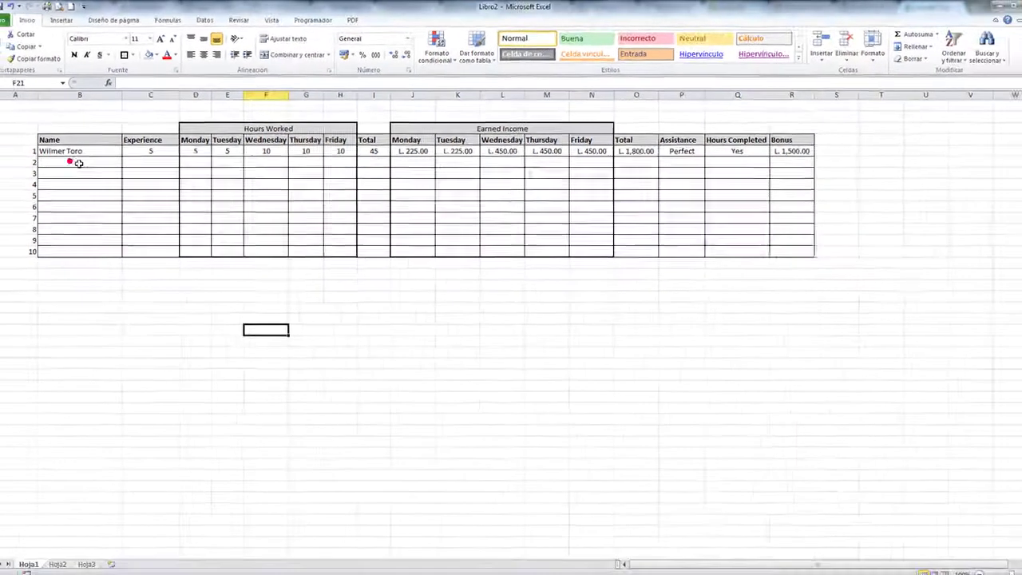
- Enter the second employee's full name in cell B6 and 11 as their experience
click(59, 208)
text(Jose Ma)
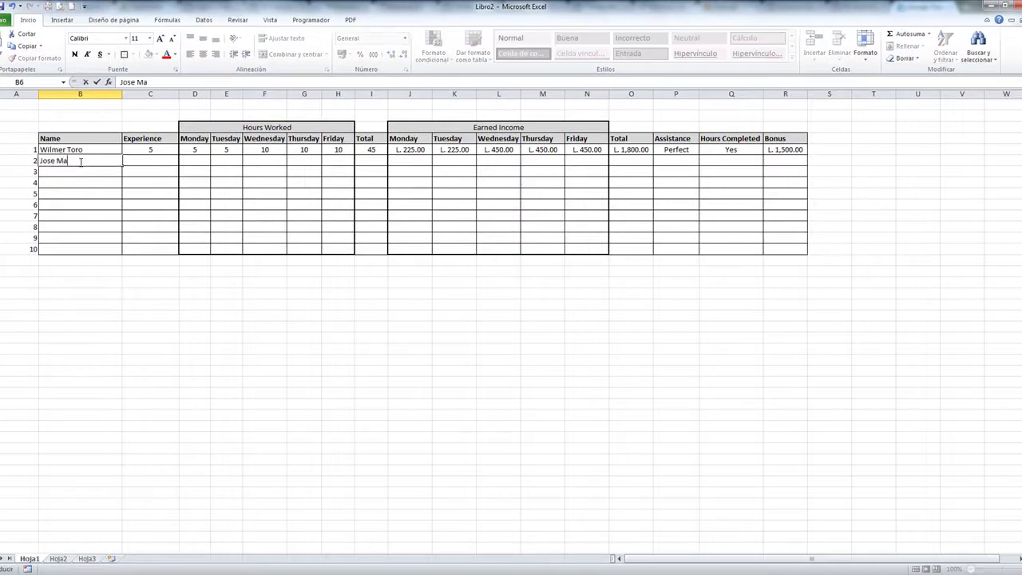
text(drid)
key(Tab)
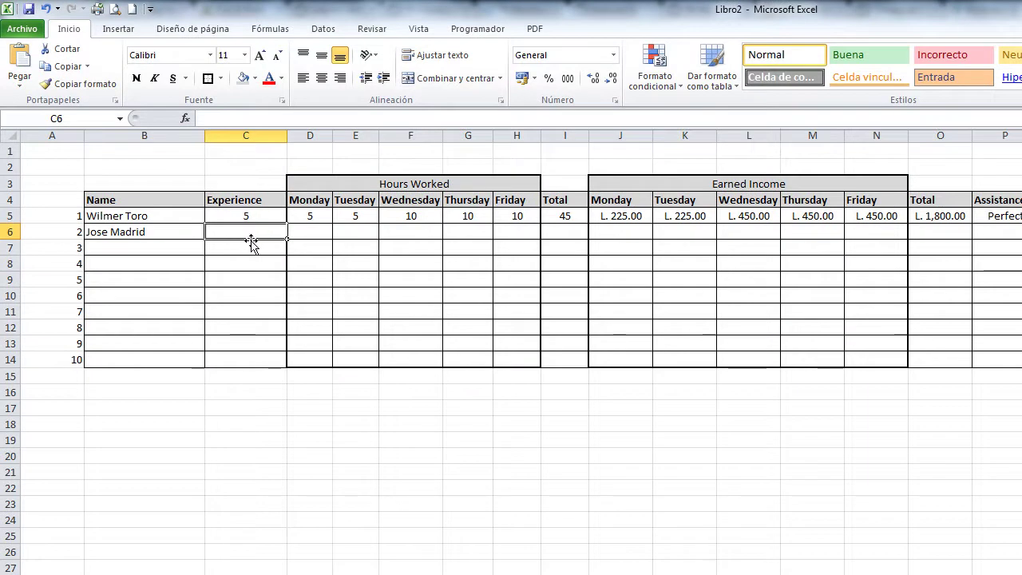
text(11)
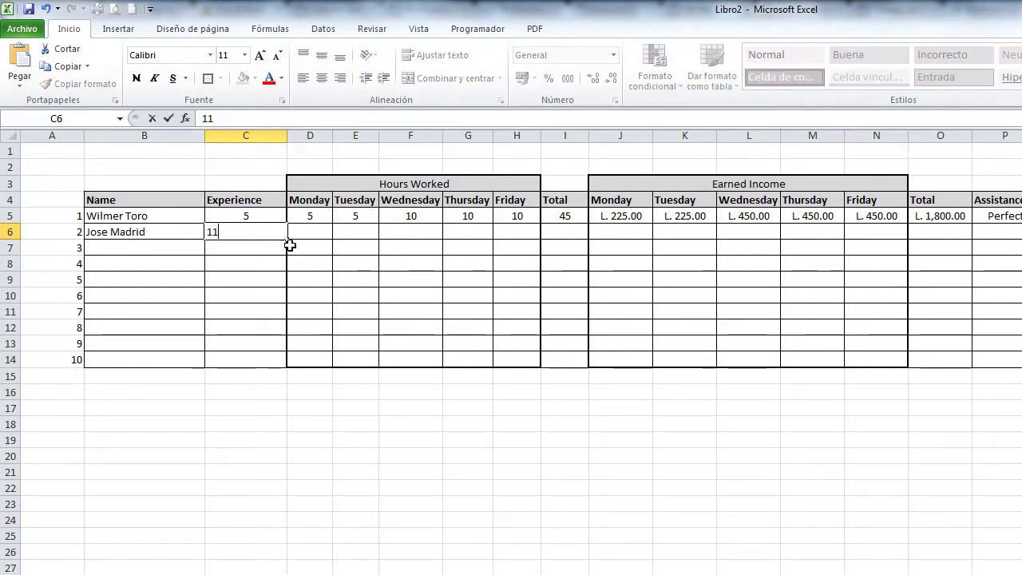
- Enter the second employee's hours worked in row 6: 10 for Monday and 8 for Wednesday
click(301, 237)
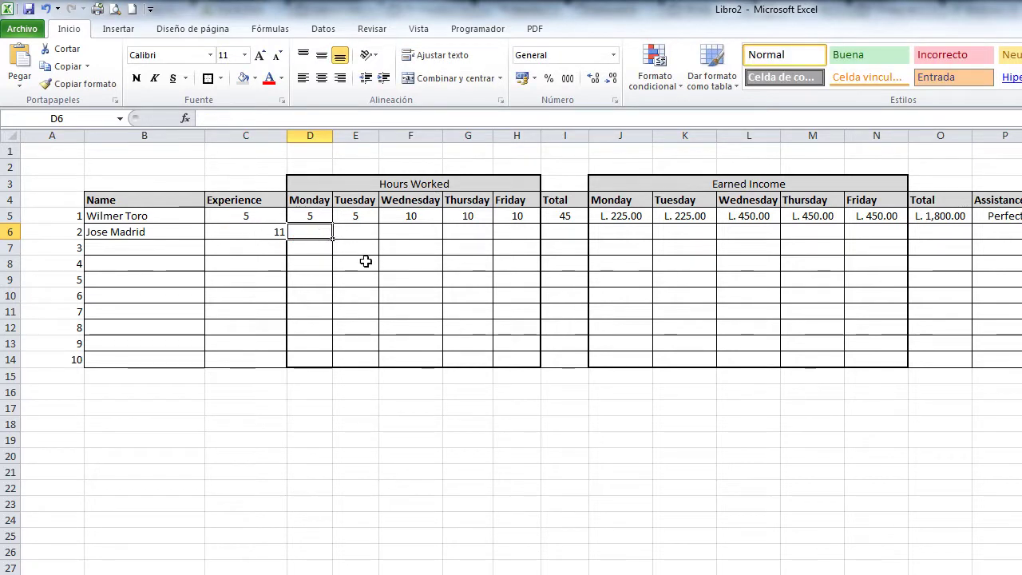
text(10)
click(410, 235)
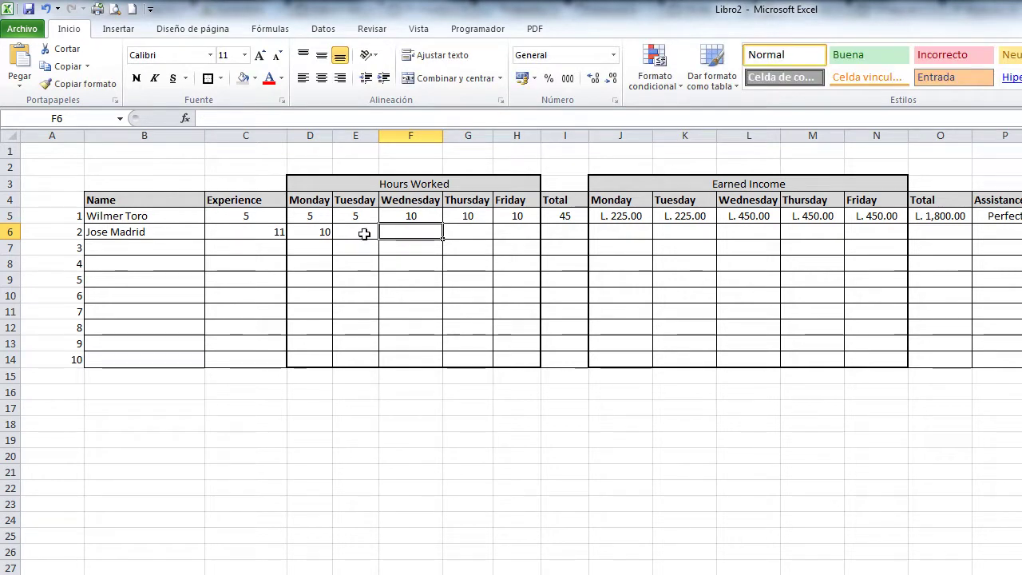
text(8)
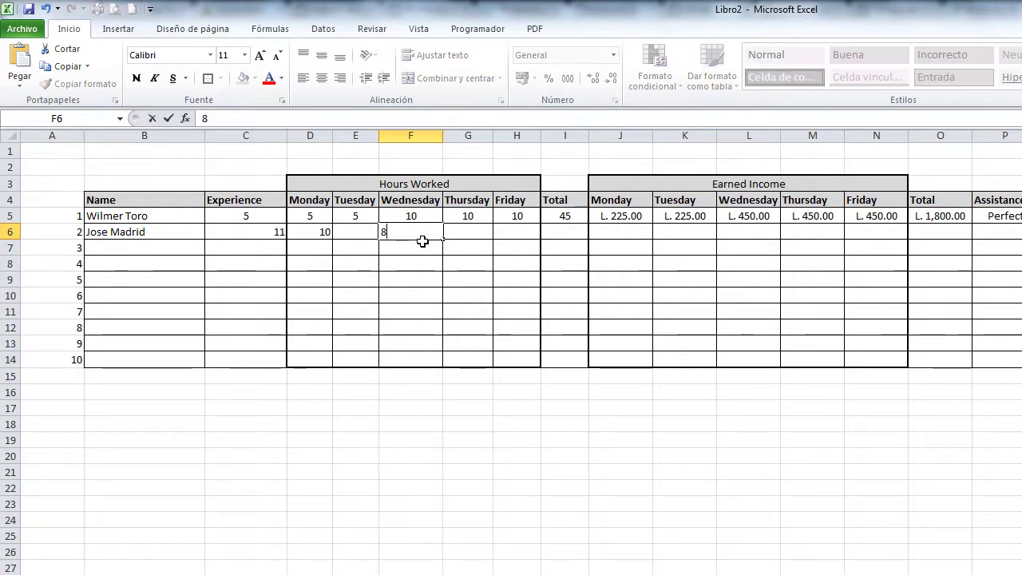
click(352, 235)
text(0)
click(392, 280)
click(366, 233)
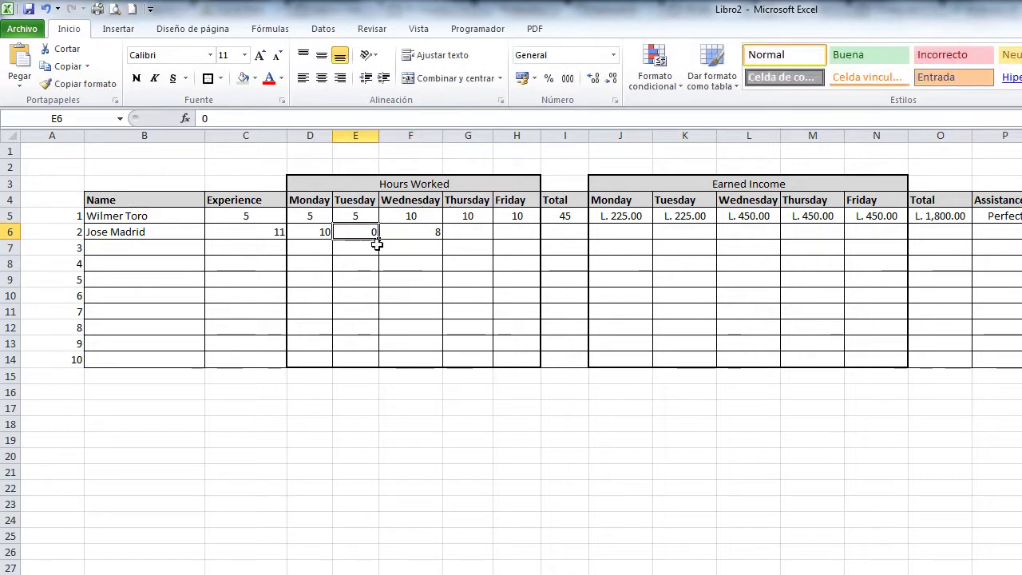
key(BackSpace)
- Enter 7 hours worked for both Thursday and Friday in the second employee's row
click(469, 231)
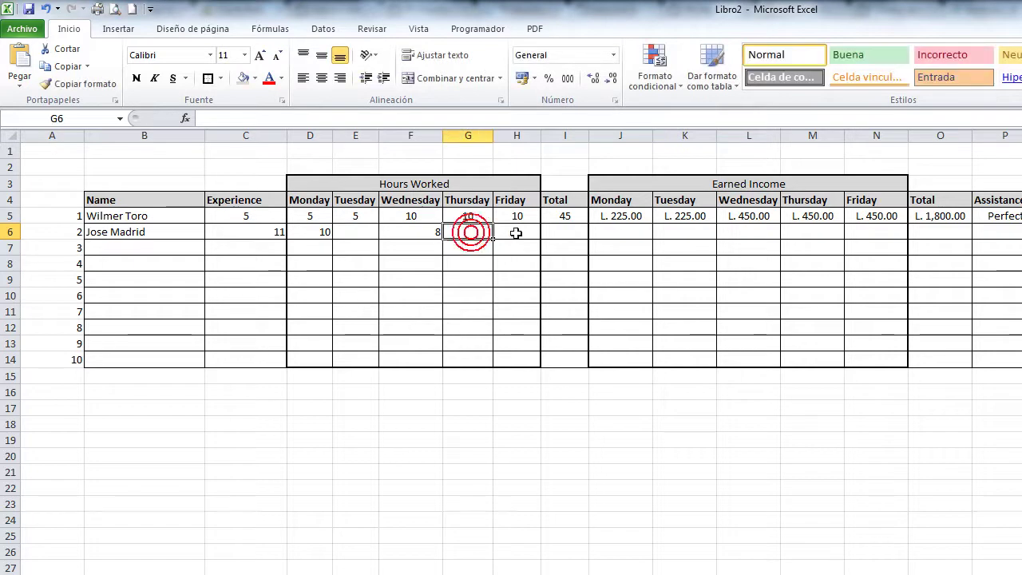
text(7)
click(507, 234)
text(7)
click(476, 275)
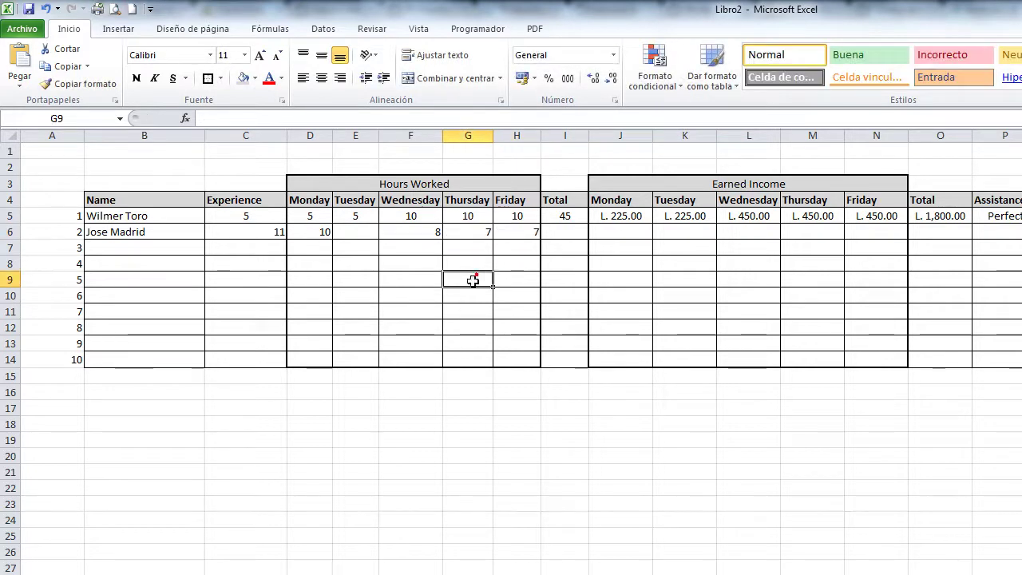
- Copy the hours Total formula from the first employee's row down to I6
click(569, 218)
drag(588, 224, 587, 236)
click(358, 230)
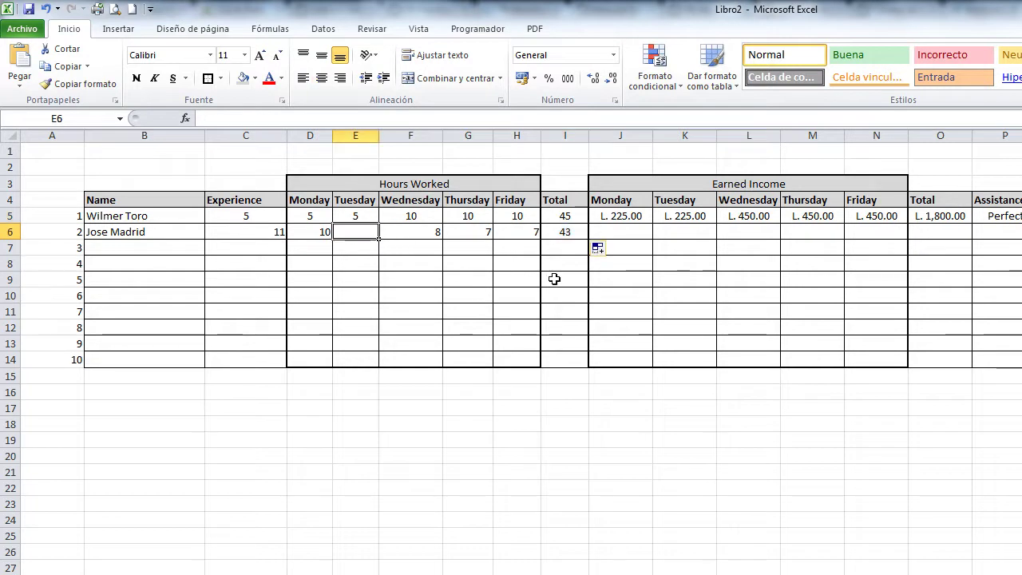
- Examine the second employee's hours Total formula and the first employee's Monday earned income formula in J5
click(627, 230)
click(629, 217)
click(564, 235)
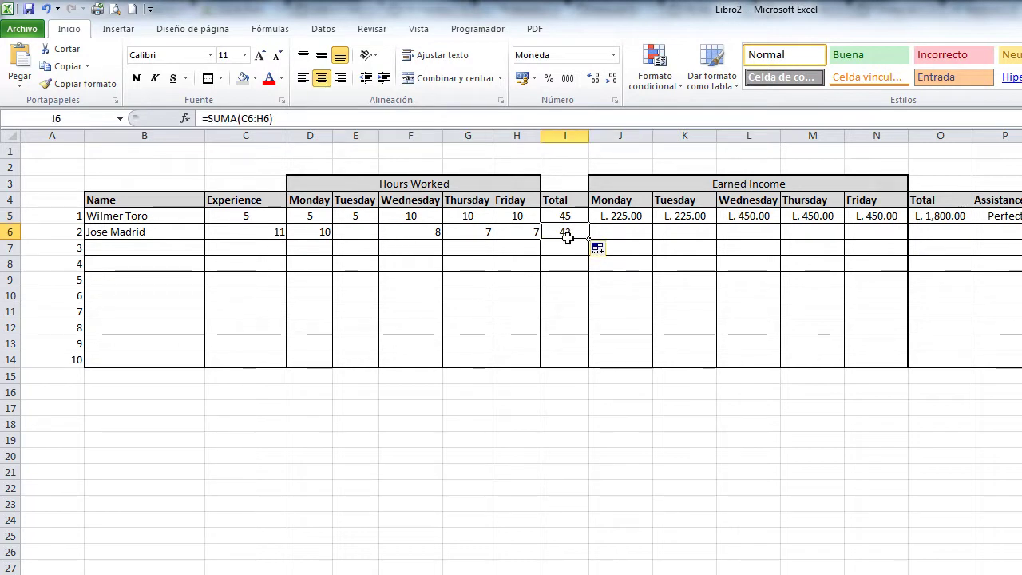
click(621, 216)
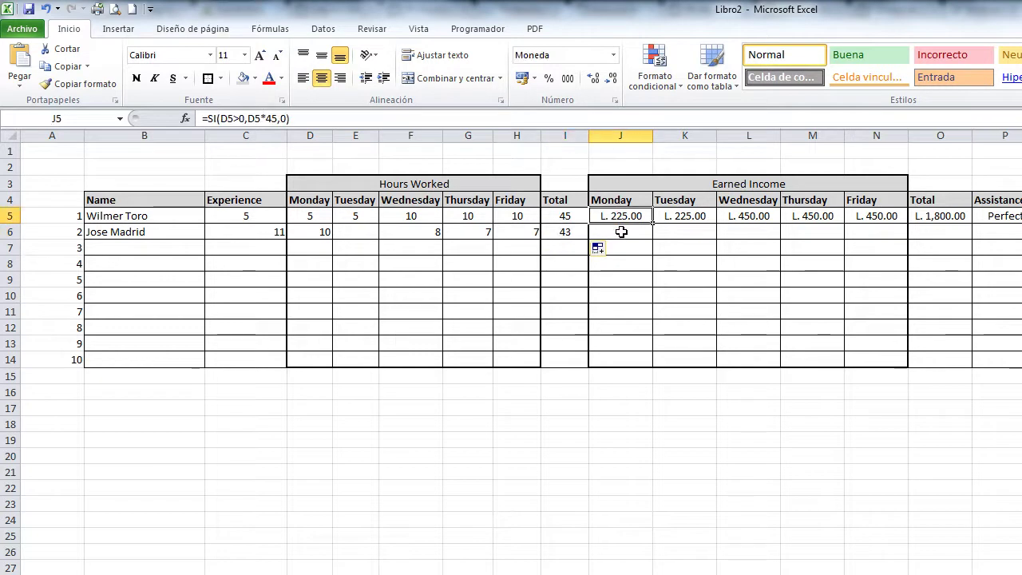
click(624, 230)
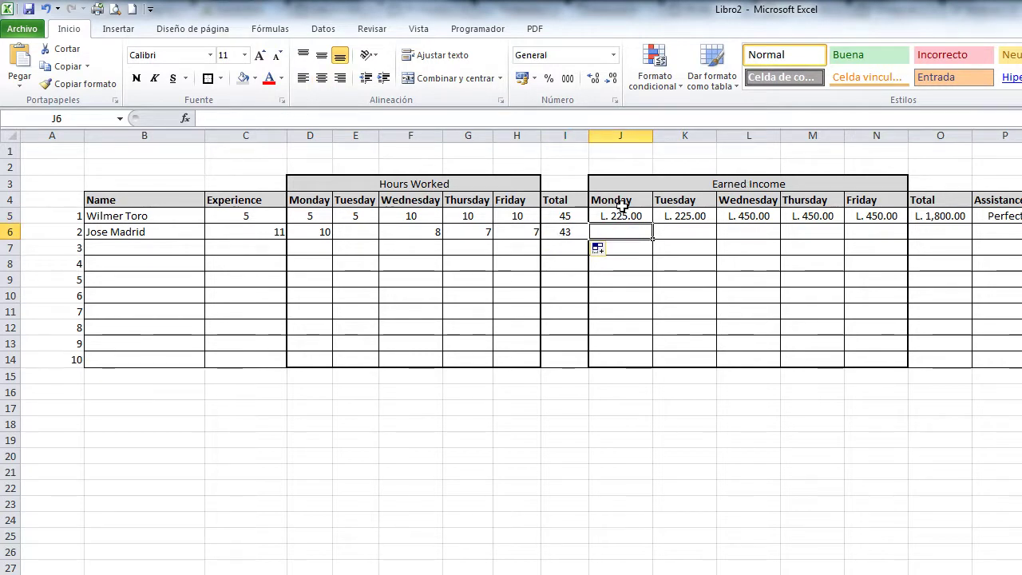
click(622, 215)
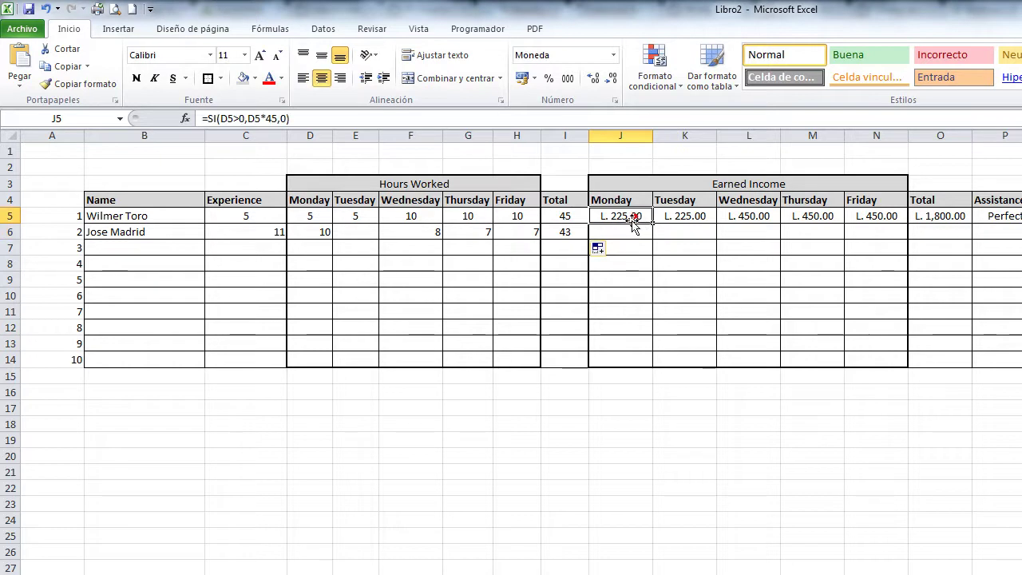
- Enter the formula =SI(D6>0,D6*40,0) in J6 to calculate the second employee's Monday earned income
click(627, 233)
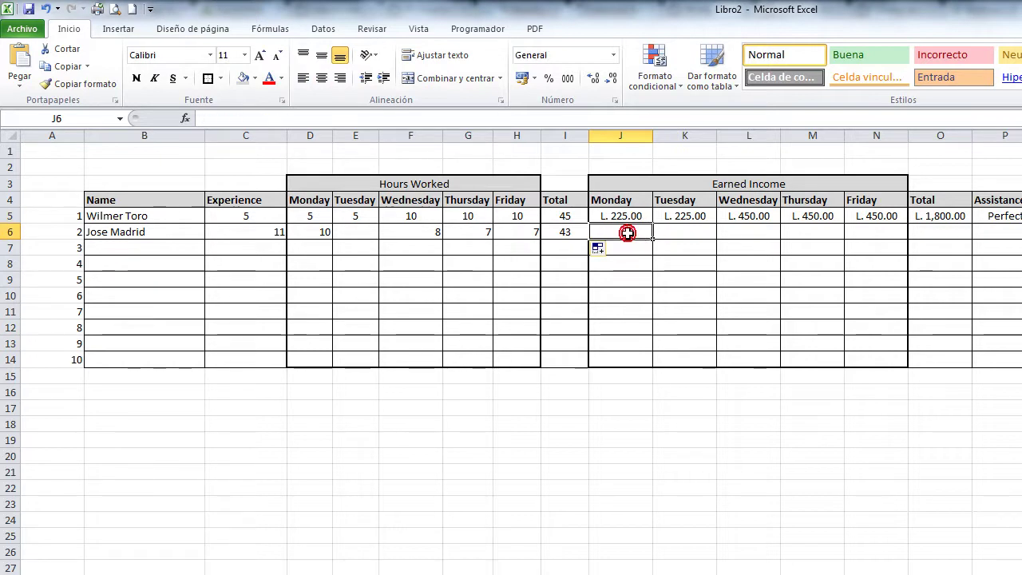
text(=)
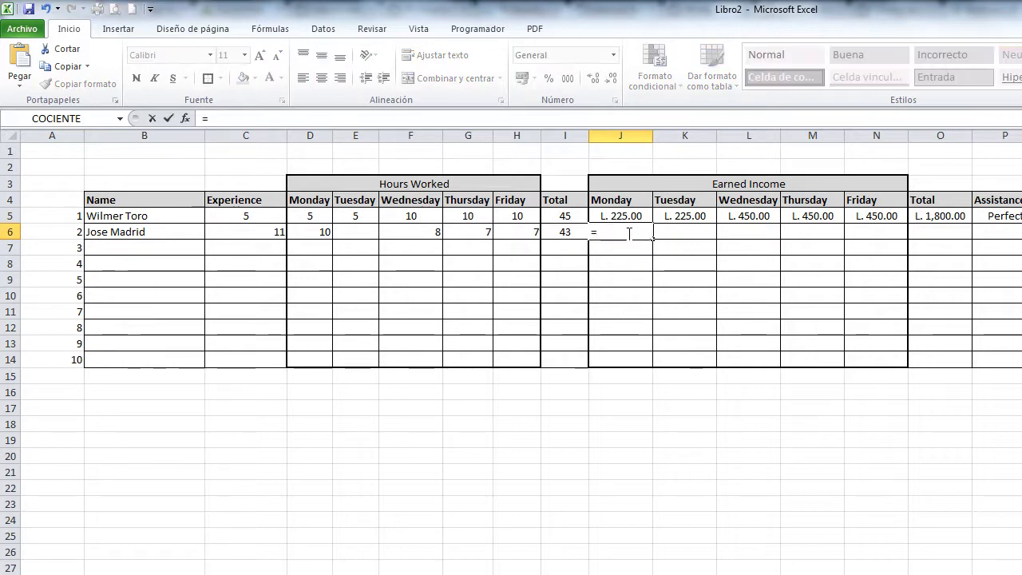
click(309, 234)
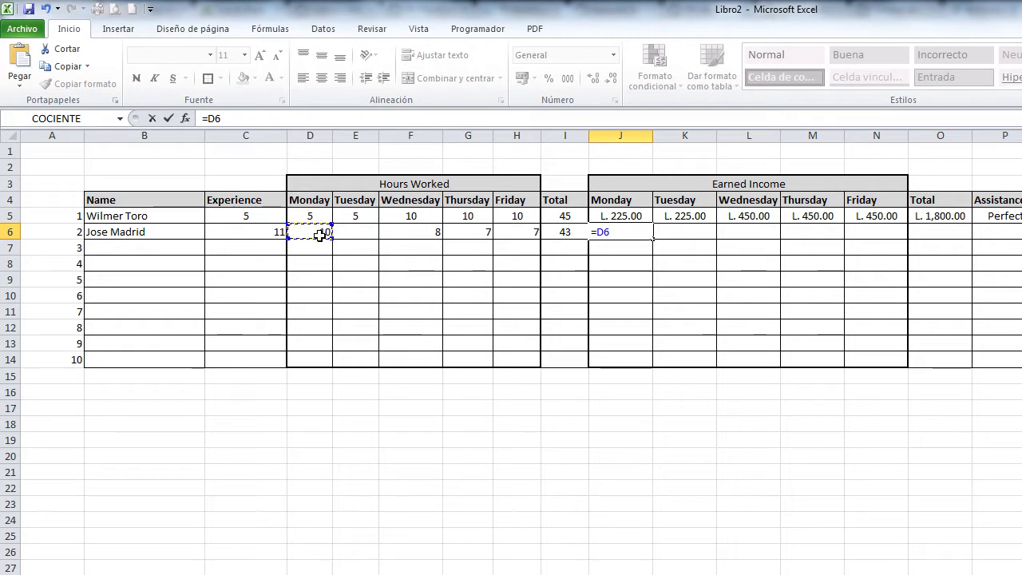
text(>)
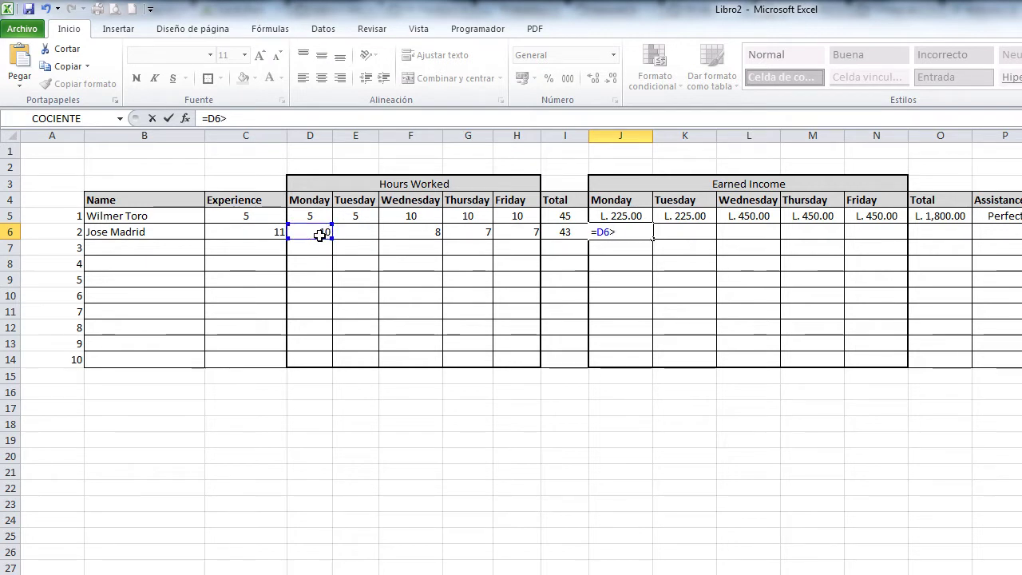
text(0)
click(596, 232)
text(si()
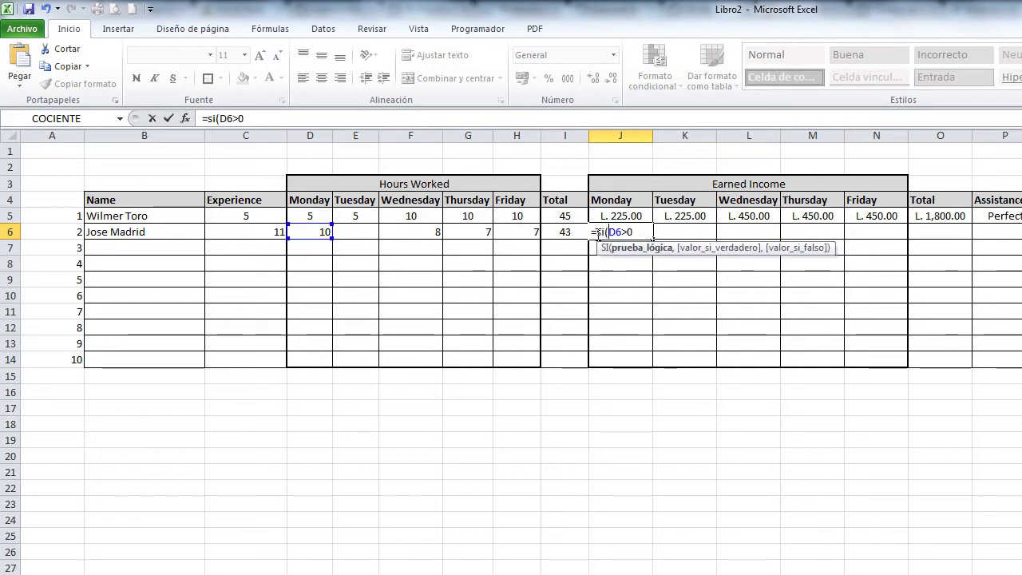
click(648, 232)
text(,)
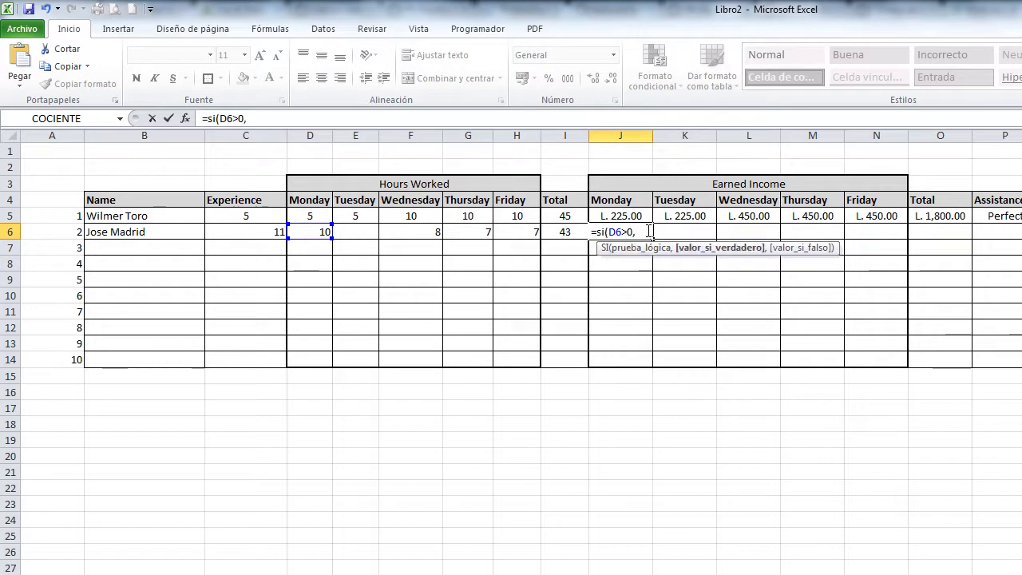
click(309, 233)
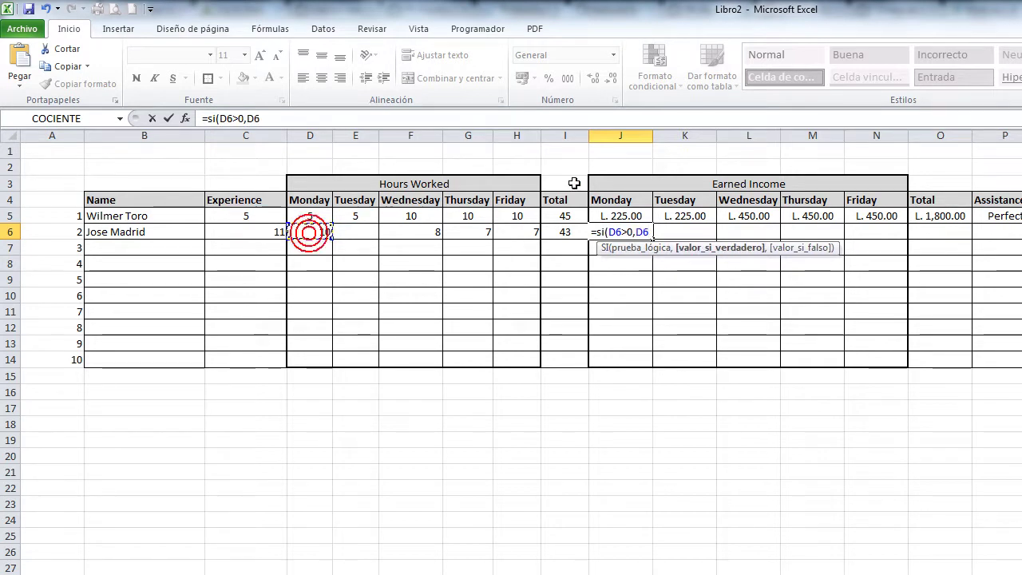
text(*)
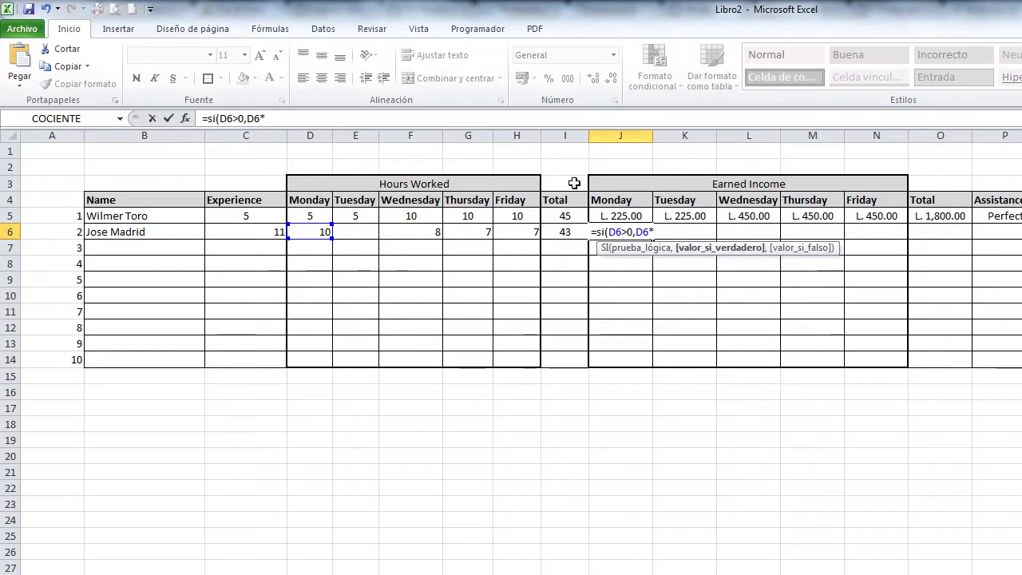
text(40)
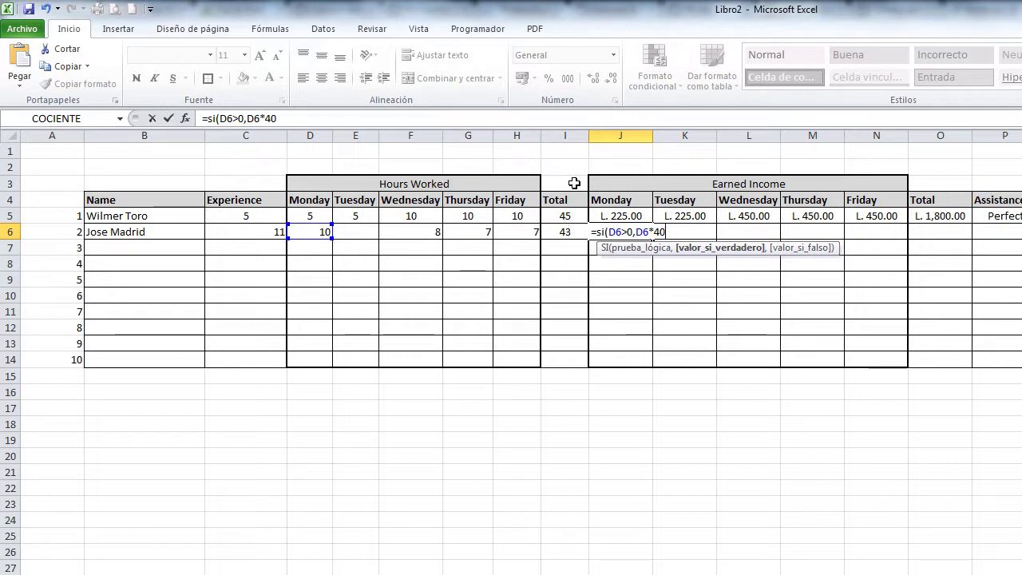
text(,0)
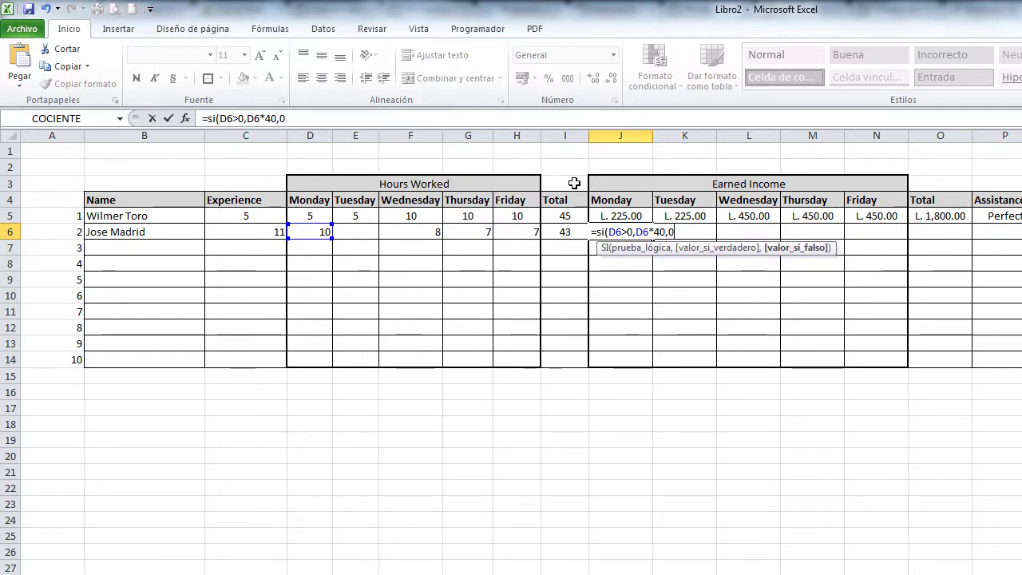
text())
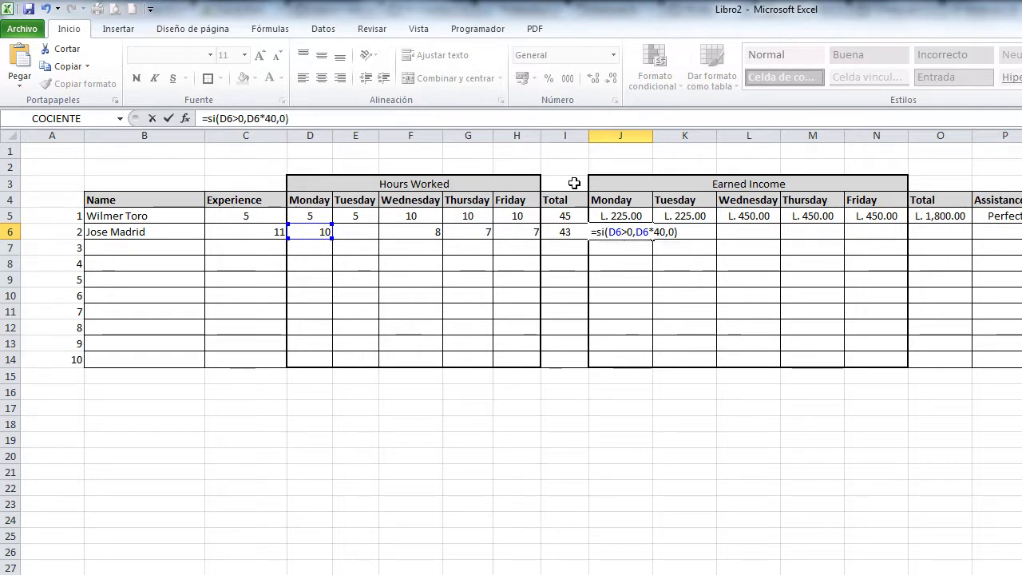
key(Return)
key(Up)
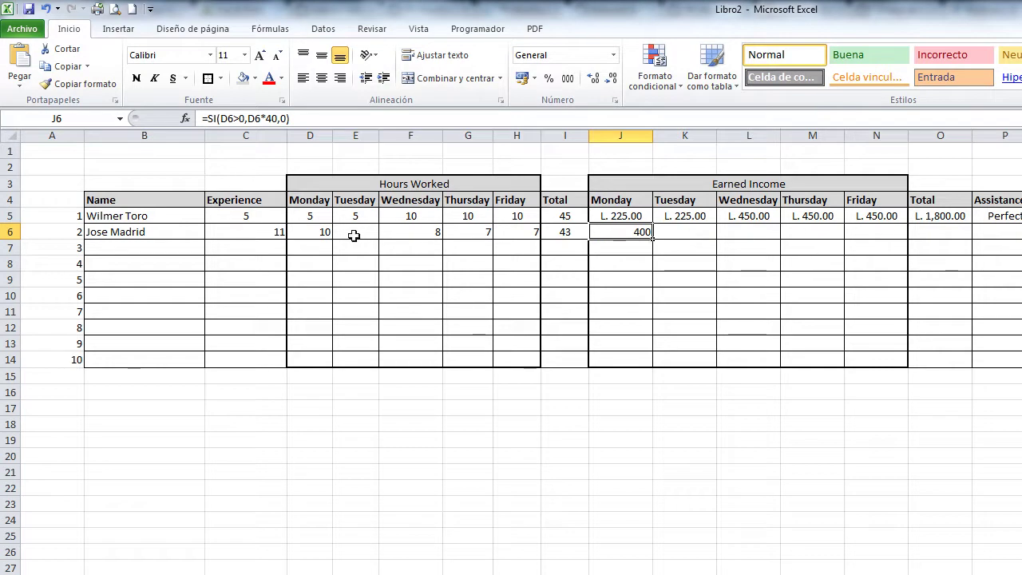
- Fill the Monday income formula from J6 across Tuesday to Friday, through N6
click(306, 237)
click(612, 231)
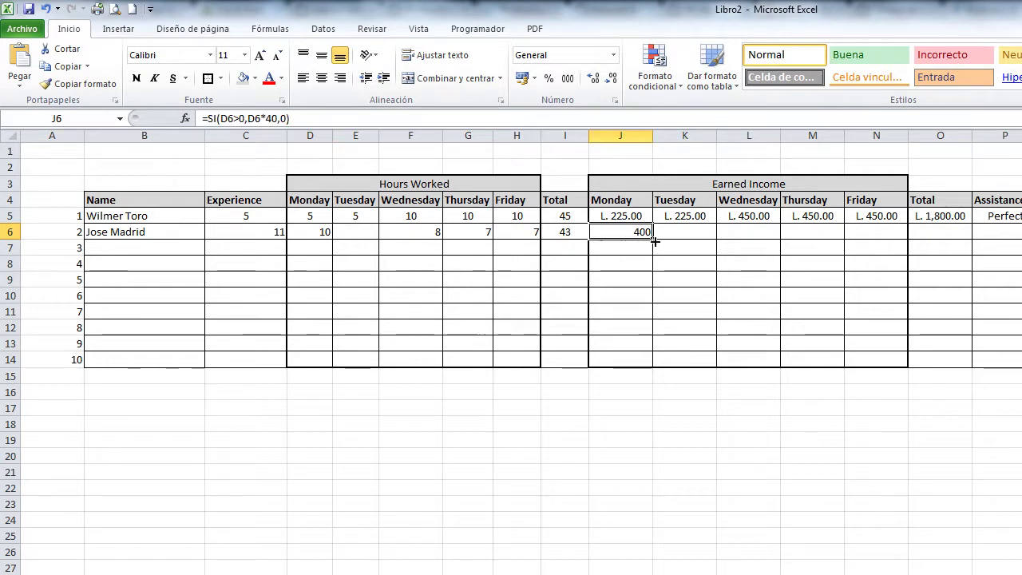
drag(653, 240, 878, 240)
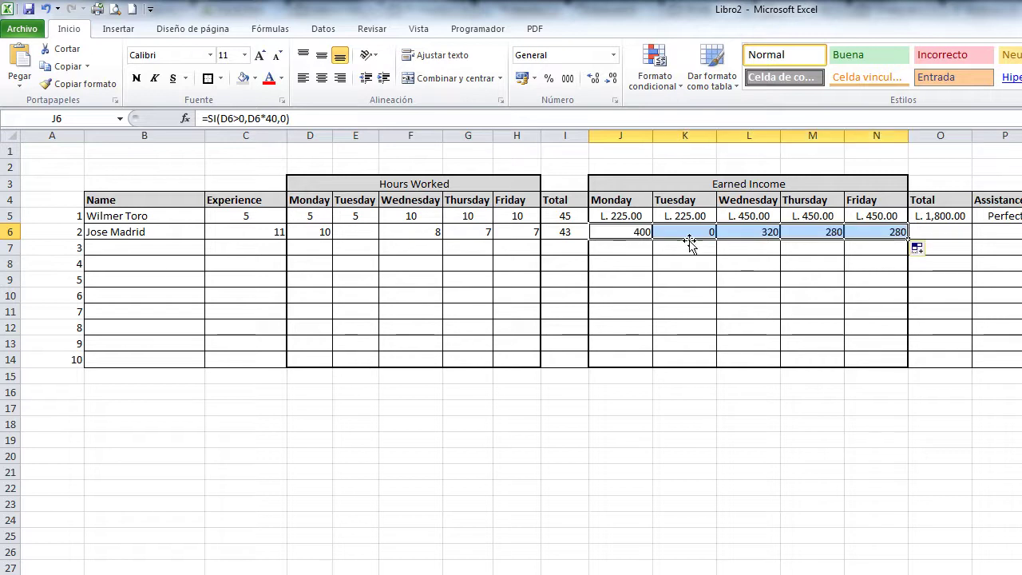
- Inspect the copied income formulas for Tuesday through Friday in K6:N6 to check which hours cells they reference
double_click(674, 231)
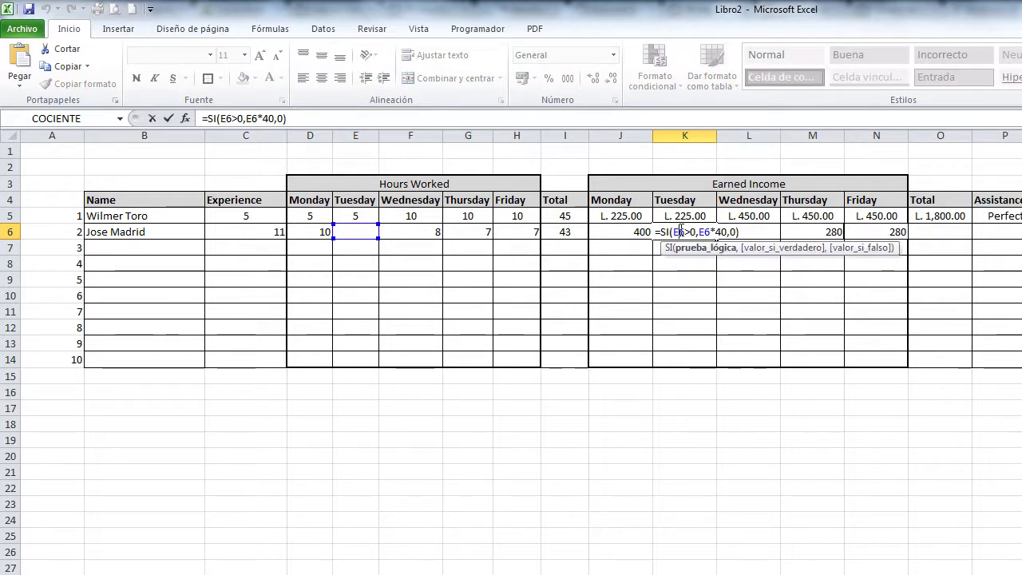
key(Return)
double_click(733, 232)
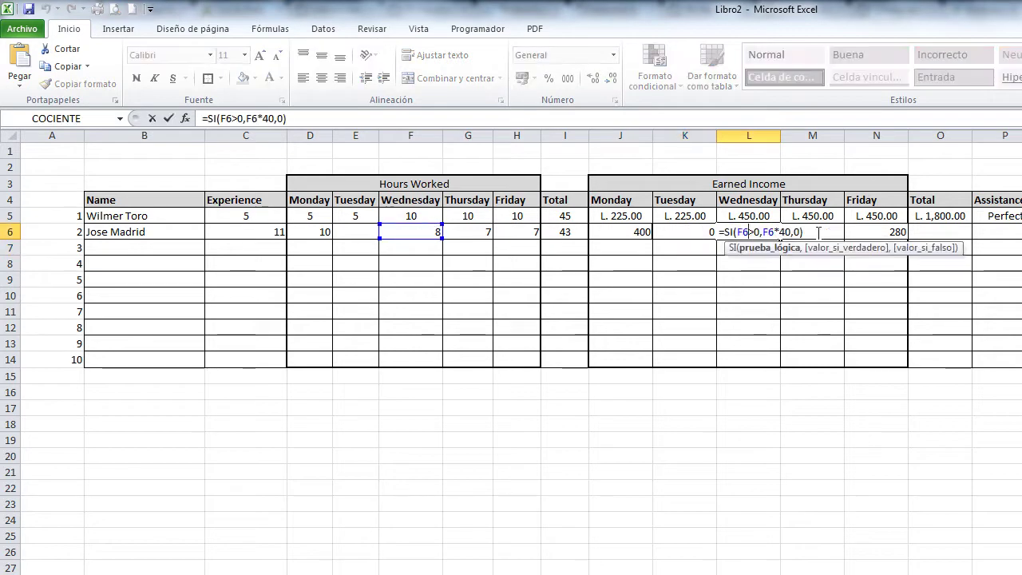
key(Return)
double_click(814, 231)
key(Return)
double_click(870, 231)
key(Return)
- Sum the second employee's daily earned income, J6:N6, in Total cell O6
click(519, 231)
click(934, 54)
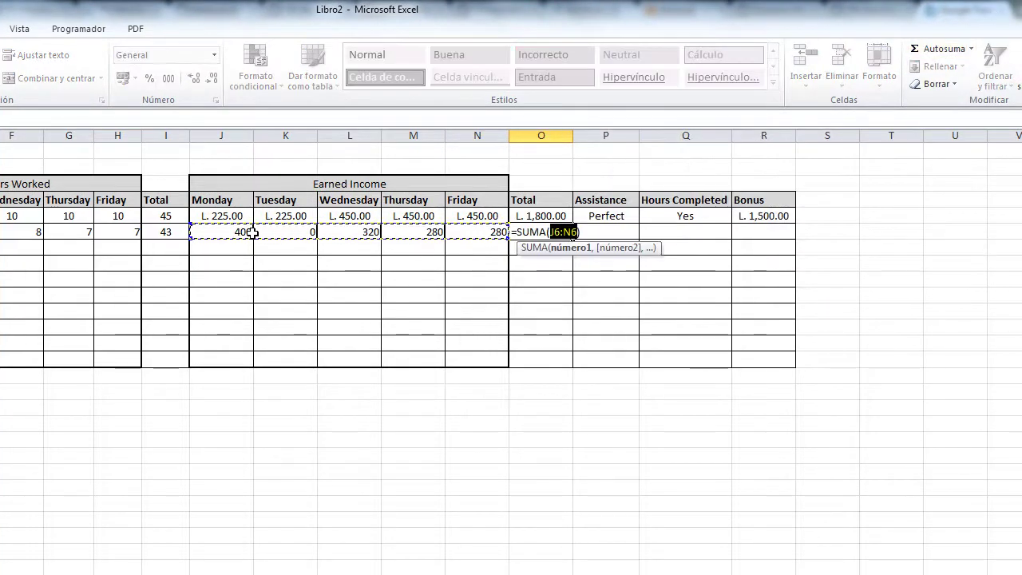
key(Return)
- Apply the Contabilidad number format to the second employee's income cells and total, J6:O6
click(549, 231)
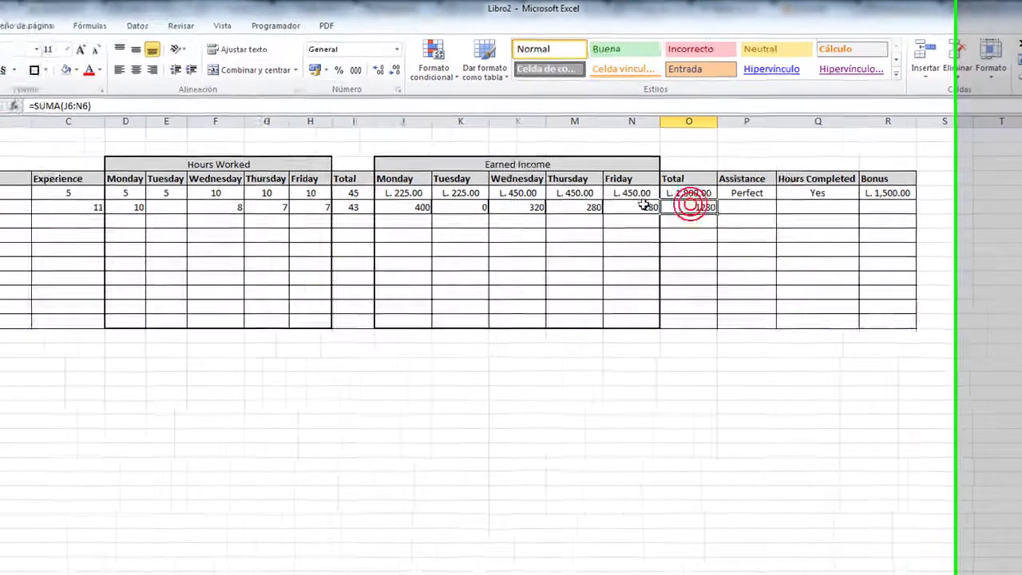
drag(645, 205, 419, 208)
click(397, 49)
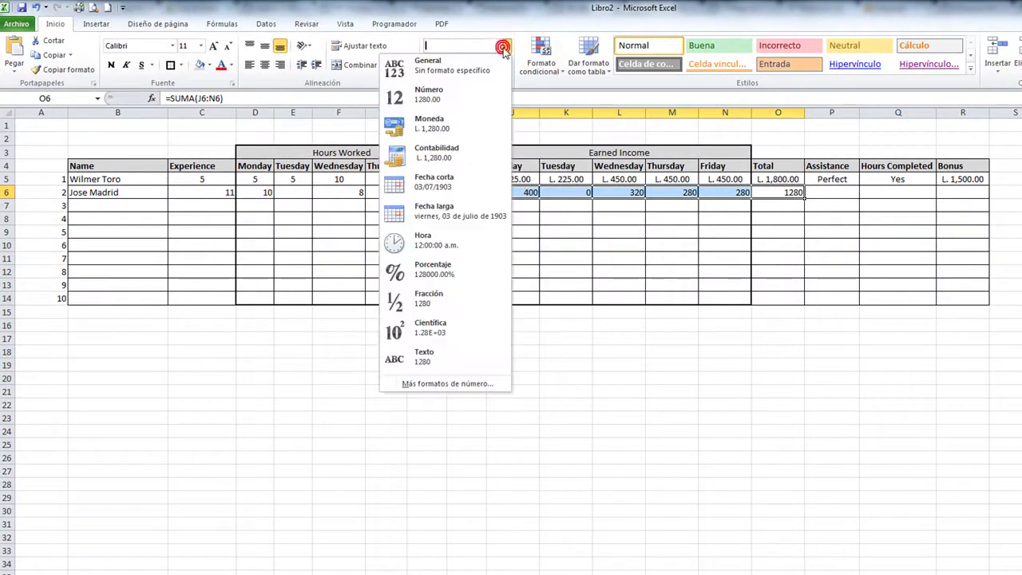
click(453, 157)
click(737, 257)
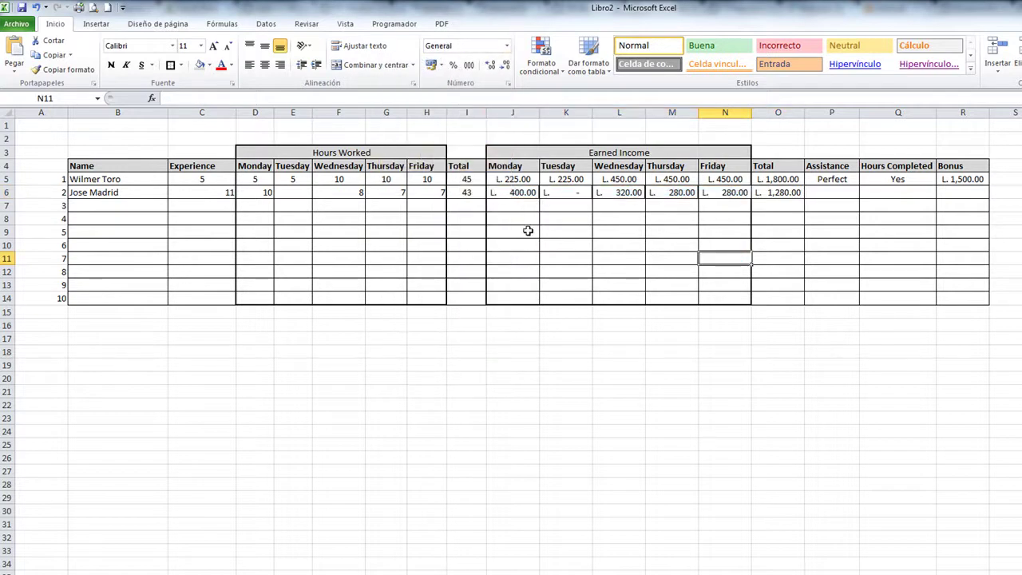
click(792, 192)
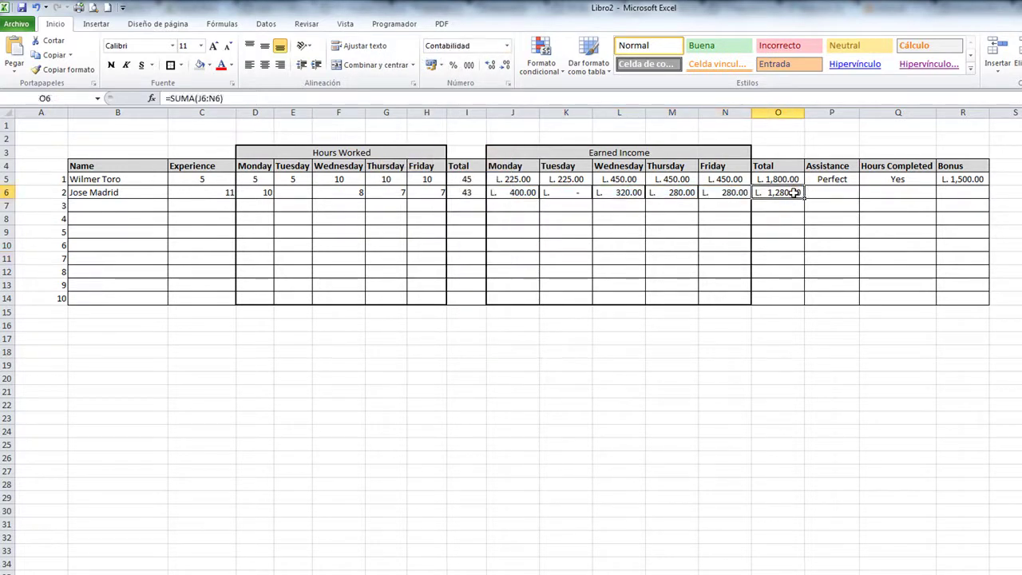
- Inspect the second employee's Friday income formula in N6, leaving it as it is
double_click(737, 193)
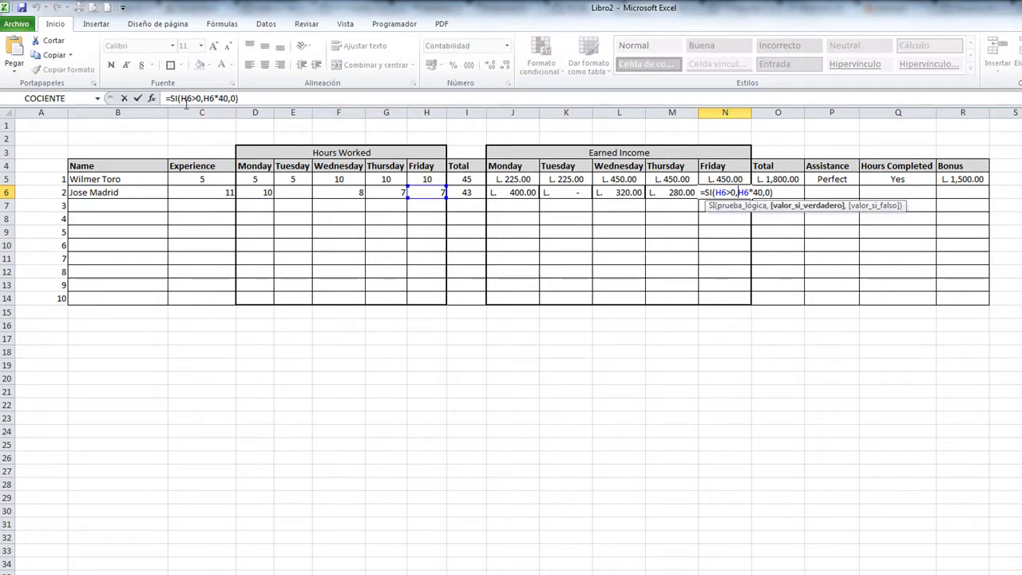
key(Return)
key(Right)
key(Right)
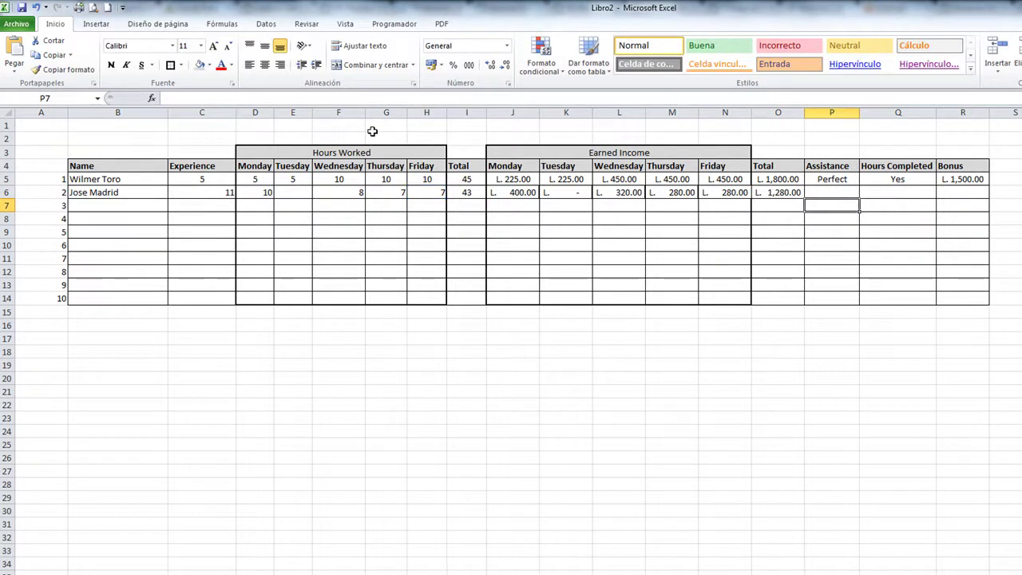
- Examine the first employee's Assistance formula in P5 as a reference for the second employee's row
key(Up)
key(Up)
key(Up)
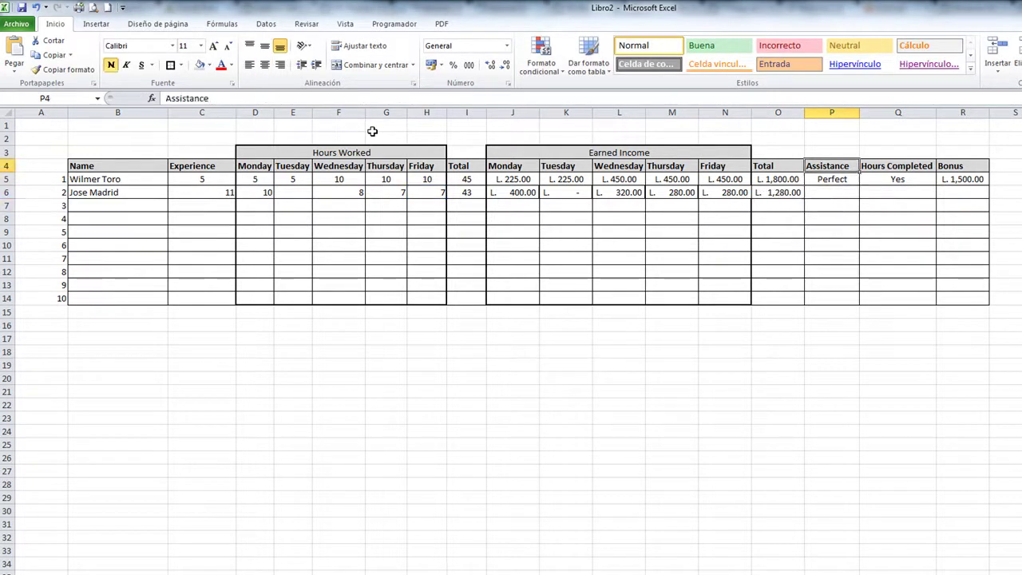
key(Down)
key(Down)
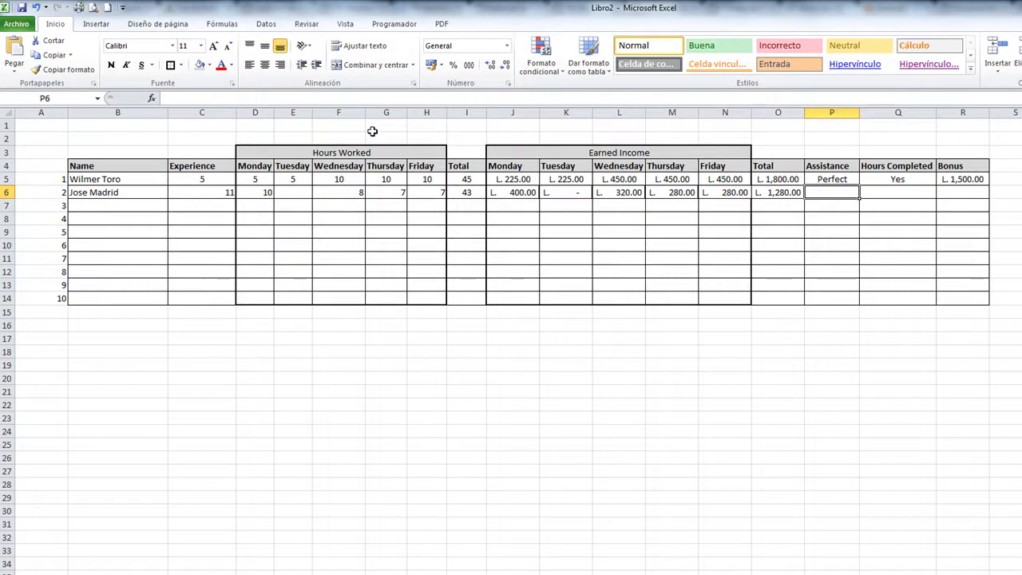
key(Up)
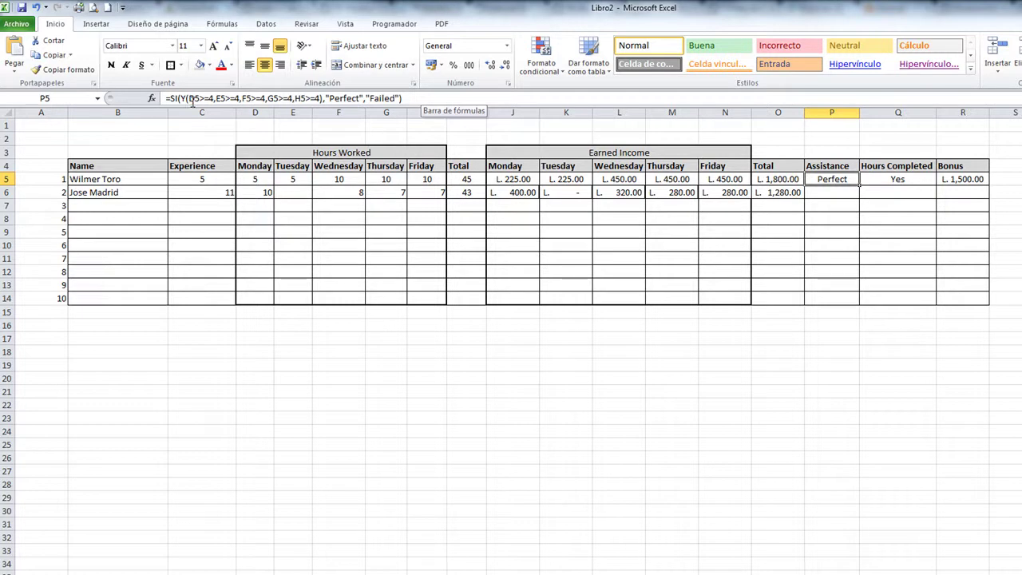
key(Down)
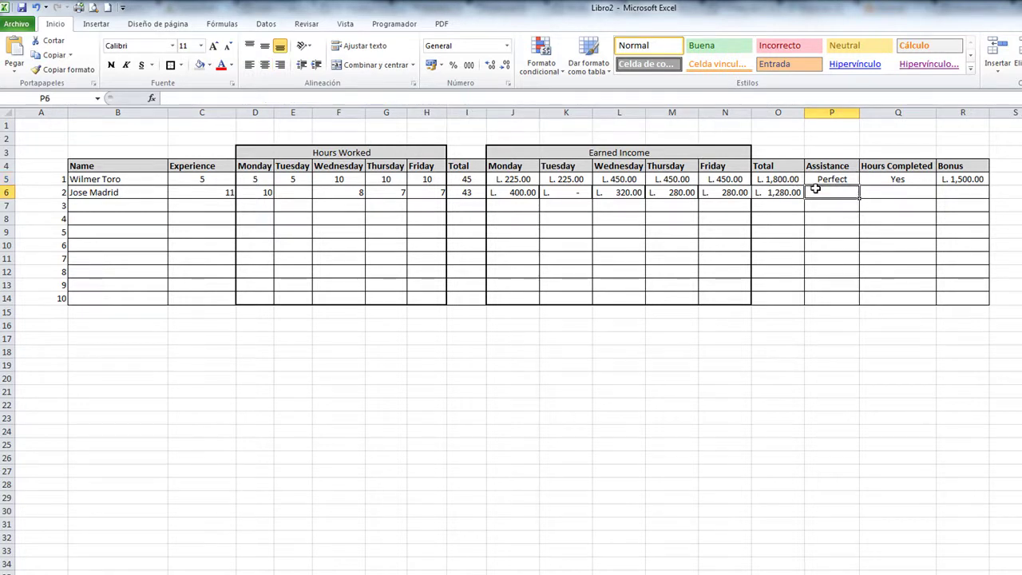
- Start an SI formula in Assistance cell P6 with a nested Y function testing D6>0, E6>0 and F6>0
text(=si)
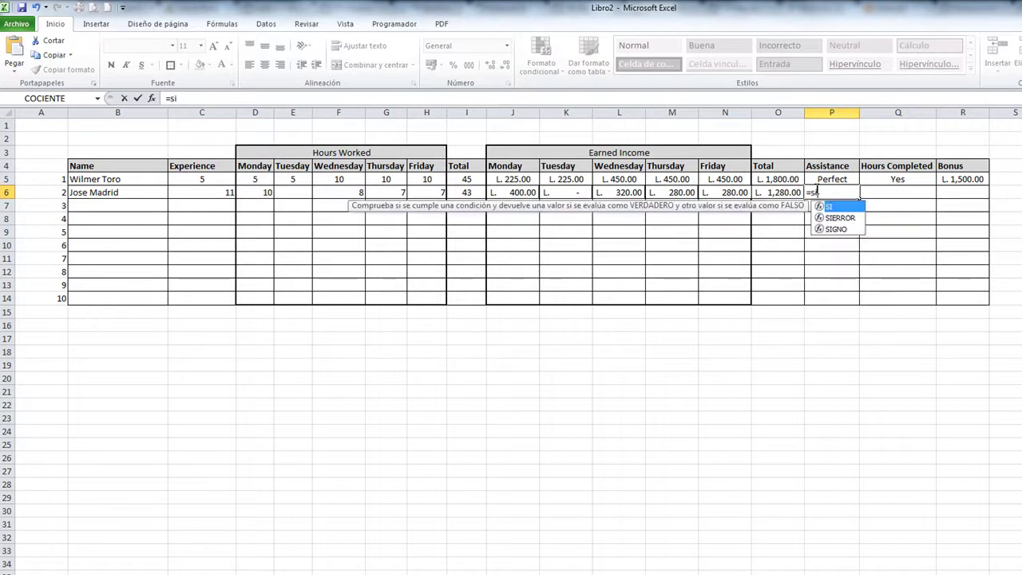
text(()
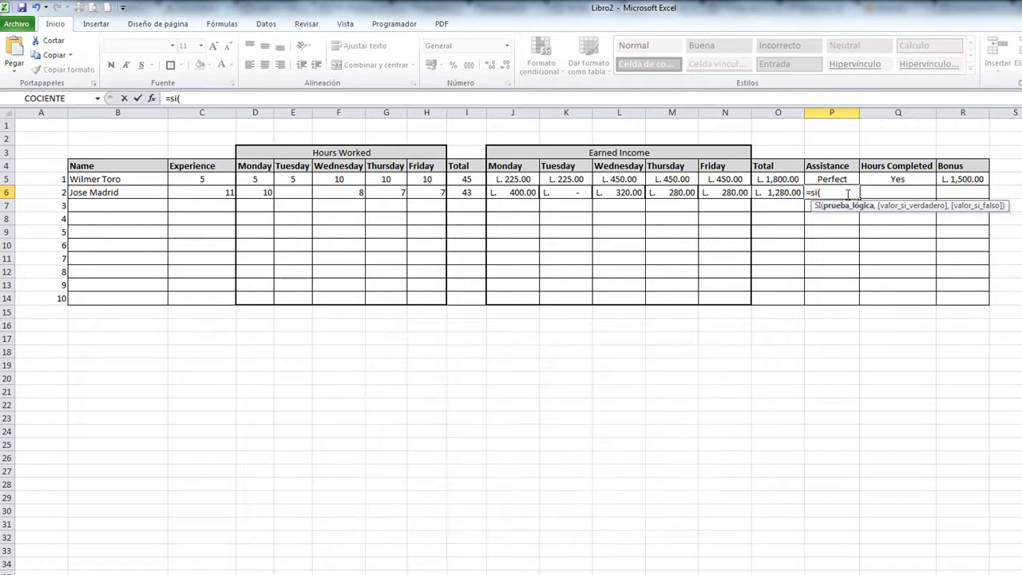
text(Y)
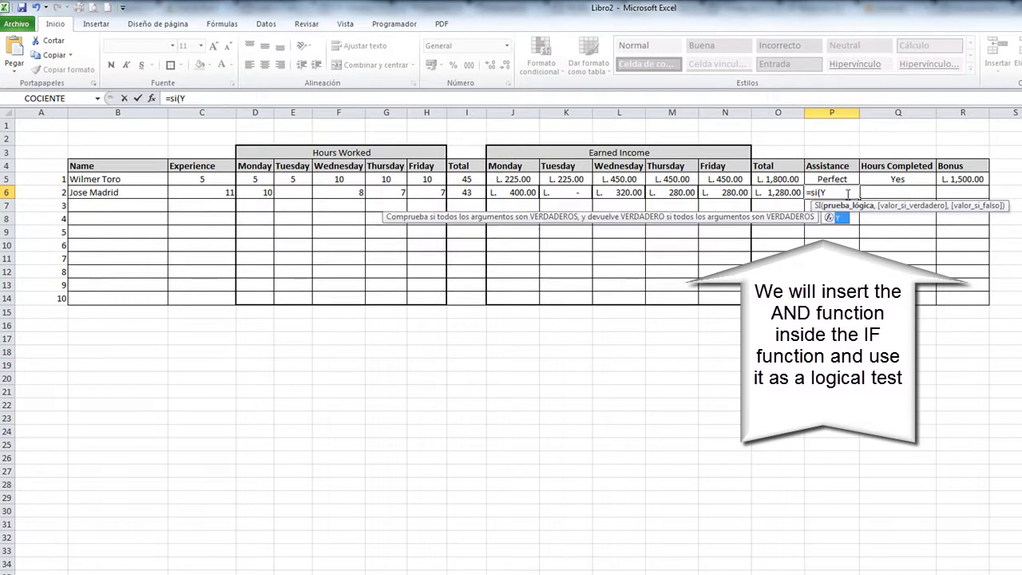
text(()
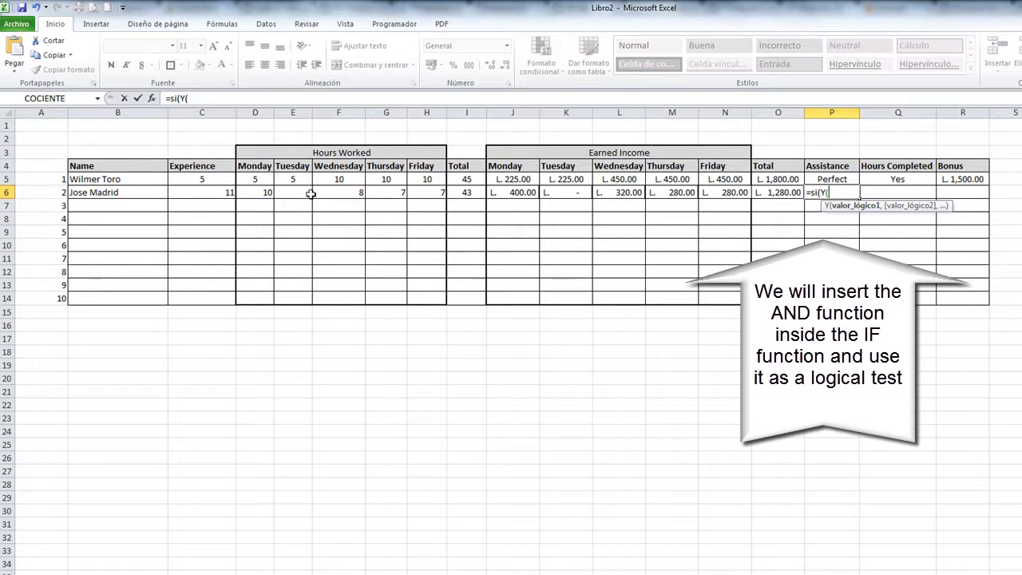
click(254, 192)
text(>0,)
click(297, 192)
text(>0,)
click(338, 194)
text(>0,)
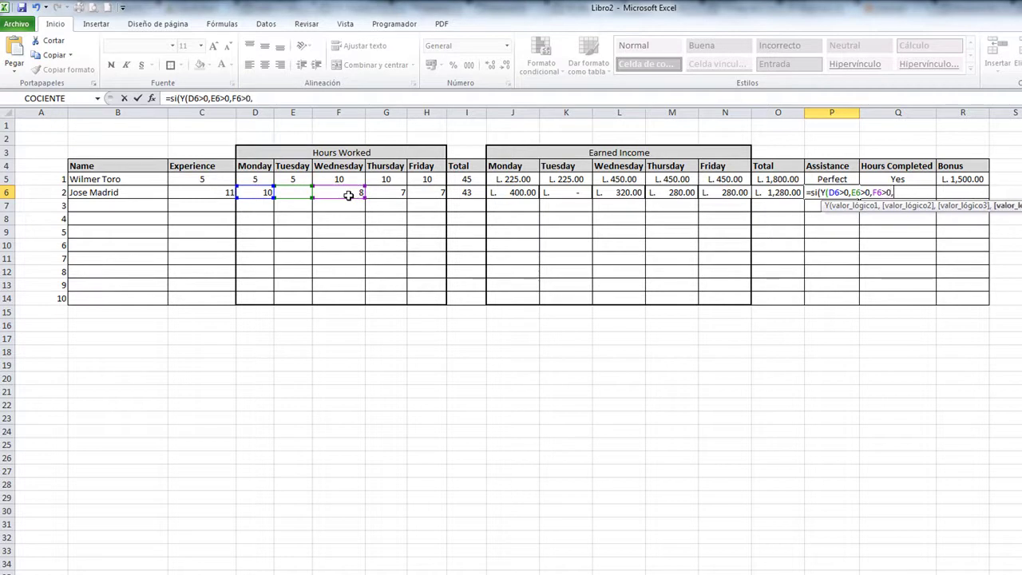
- Add G6>0 and H6>0 to the Y function in P6 and close it as the SI logical test
click(397, 196)
text(>)
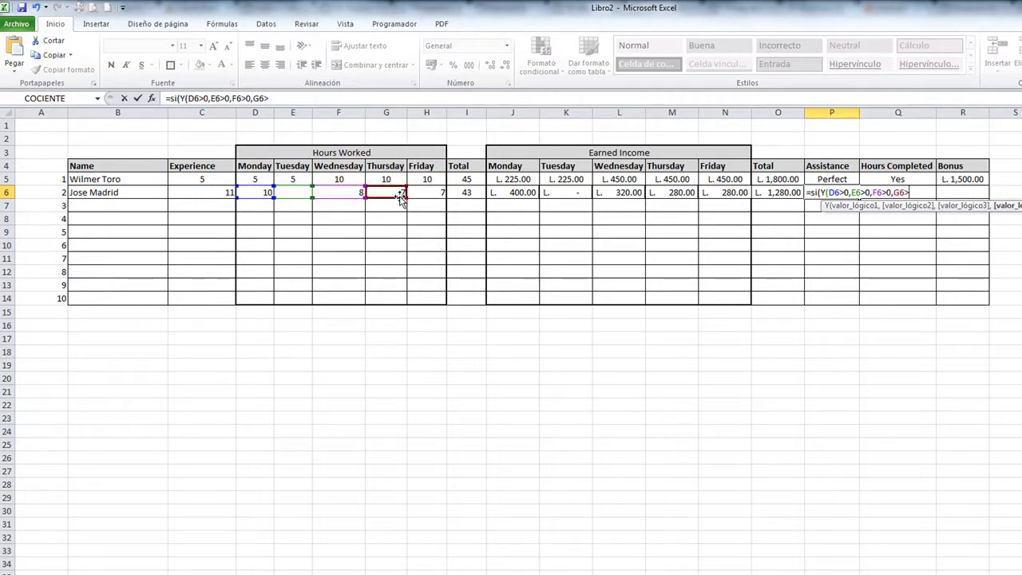
text(0,)
click(426, 198)
text(>0,H6>0)
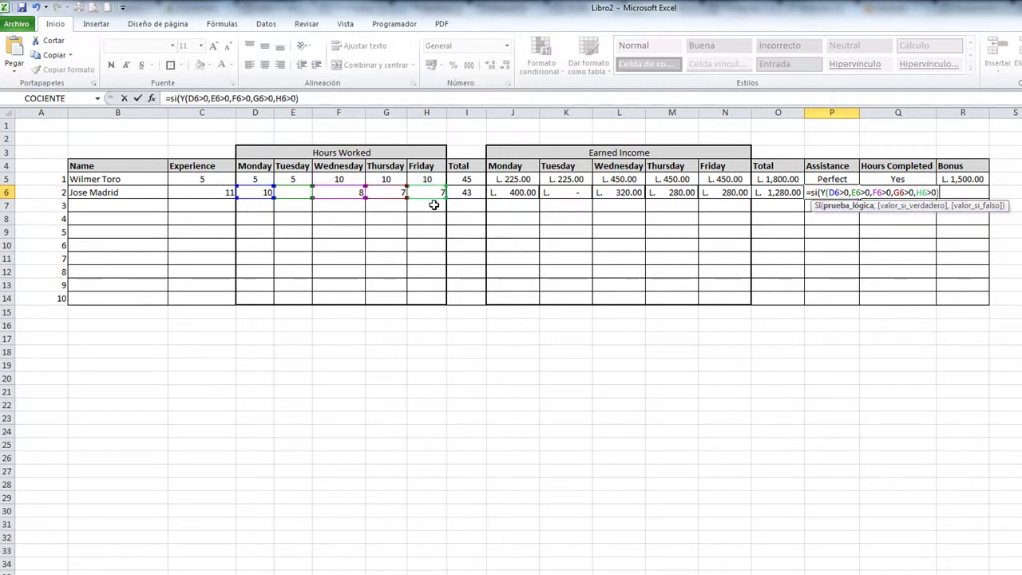
text(,)
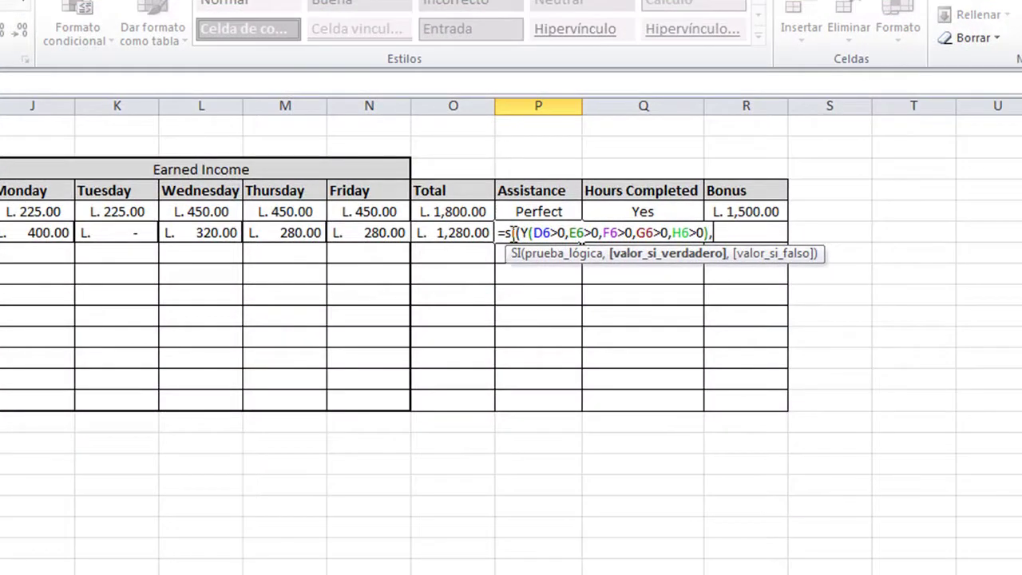
drag(520, 233, 713, 233)
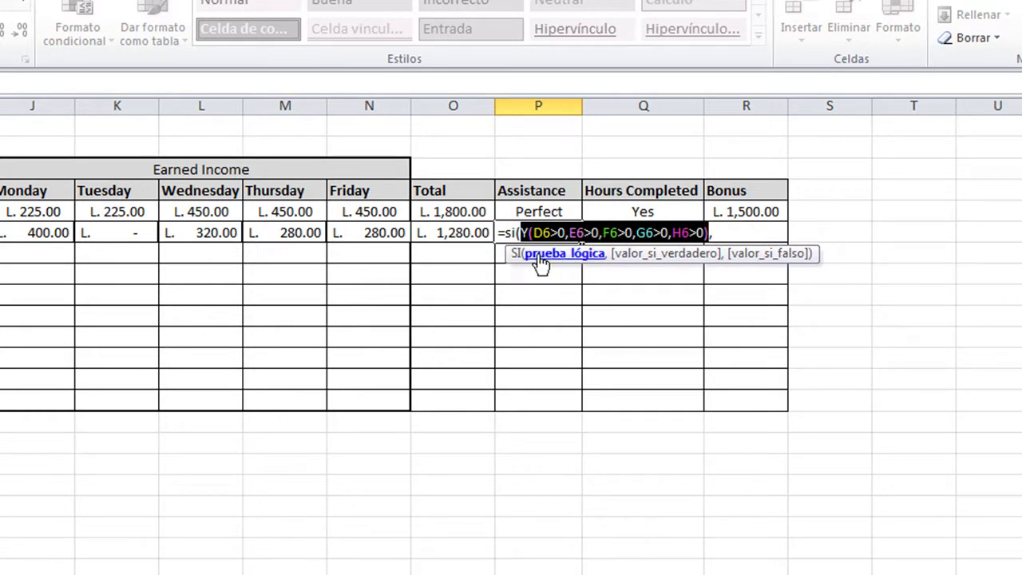
click(713, 232)
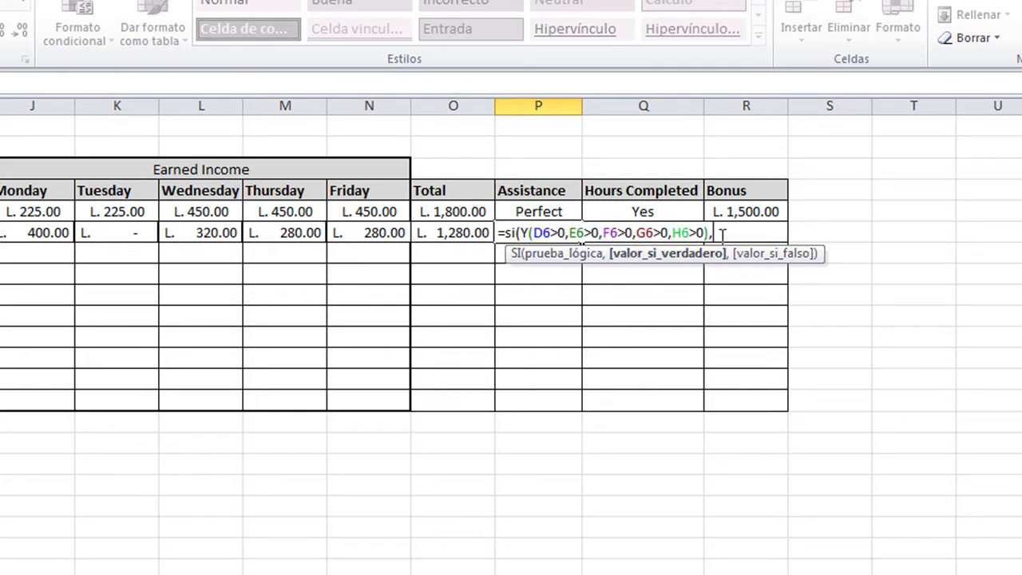
- Enter "Perfect" in quotation marks as the value if true in the P6 formula
text("perfect)
key(BackSpace)
key(BackSpace)
key(BackSpace)
key(BackSpace)
key(BackSpace)
key(BackSpace)
text(Perfect")
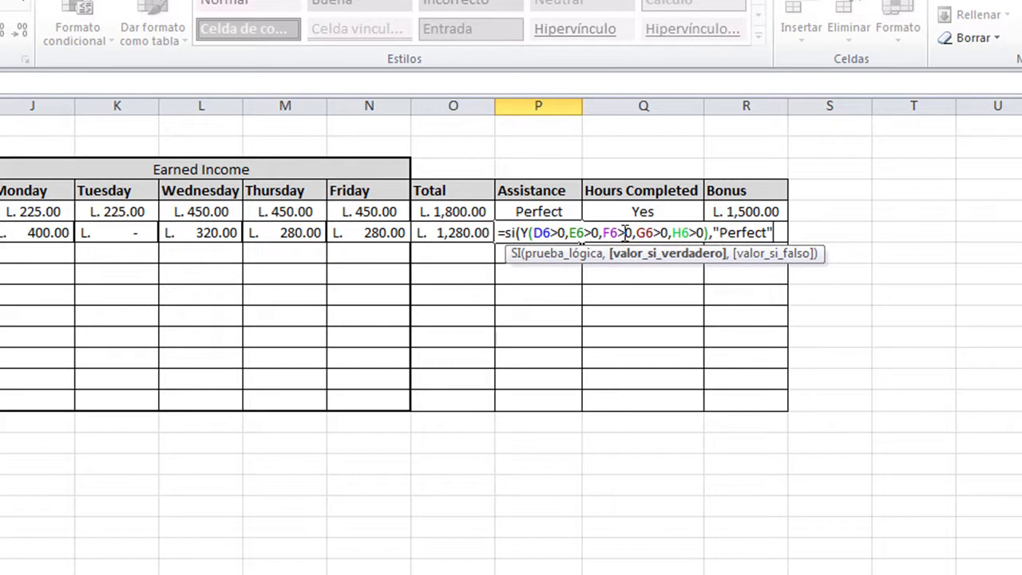
- Review the logical test and true value in P6, and finish the formula with "Failed" as the value if false
drag(523, 231, 707, 231)
click(529, 233)
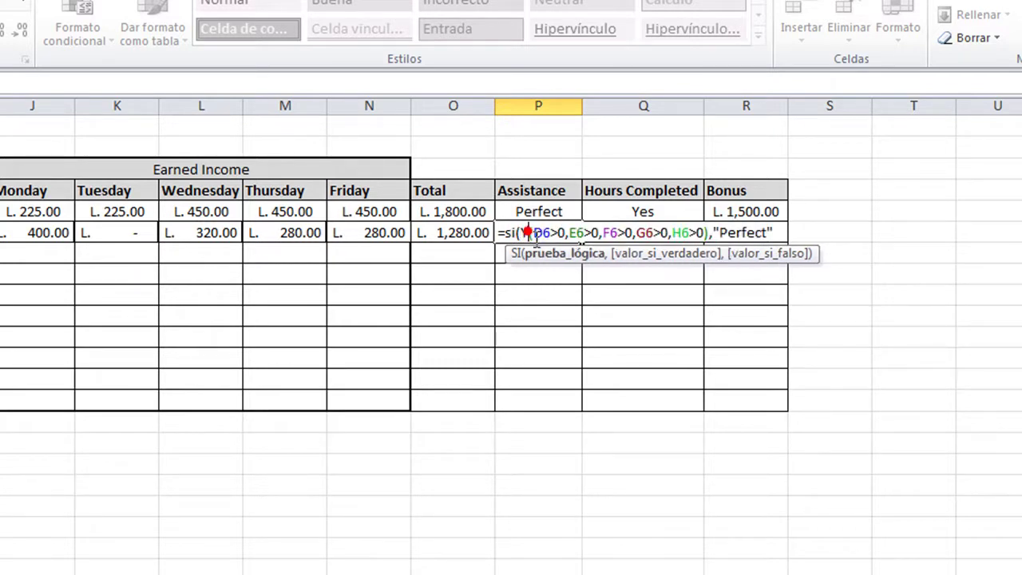
drag(533, 233, 616, 232)
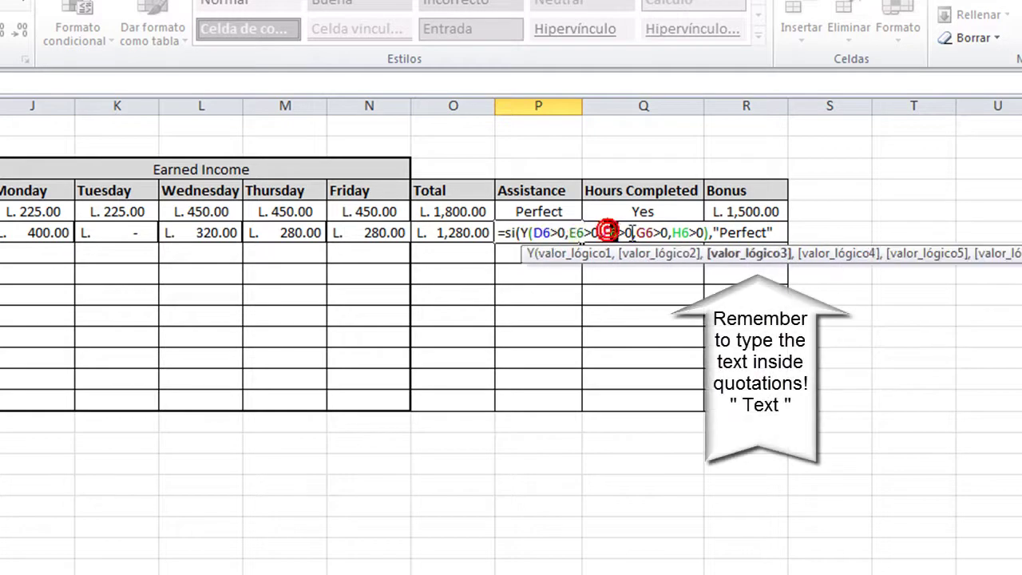
double_click(721, 233)
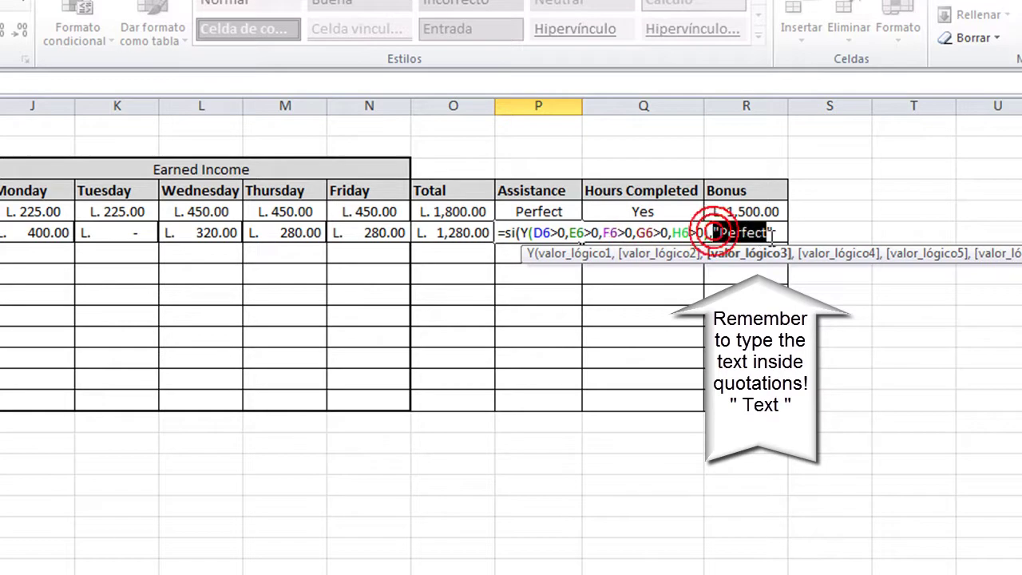
click(775, 233)
text(,)
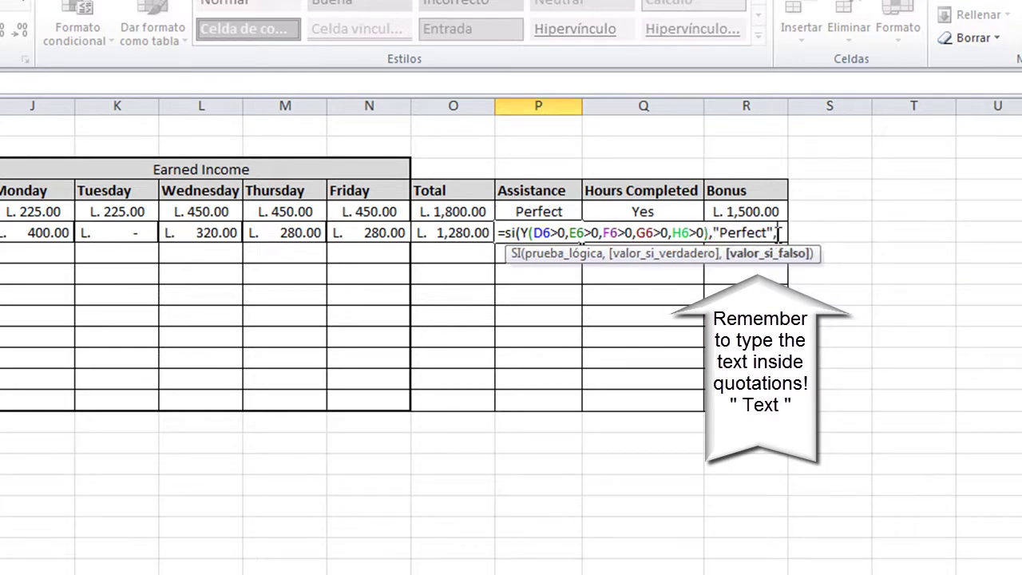
text("Failed"))
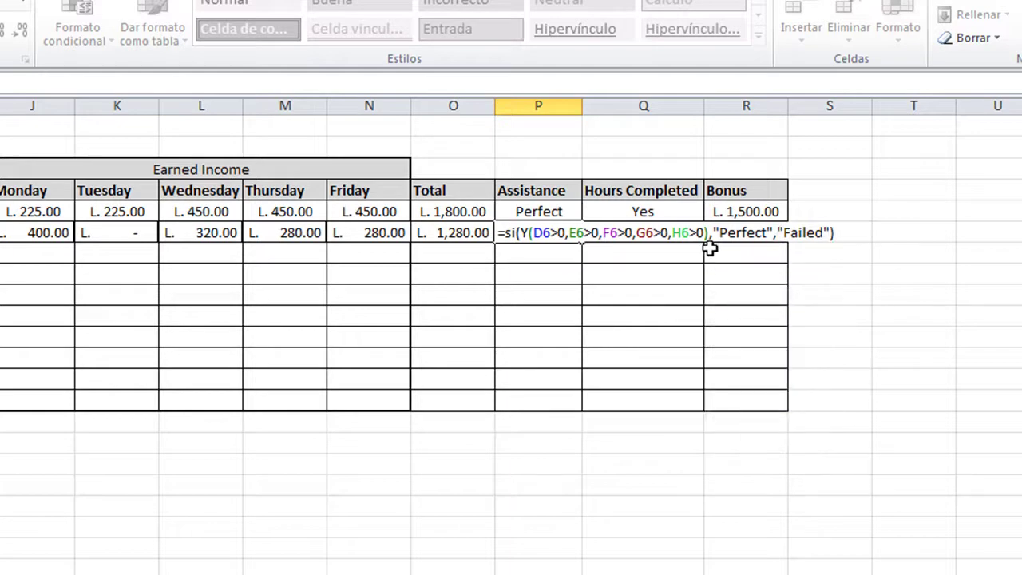
- Review the five daily hours conditions inside the Y function and commit the Assistance formula in P6
click(530, 233)
drag(532, 232, 706, 232)
click(706, 232)
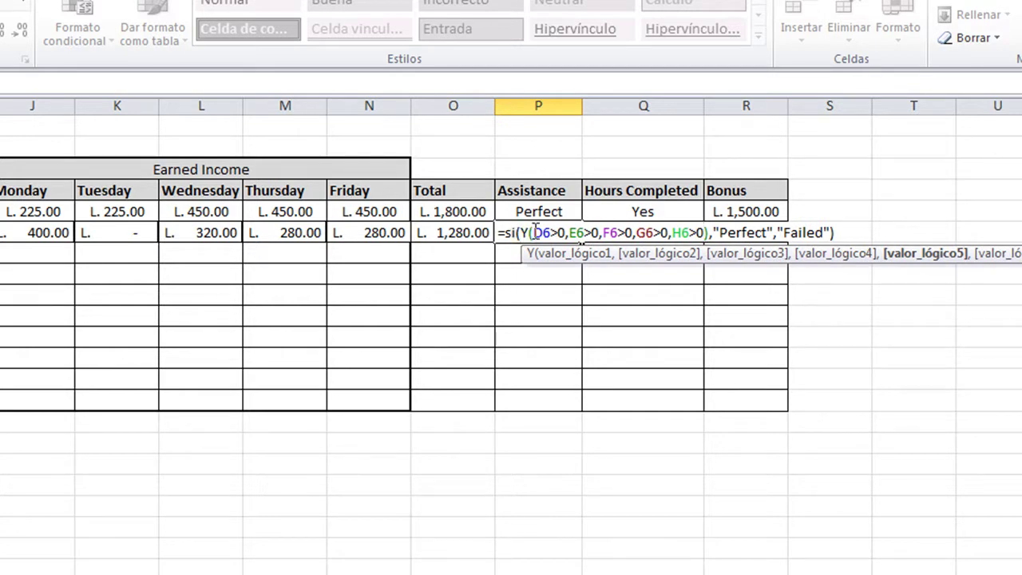
drag(533, 232, 704, 233)
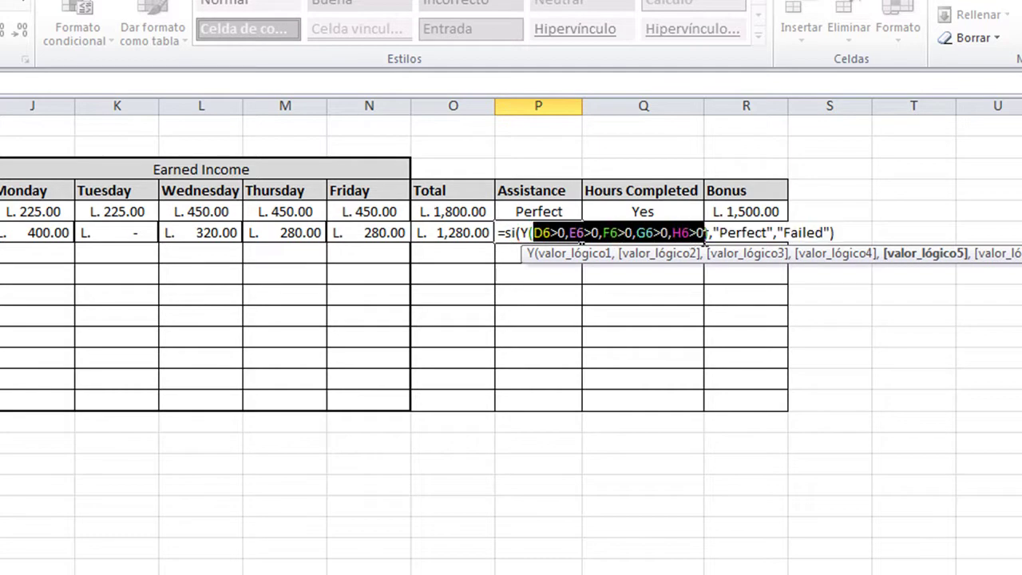
click(704, 233)
text())
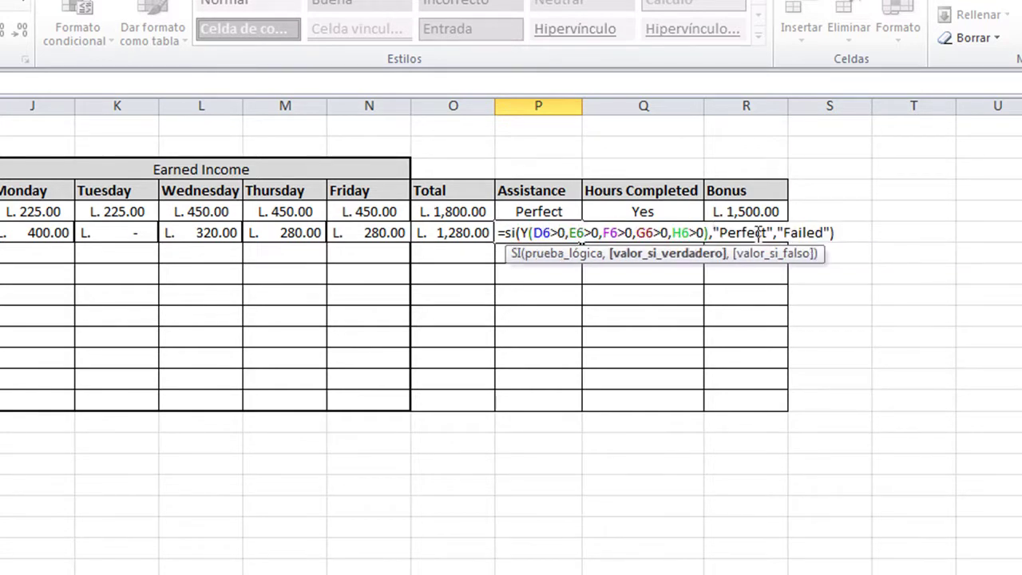
key(Return)
click(545, 232)
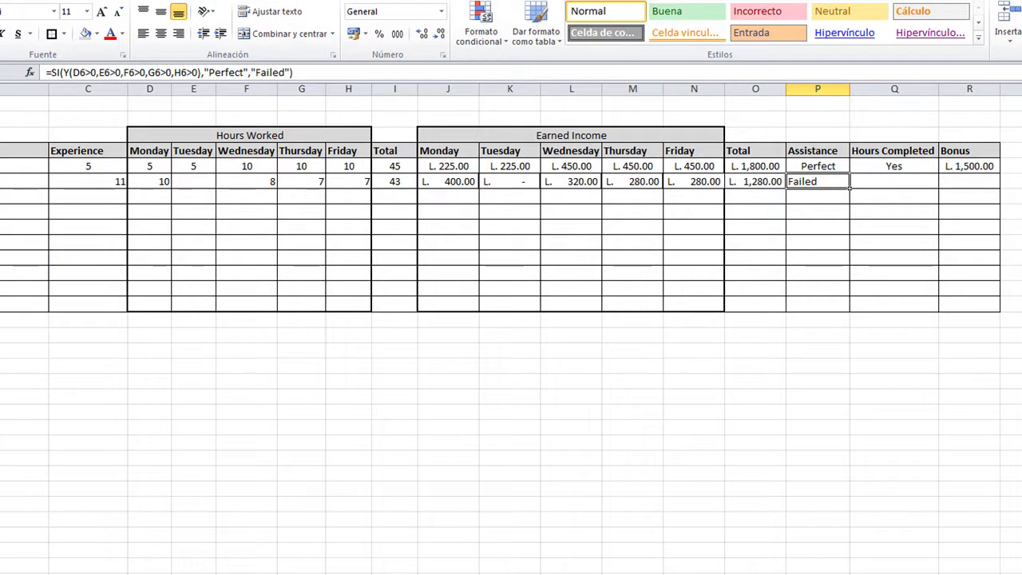
- Enter 4 Tuesday hours for the second employee in E6 and check the Assistance result in P6
click(196, 181)
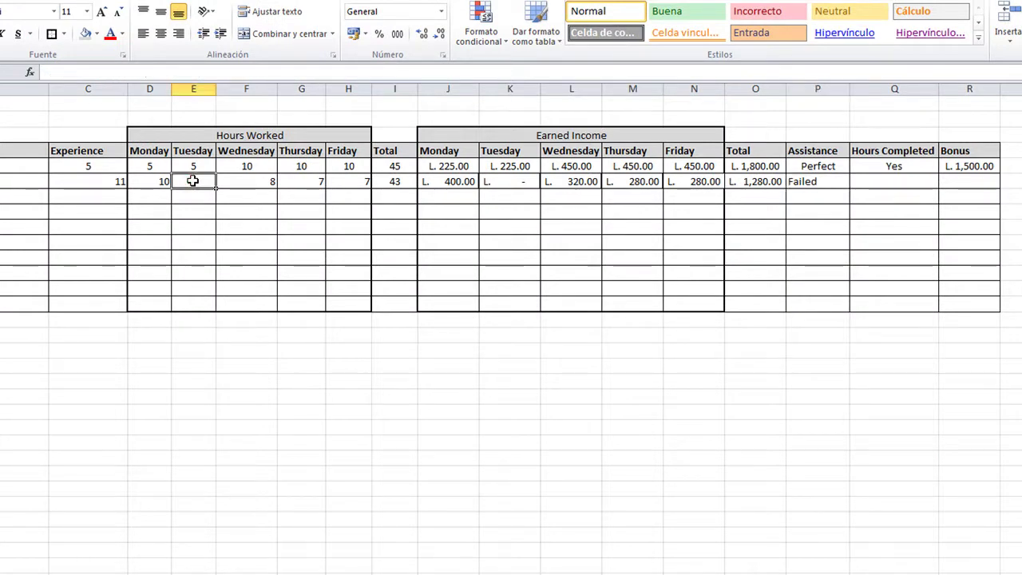
text(4)
click(235, 197)
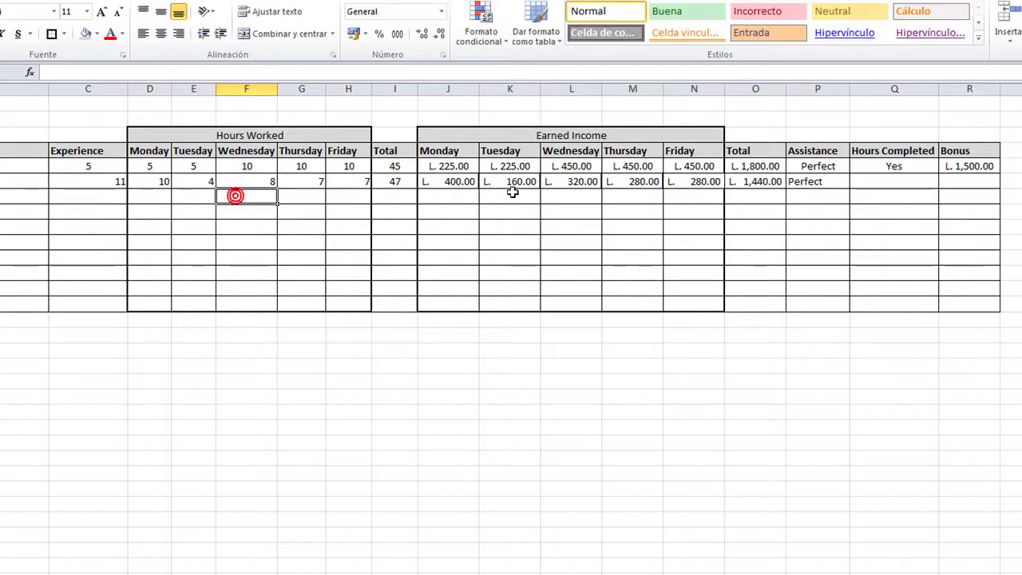
click(828, 182)
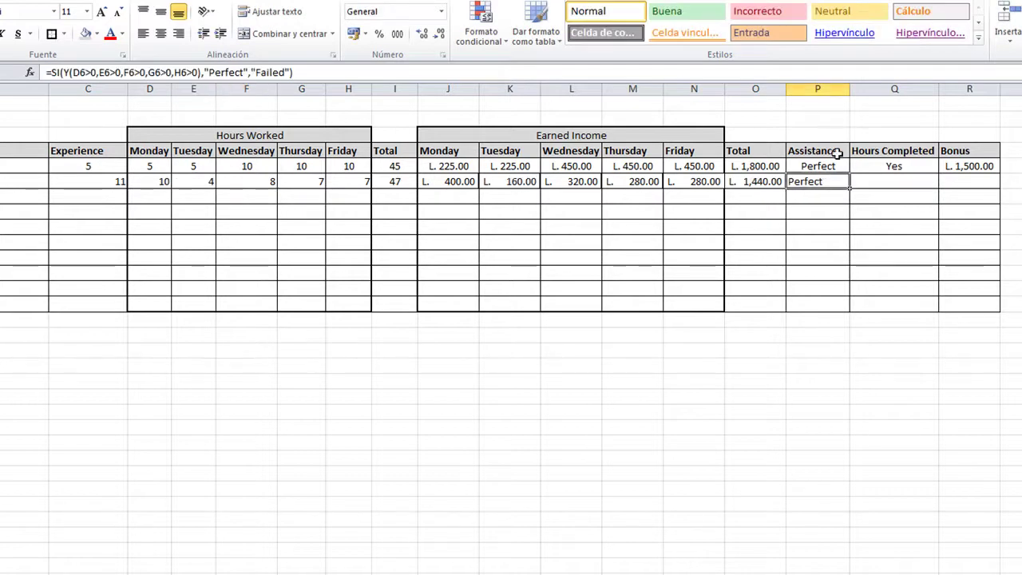
- Change the conditions in the P6 Assistance formula so each of D6, E6, F6, G6 and H6 must be >=4
click(192, 181)
click(825, 182)
double_click(824, 182)
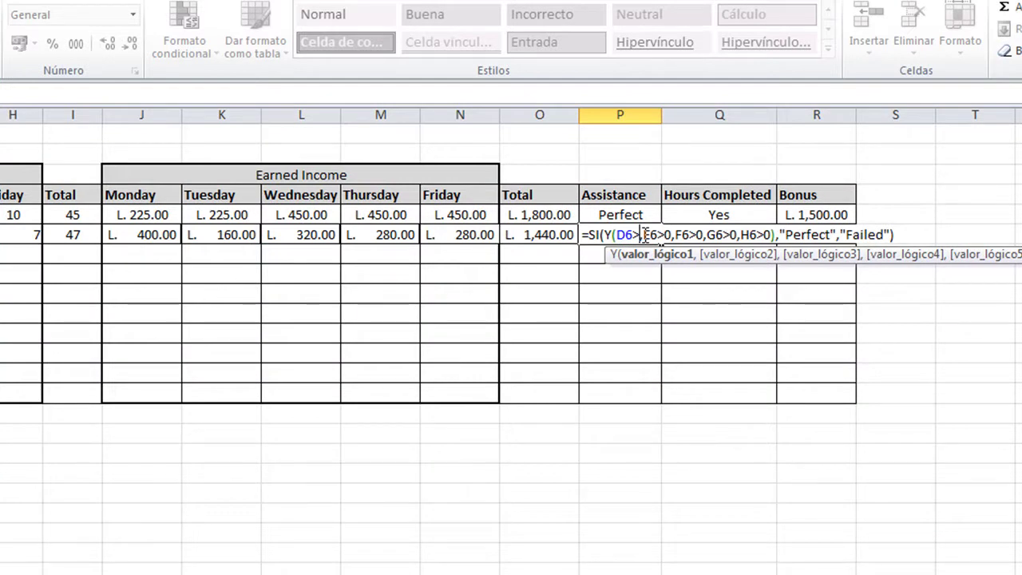
text(4)
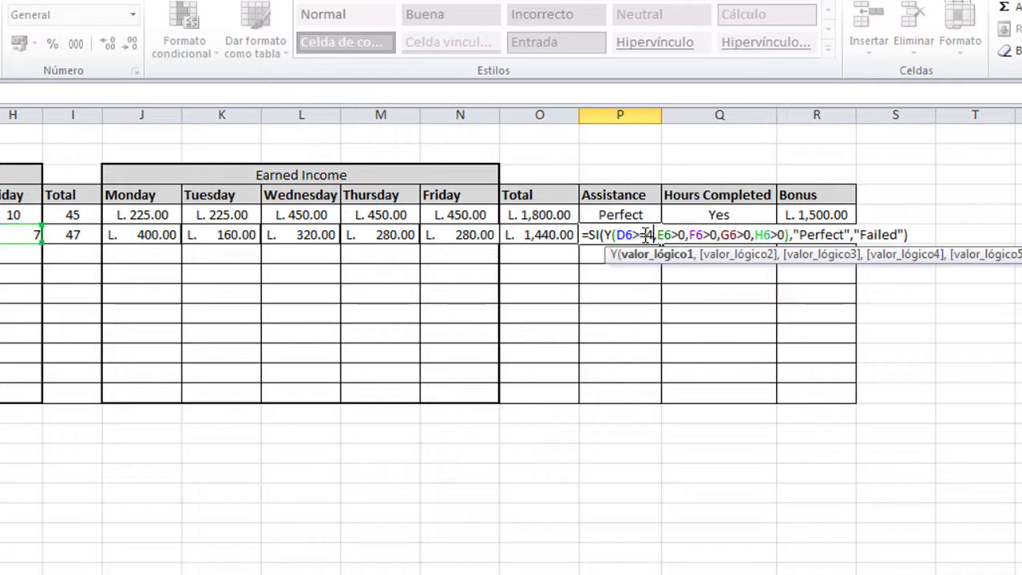
drag(653, 234, 801, 234)
text(>=4,E6>=4,F6>=4,G6>=4)
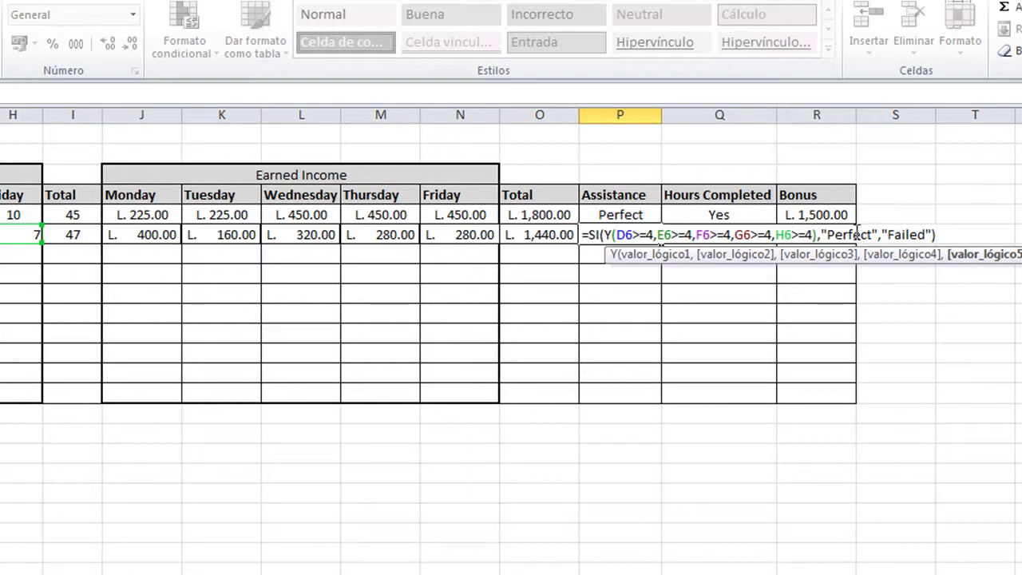
key(Return)
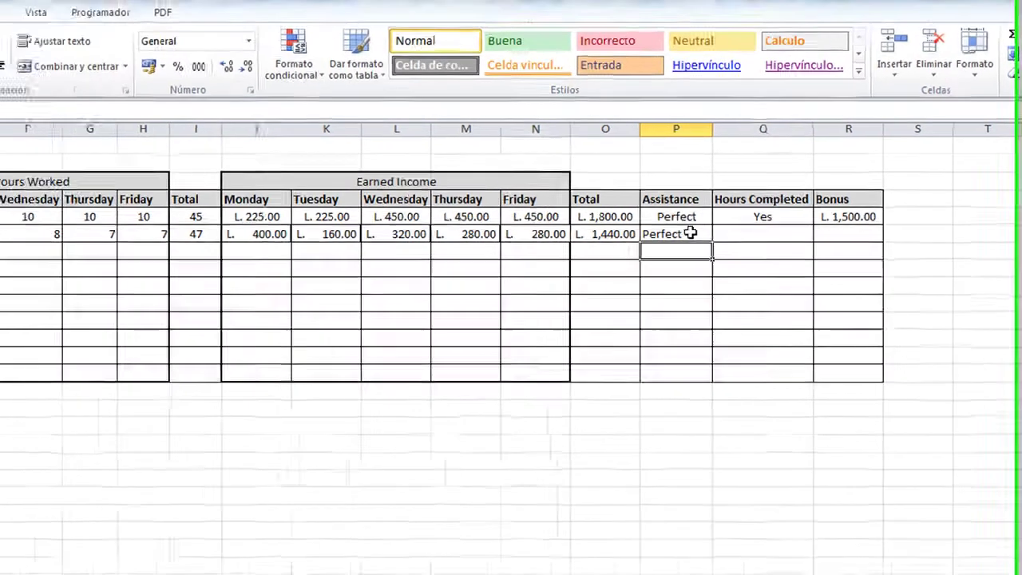
- Enter 3 Tuesday hours for the second employee in E6 and center the Assistance result in P6
click(129, 231)
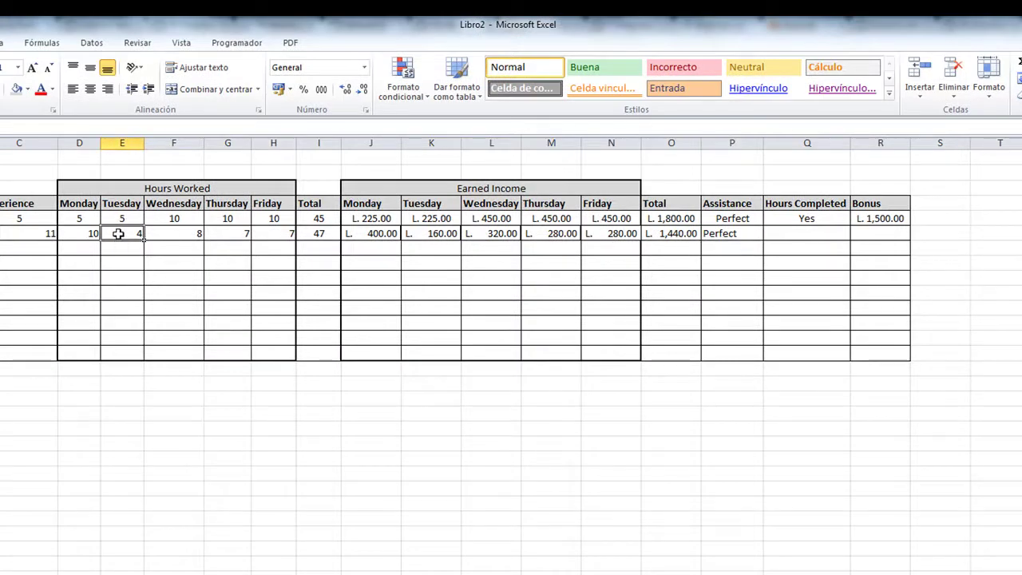
text(3)
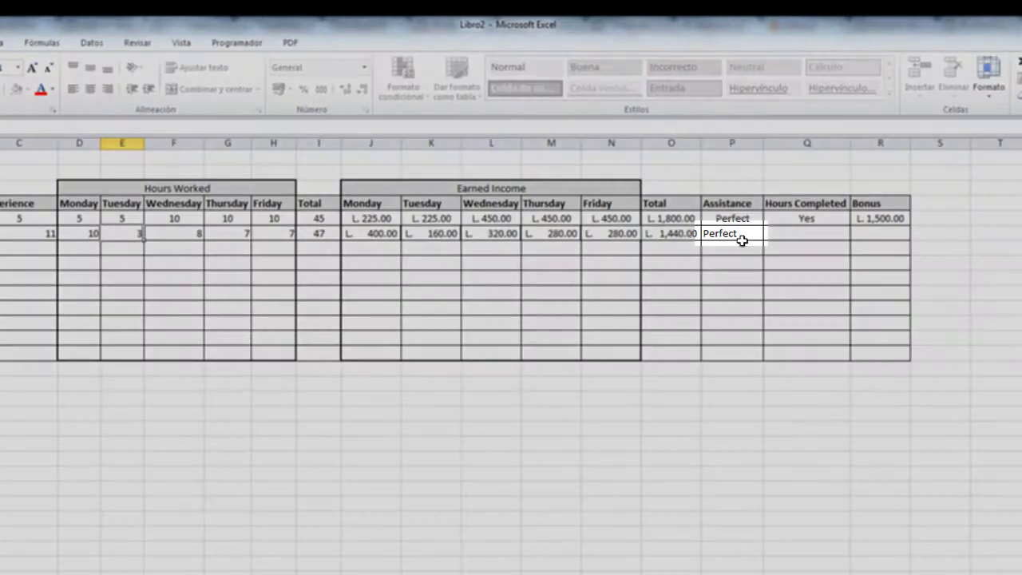
key(Return)
click(738, 234)
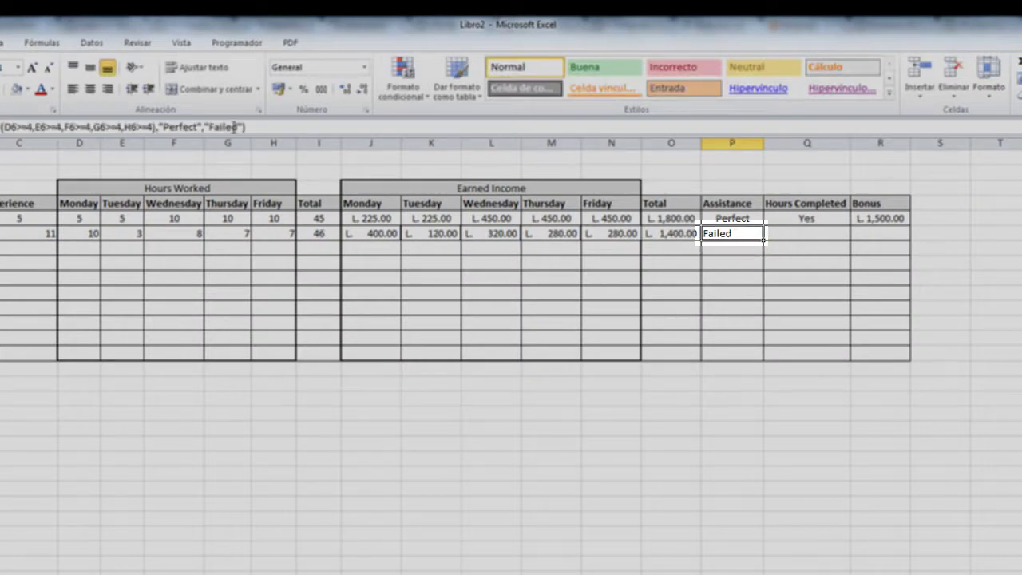
click(90, 88)
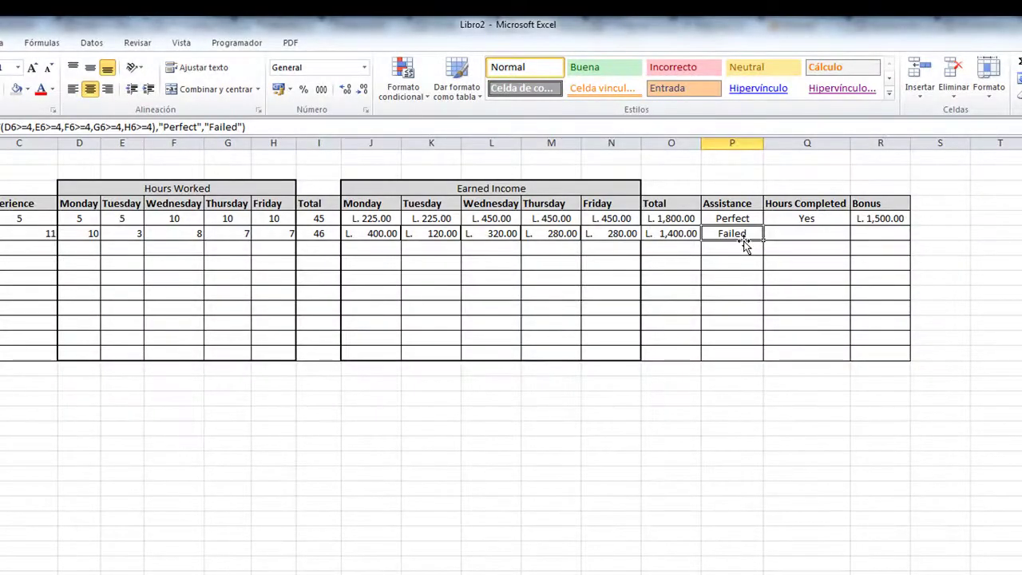
- Examine the first employee's Hours Completed formula in Q5 and Assistance formula in P5
click(807, 235)
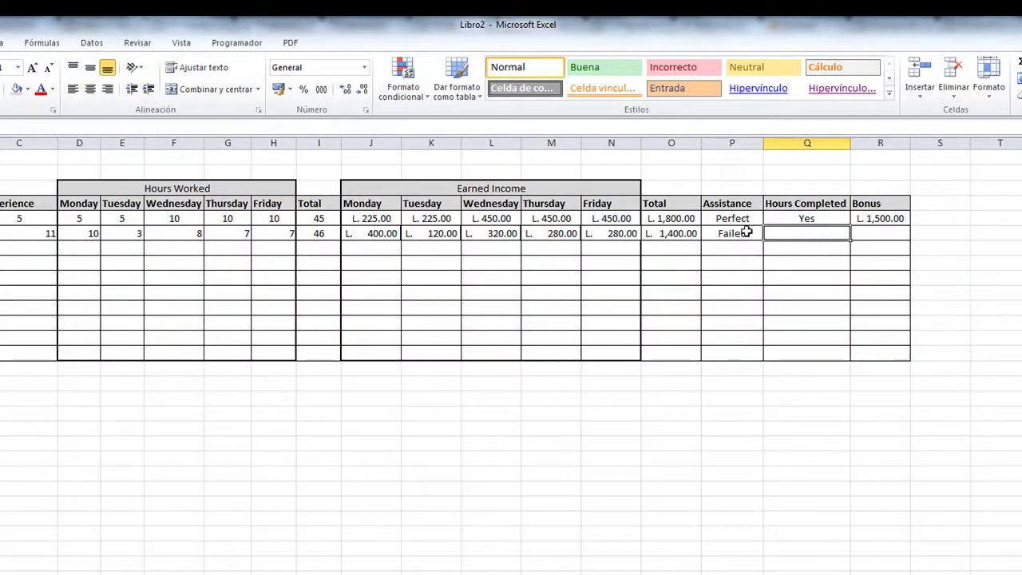
click(804, 218)
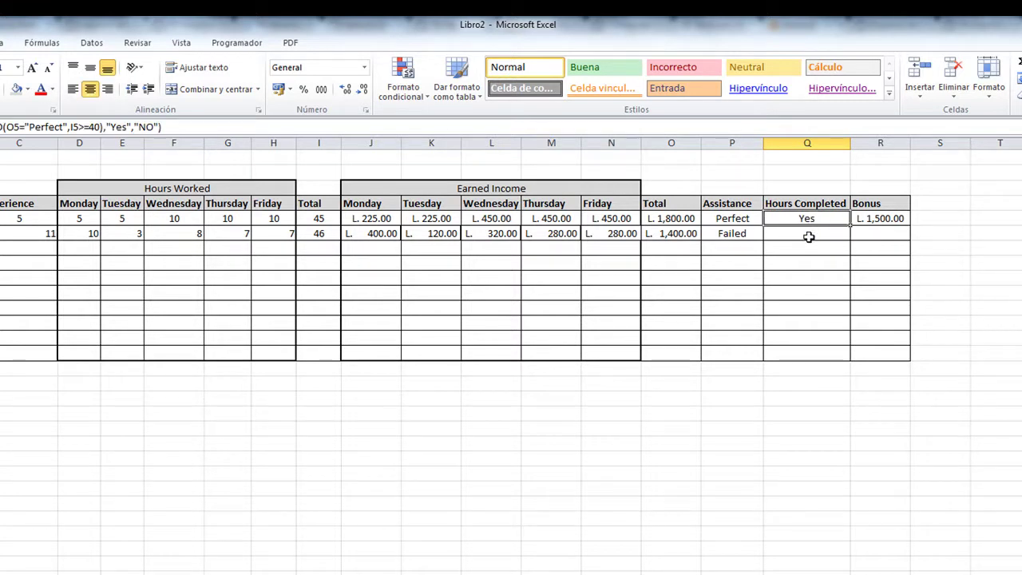
click(748, 219)
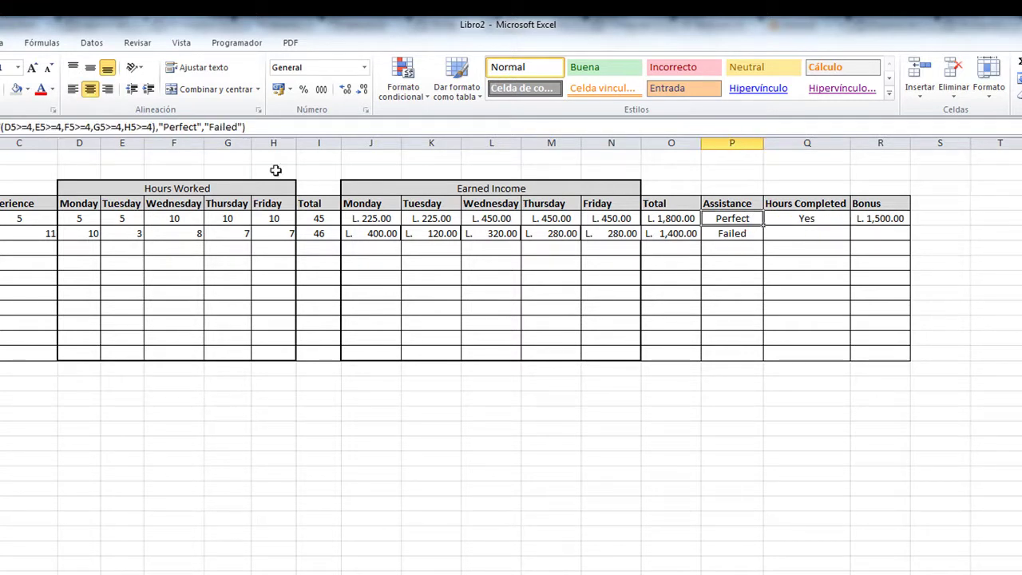
click(801, 219)
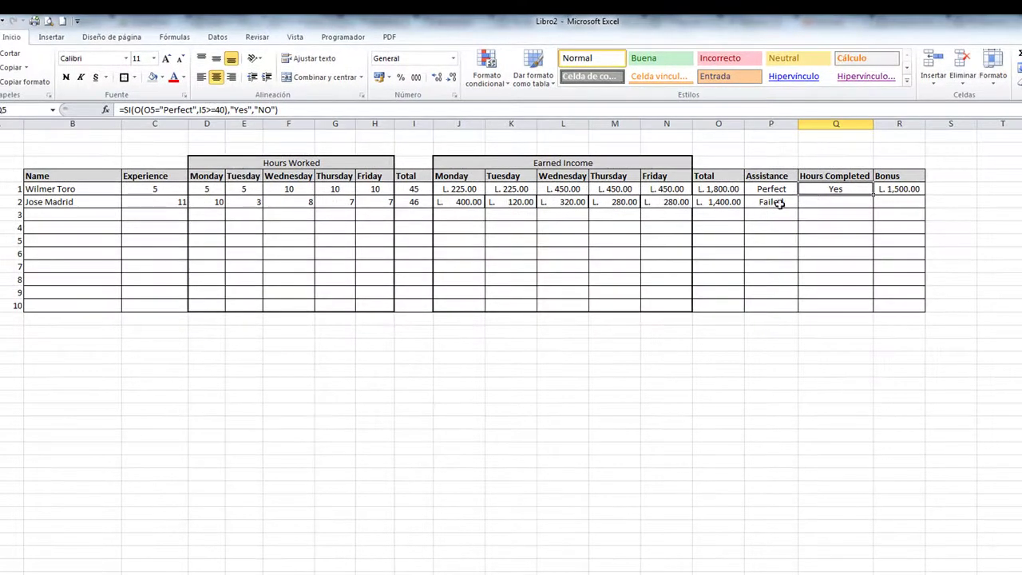
click(814, 201)
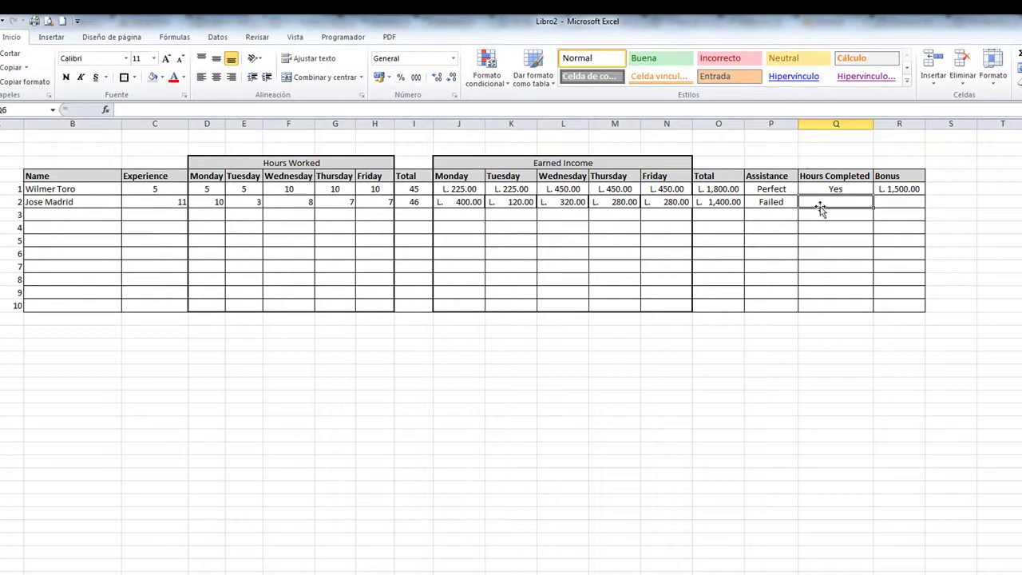
- Below the payroll table, label F22 "Value 1" and F23 "Value2", and enter 5 for each in G22 and G23
click(290, 411)
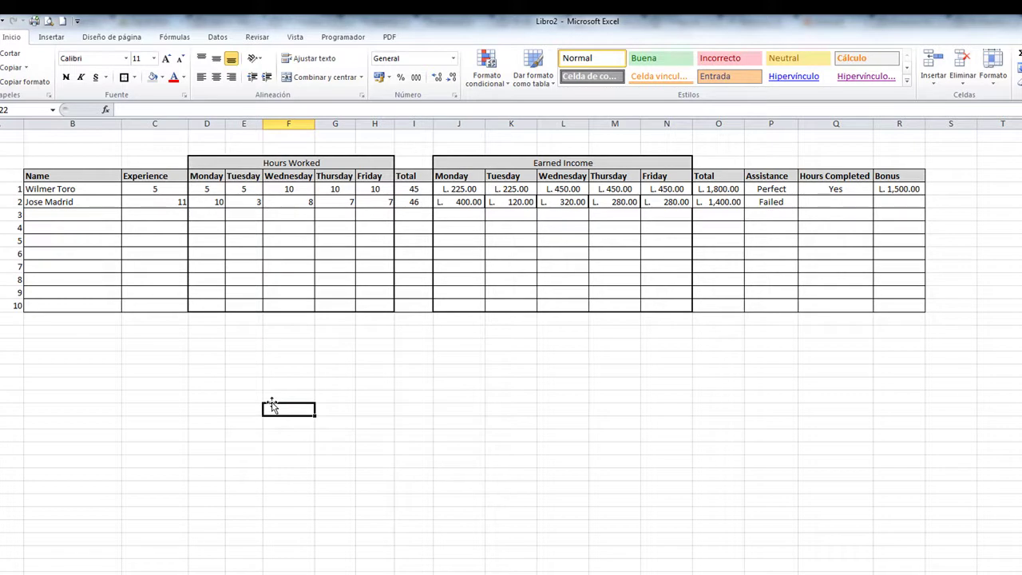
text(Value 1)
key(Return)
text(Value 2)
key(Tab)
key(Up)
text(5)
key(Return)
text(5)
- Add the label "Answer:" in I21, above and beside the two test values
key(Tab)
key(Up)
key(Up)
key(Right)
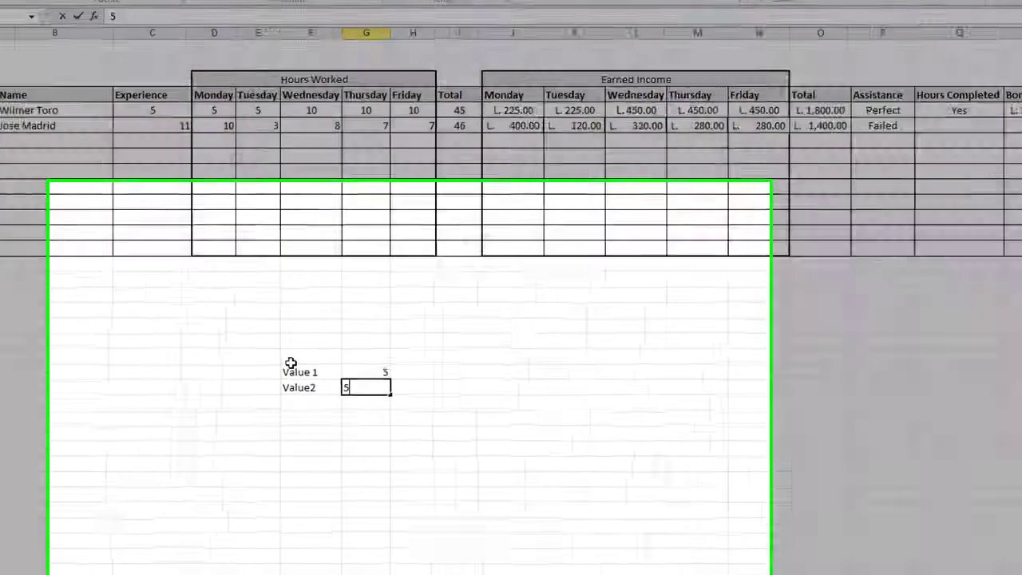
text(Answe)
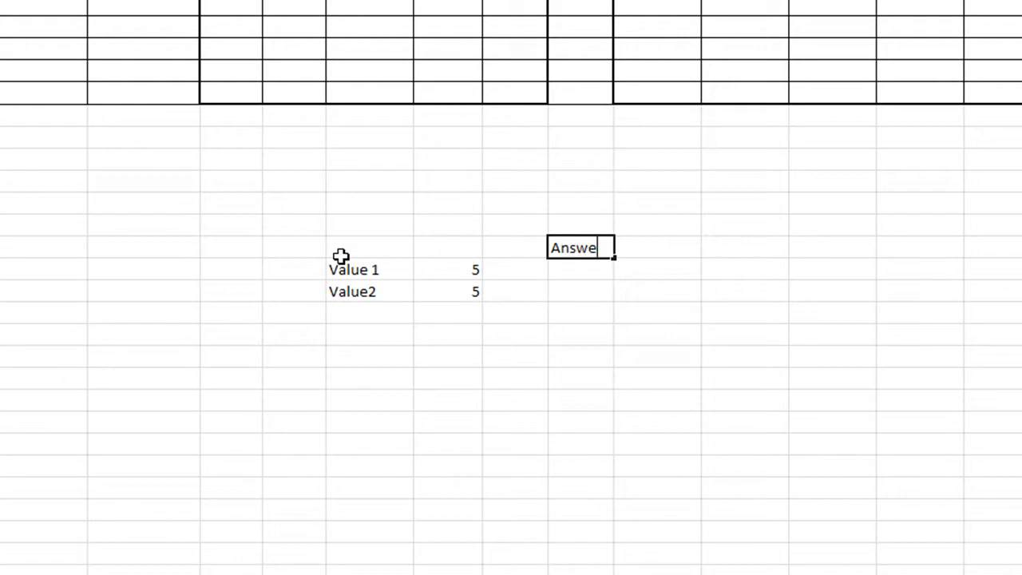
key(Return)
- Start an SI formula beside the Answer label in J21 with the logical test Y(G22=5,G23=5)
key(Up)
key(Right)
key(Up)
key(Down)
text(=)
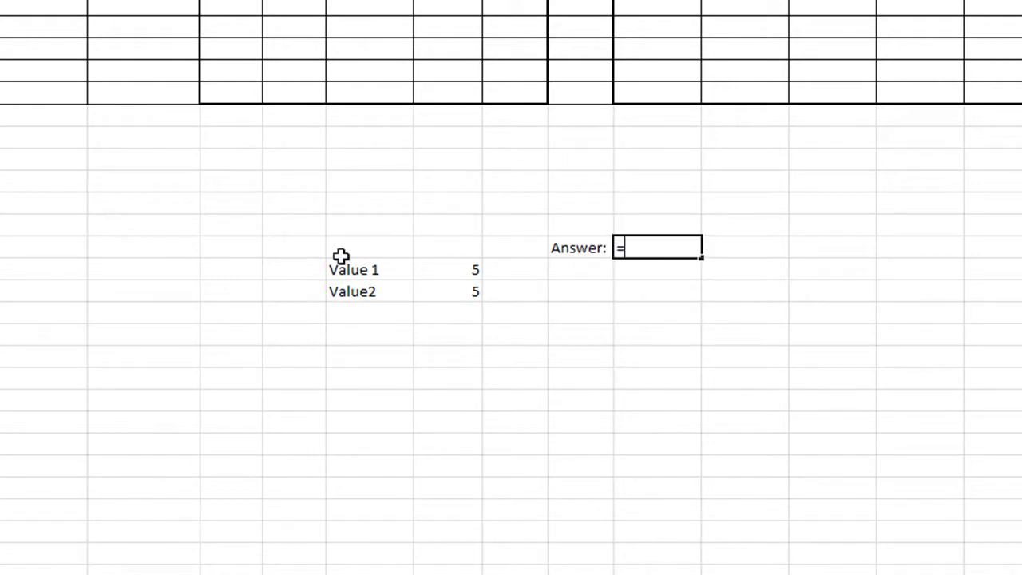
text(si()
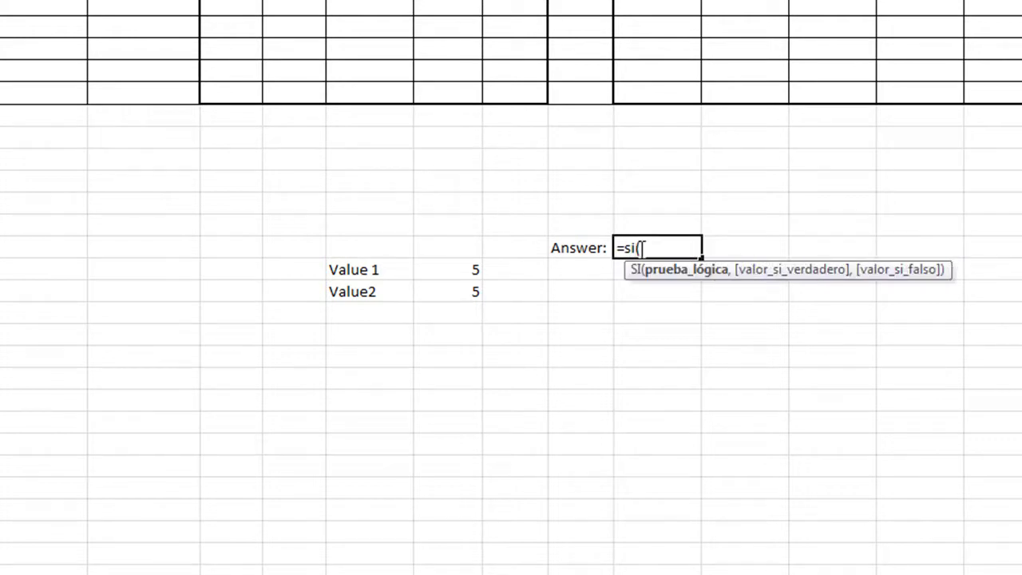
text(y()
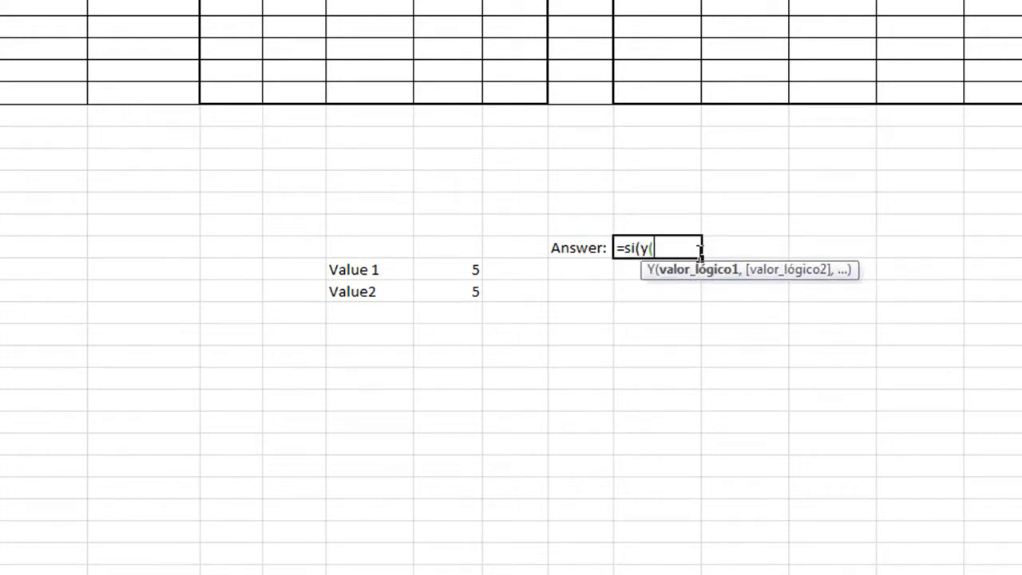
click(463, 270)
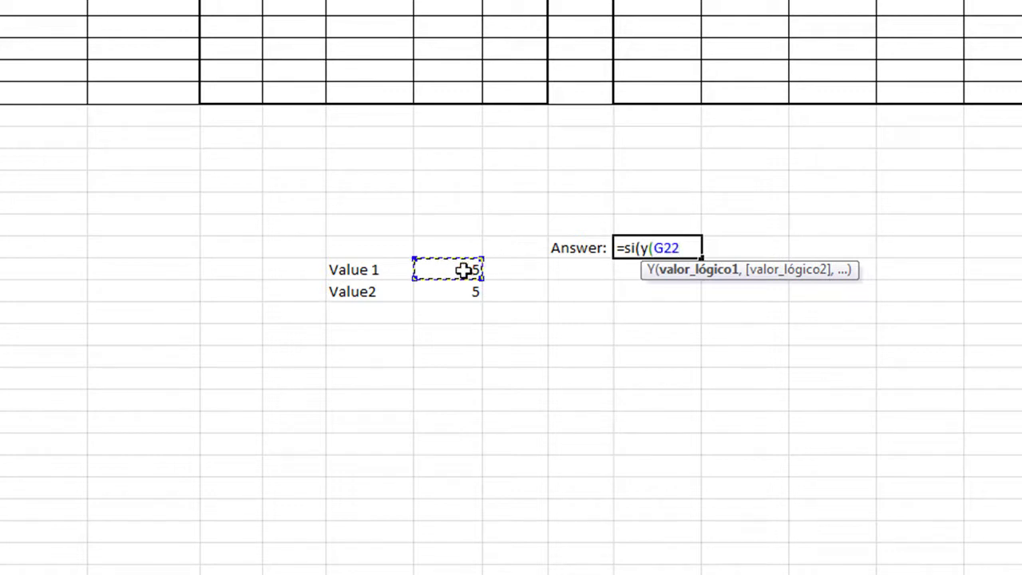
text(=5)
text(,)
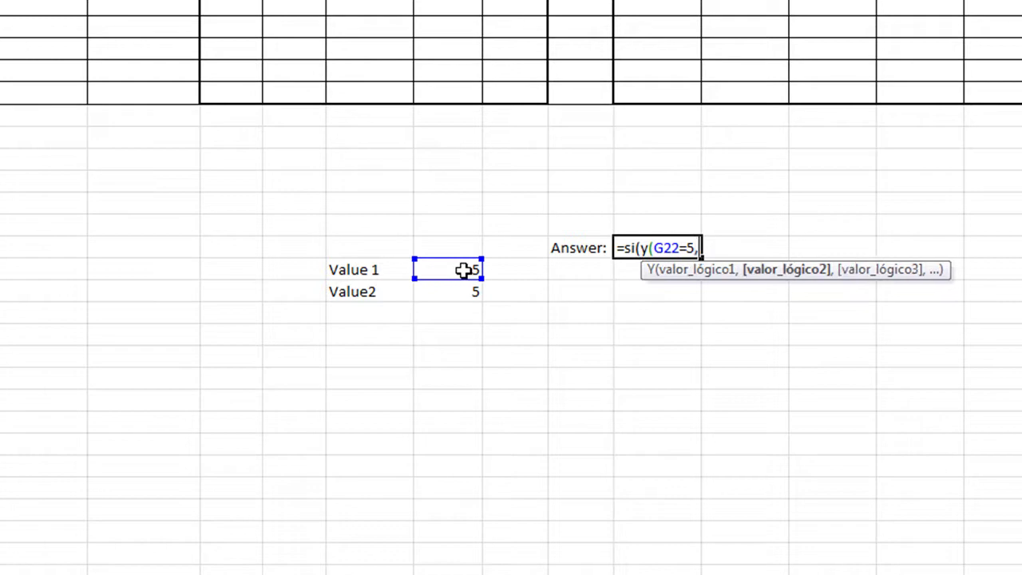
click(467, 286)
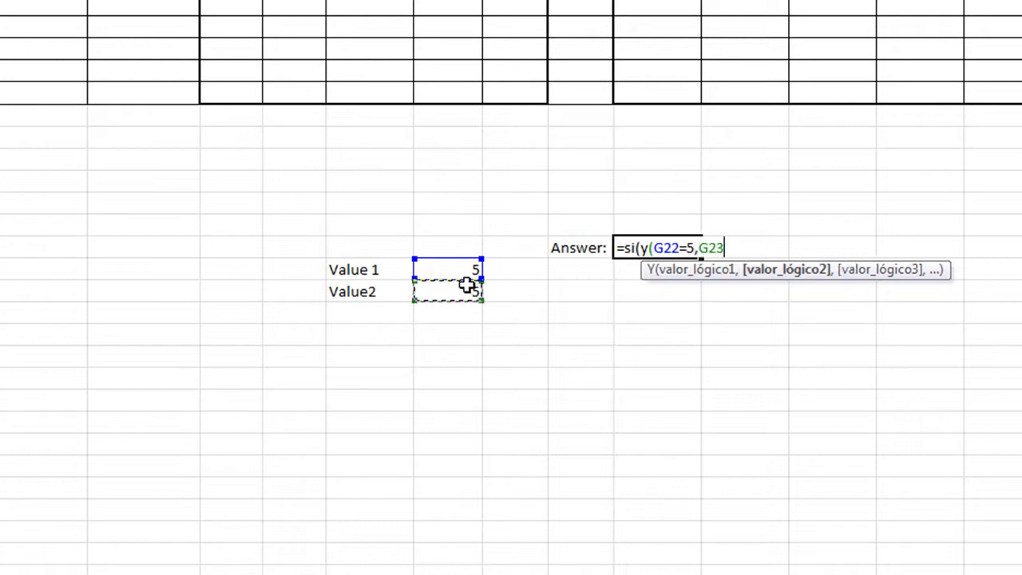
text(=5),)
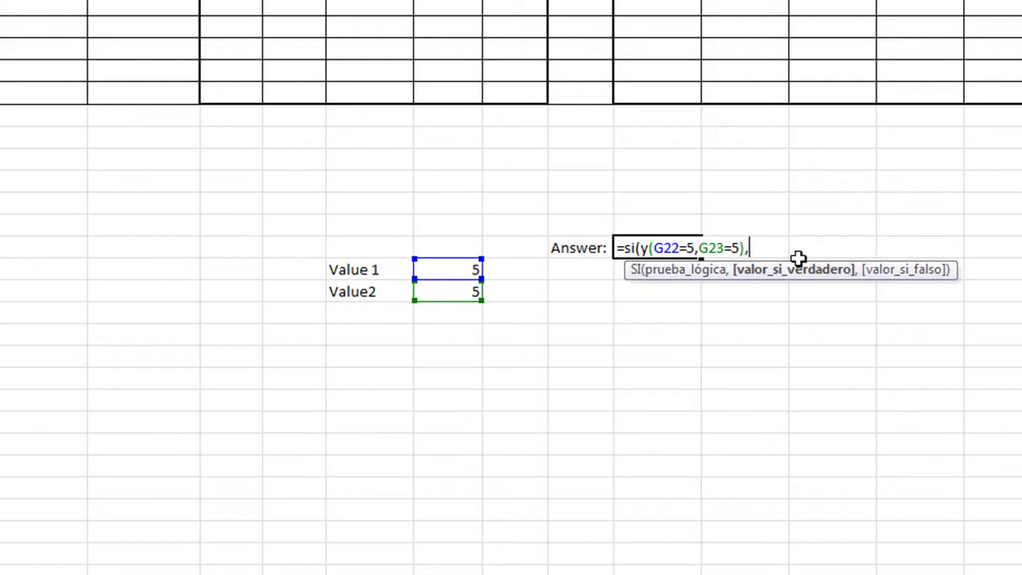
- Complete the J21 formula with "Correct" as the value if true and "Imposible" as the value if false
text("Correct",)
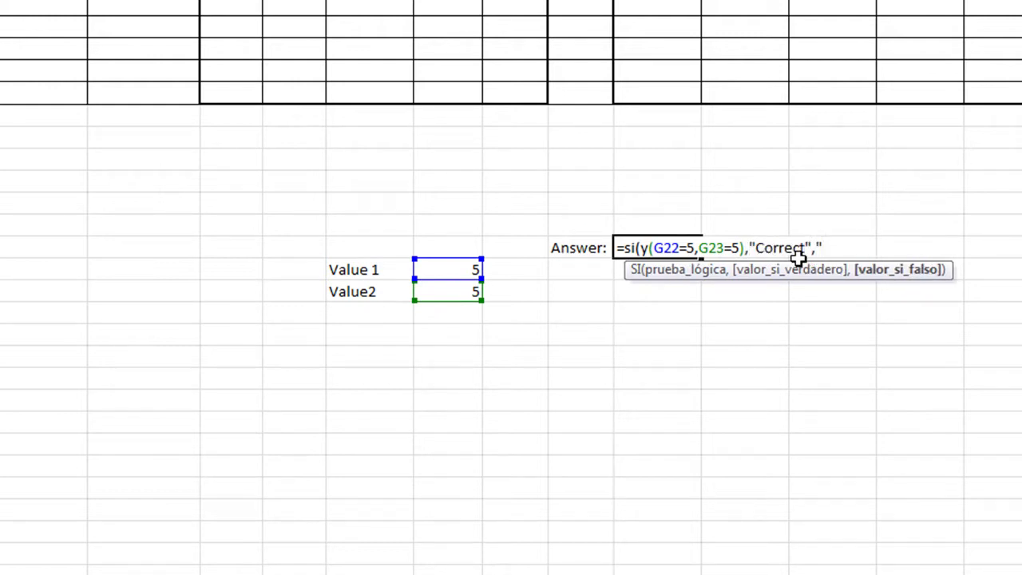
text("Imposible"))
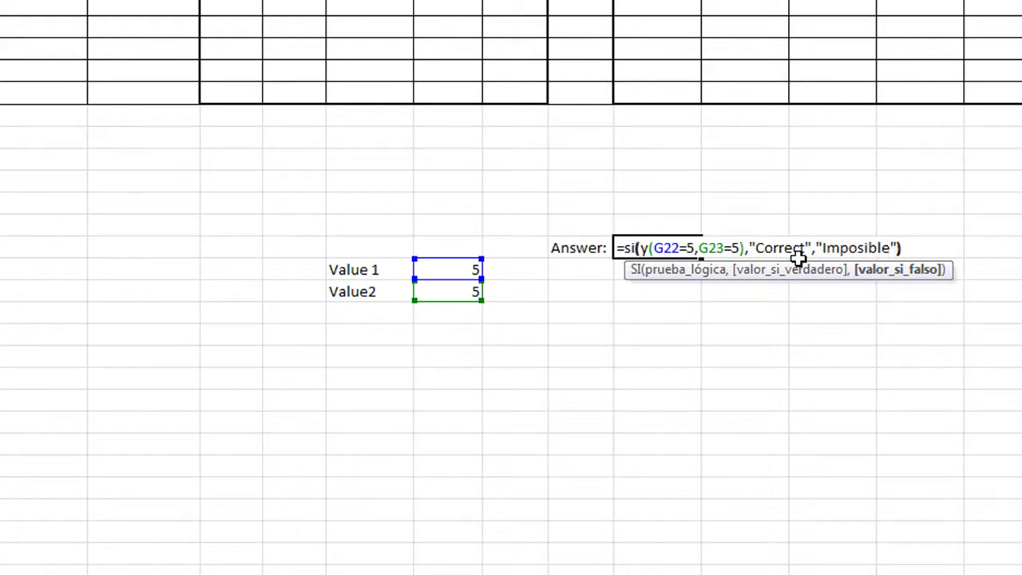
key(Return)
- Review the Y function's two conditions inside the J21 formula
click(655, 247)
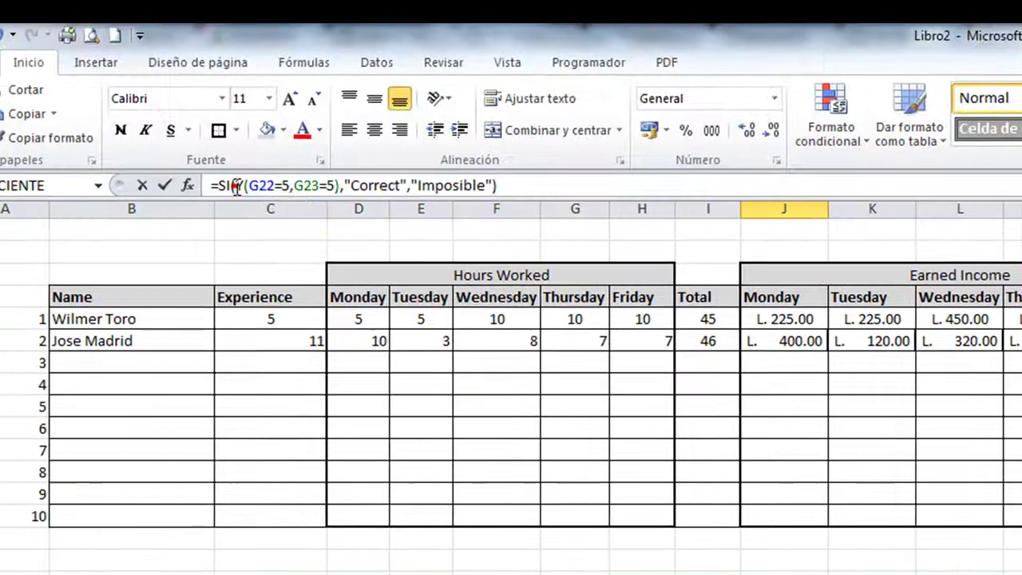
drag(236, 185, 341, 186)
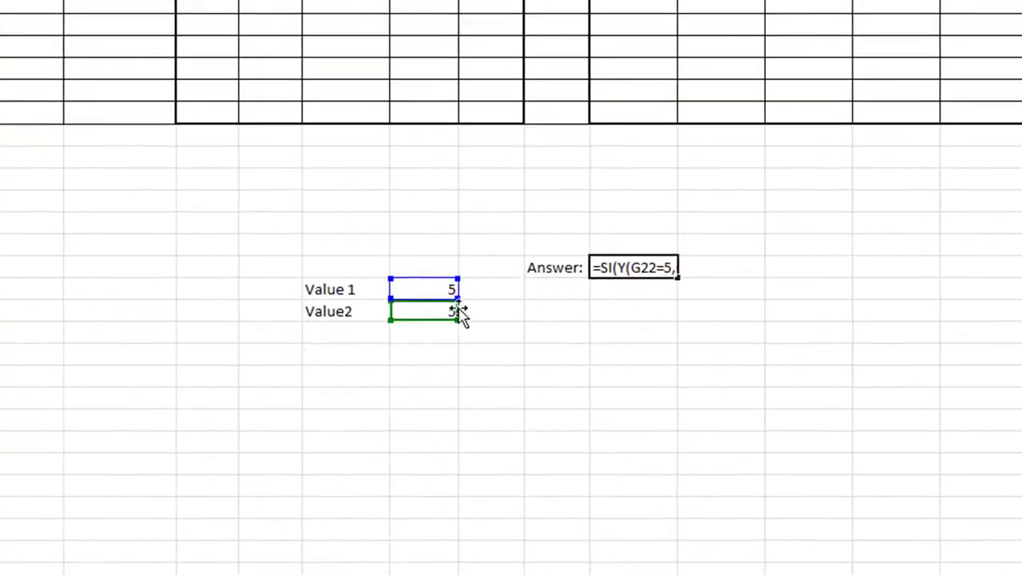
key(Return)
- Set Value 1 in G22 to 4 and check the Answer result in J21
click(440, 291)
text(4)
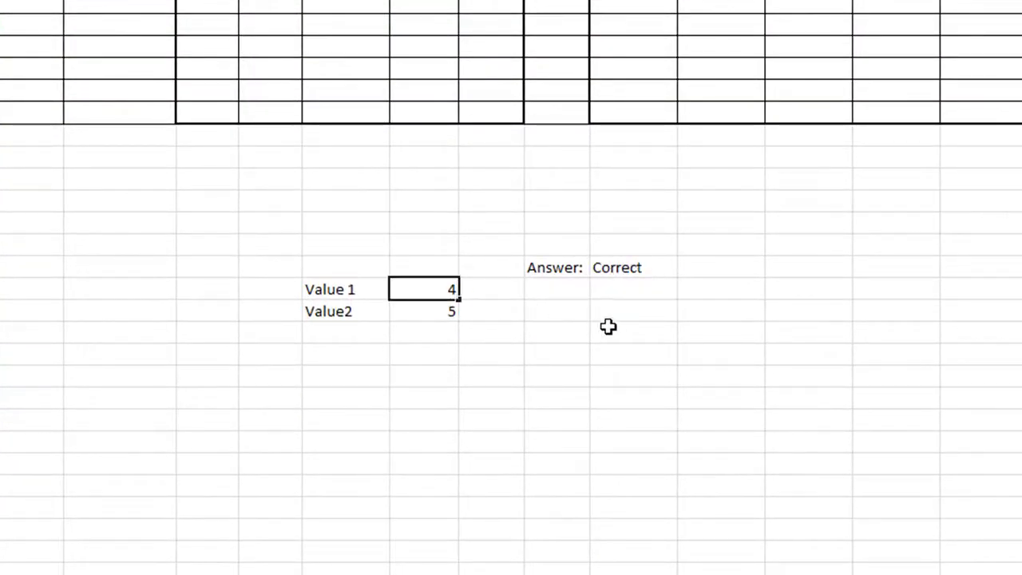
click(608, 327)
click(634, 260)
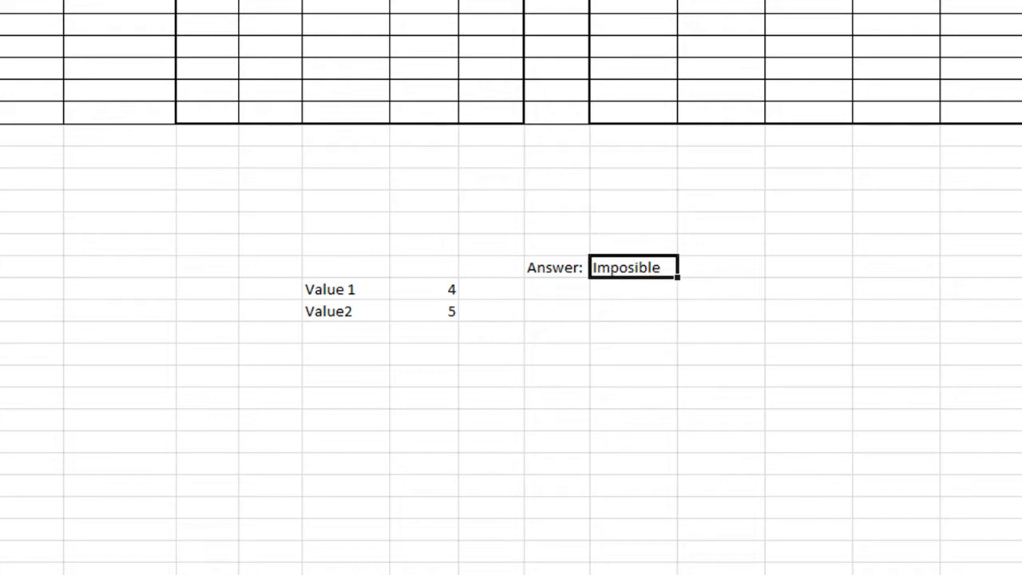
- Reexamine how the SI and Y formula in J21 evaluates the two test values
text(=SI(Y(G22=5,)
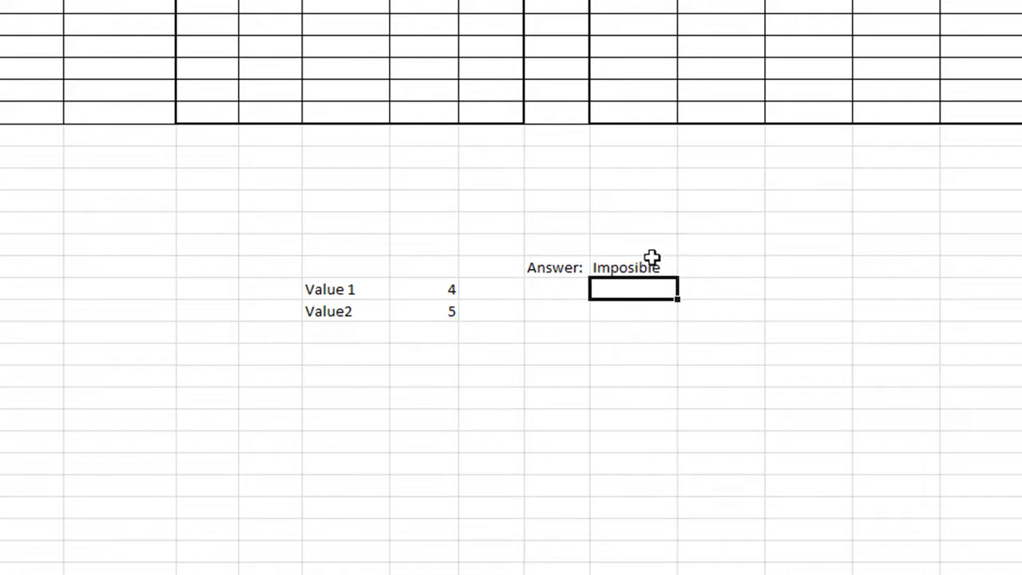
click(649, 265)
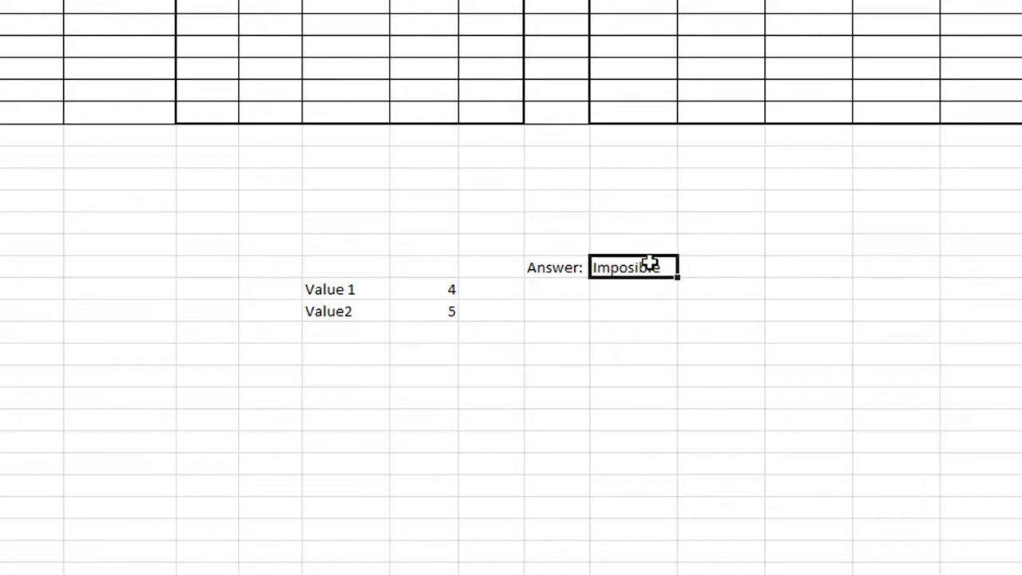
double_click(663, 269)
key(Escape)
- Replace the Answer formula in J21 with =SI(O(G22=5,G23=5),"Correct","Imposible")
click(647, 266)
text(=si()
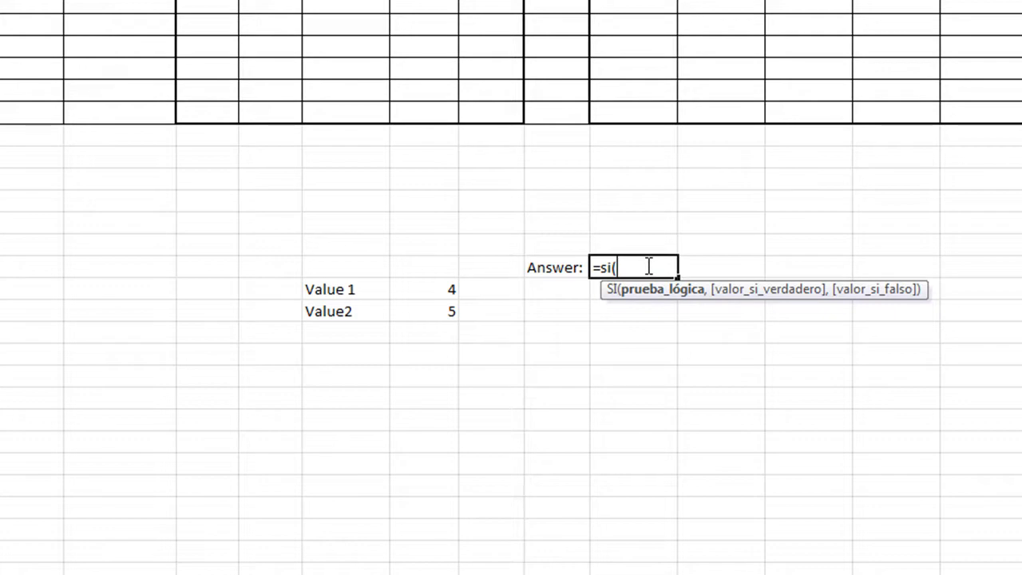
text(o()
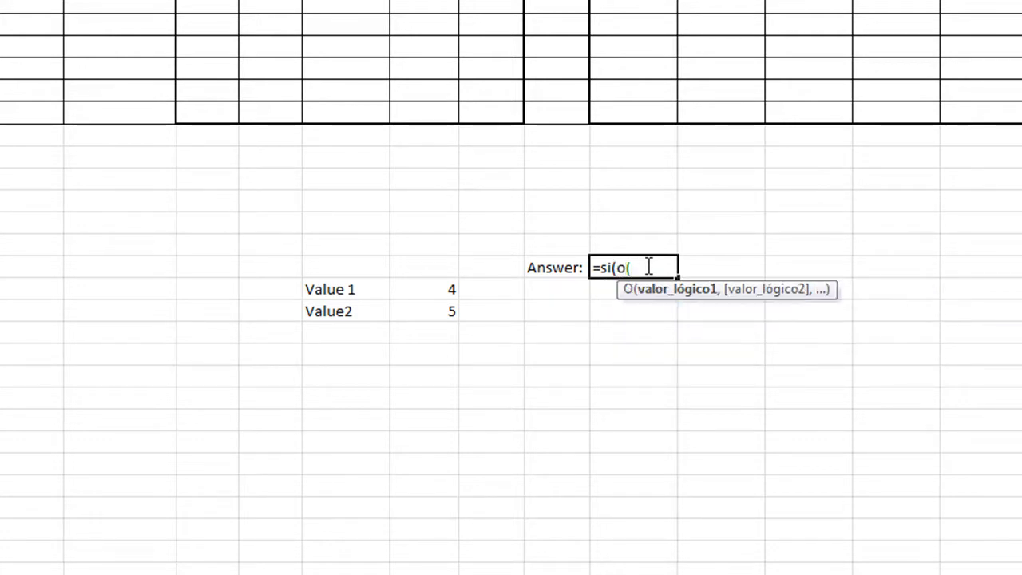
click(438, 294)
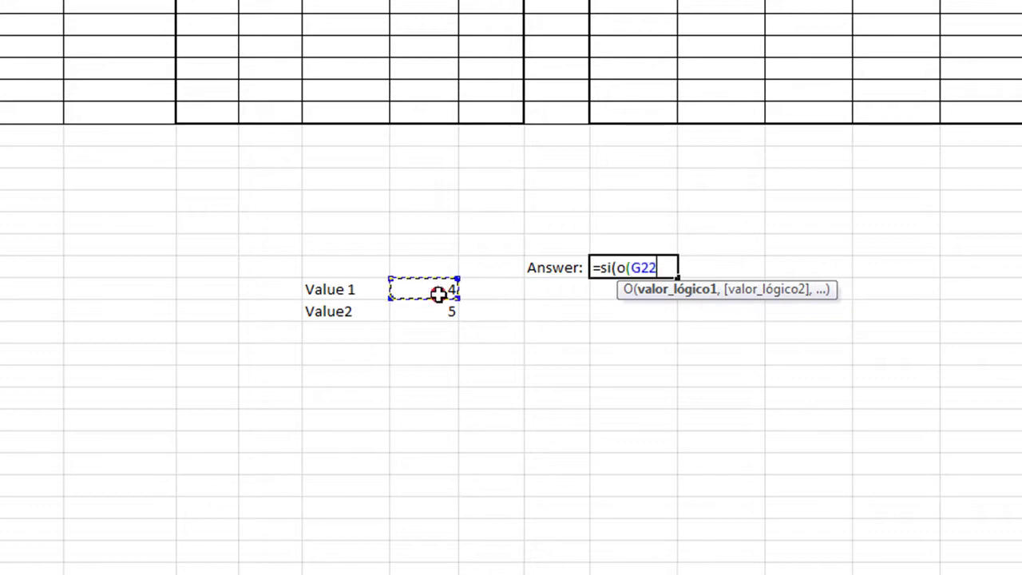
text(=5,)
click(435, 310)
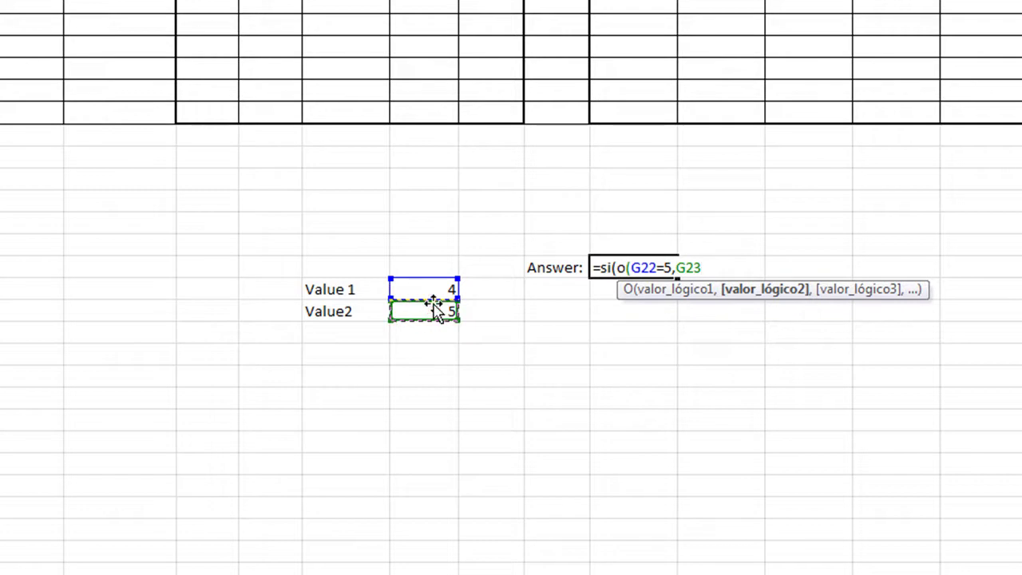
text(5))
key(BackSpace)
text(),"Correct)
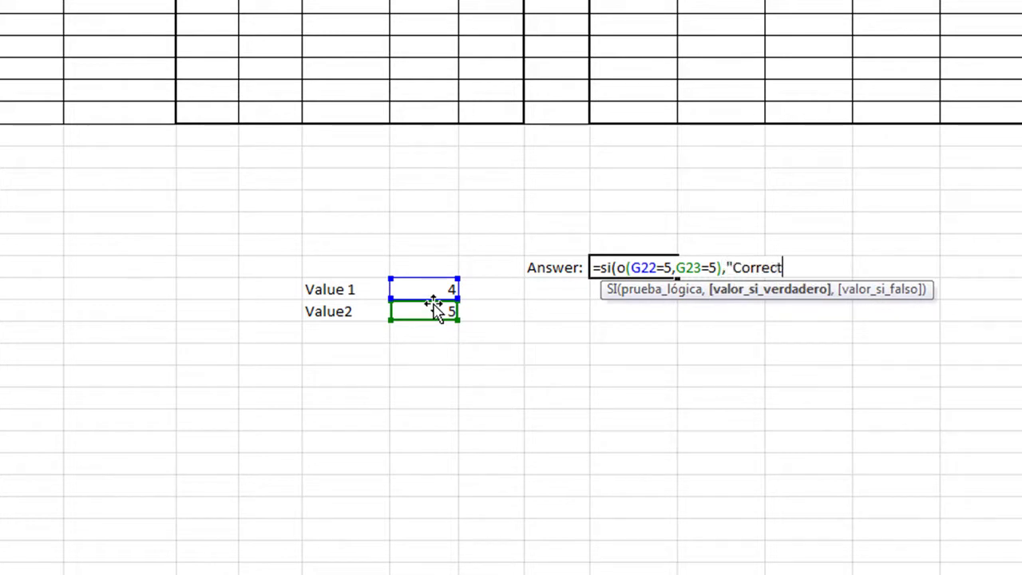
text(","Imposible"))
key(Return)
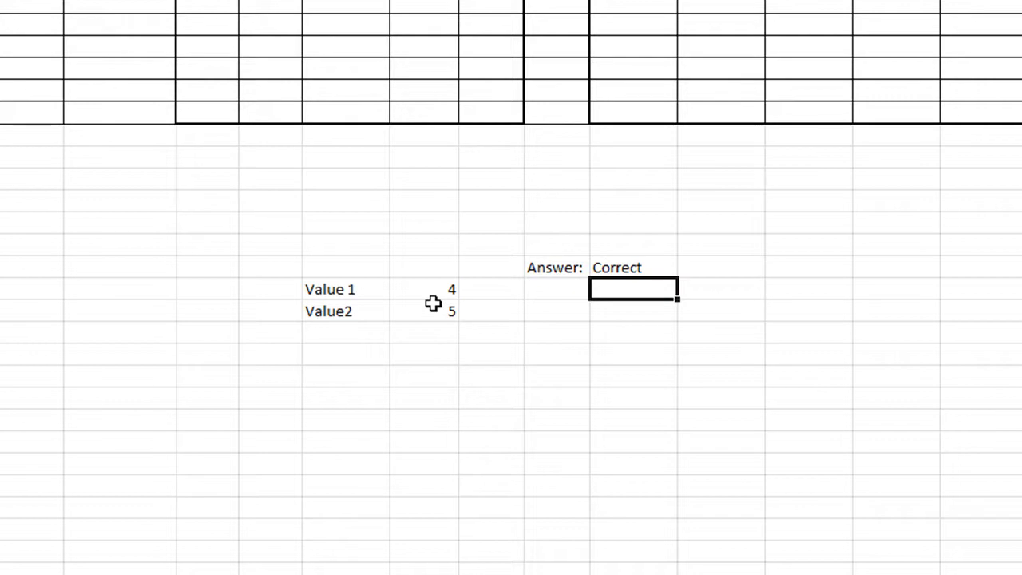
- Set Value2 in G23 to 4 to test the OR-based Answer formula with neither condition met
click(604, 269)
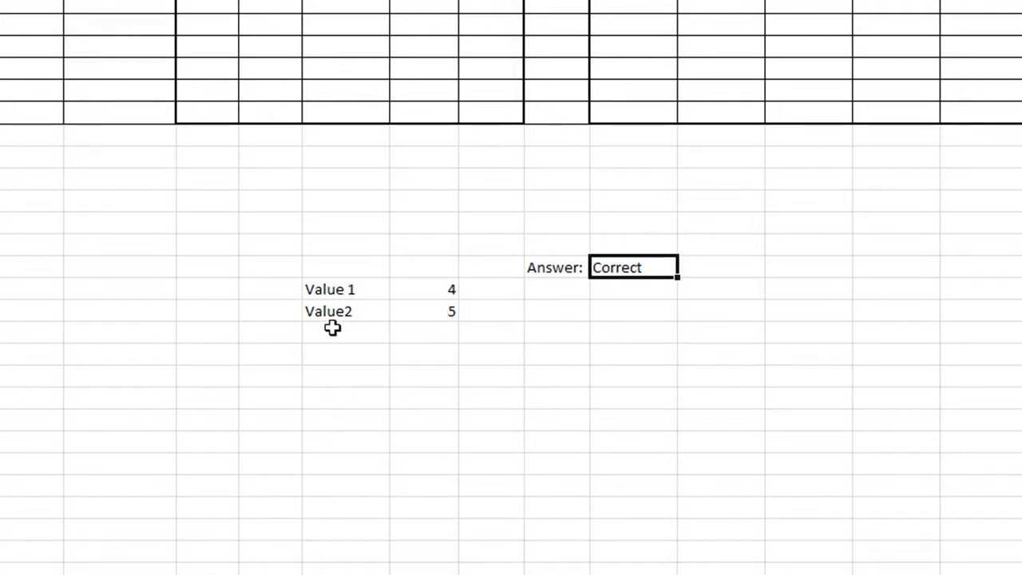
click(431, 315)
text(4)
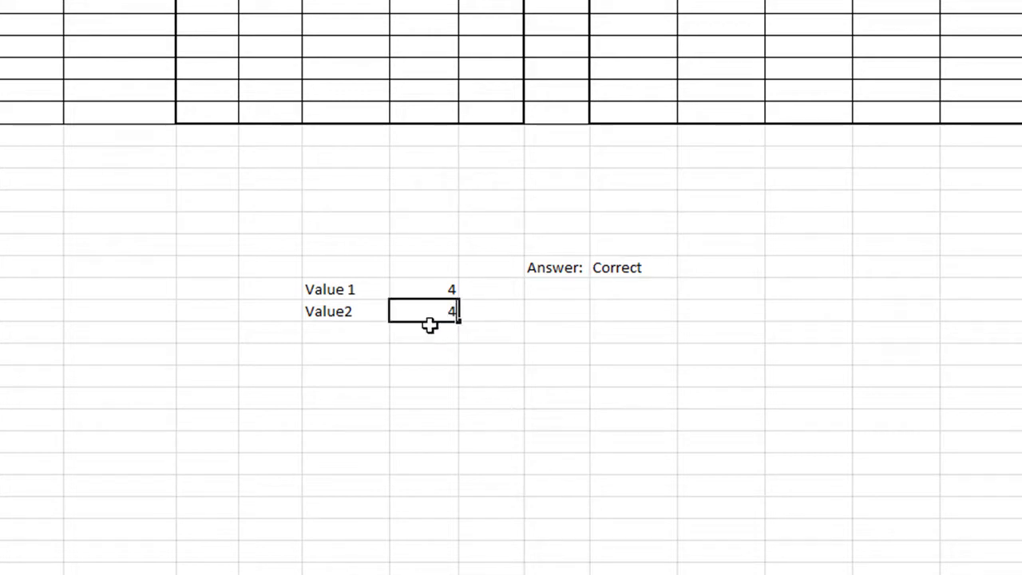
key(Return)
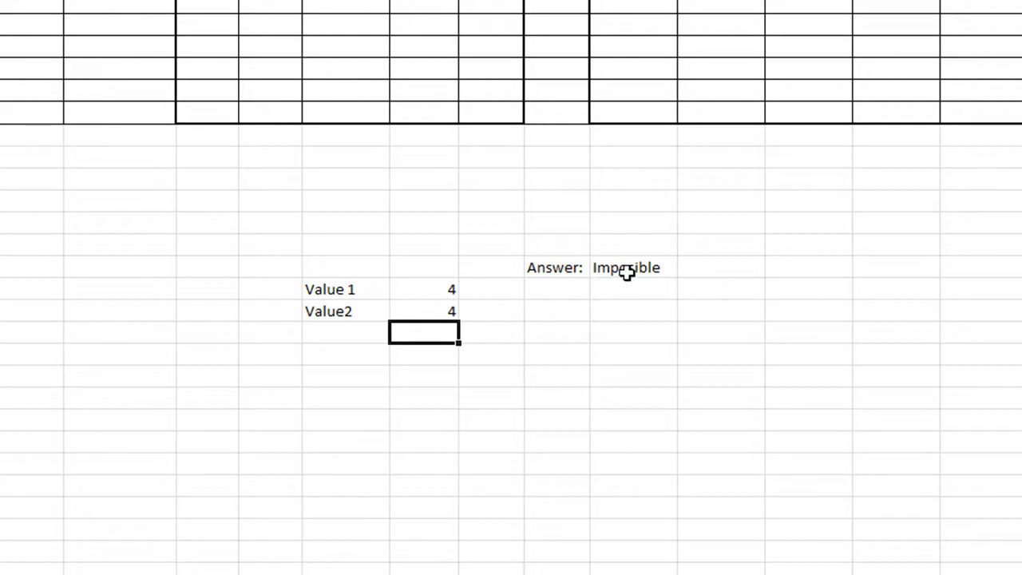
- Set Value 1 in G22 to 5, then Value2 in G23 to 5, to test the Answer formula
click(439, 289)
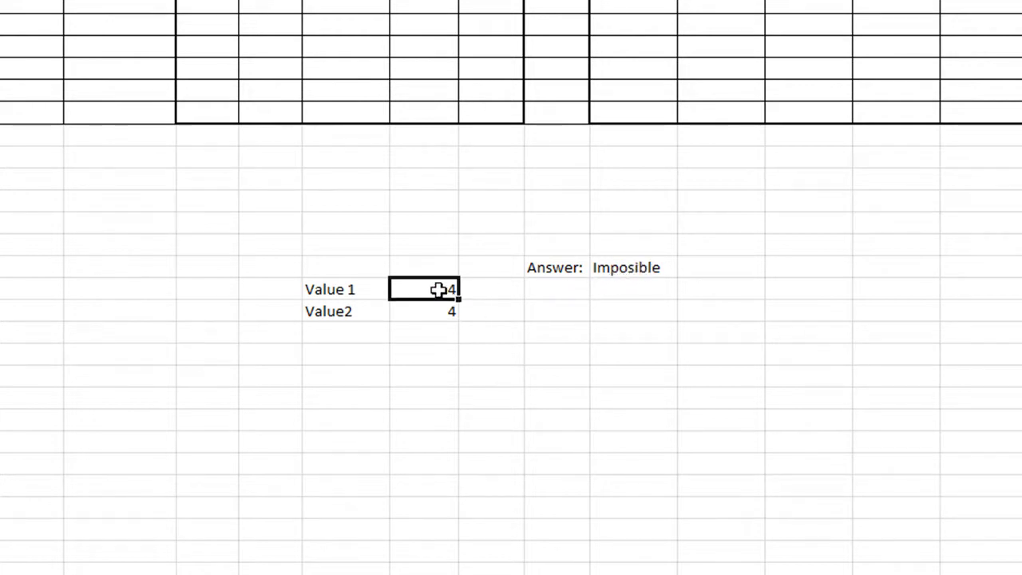
text(5)
key(Return)
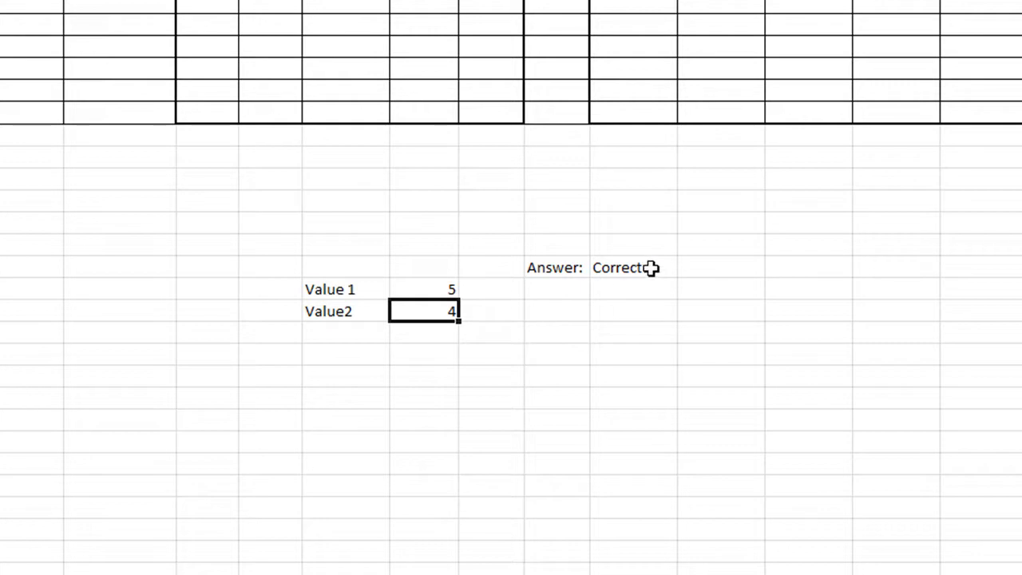
text(5)
click(458, 314)
key(Return)
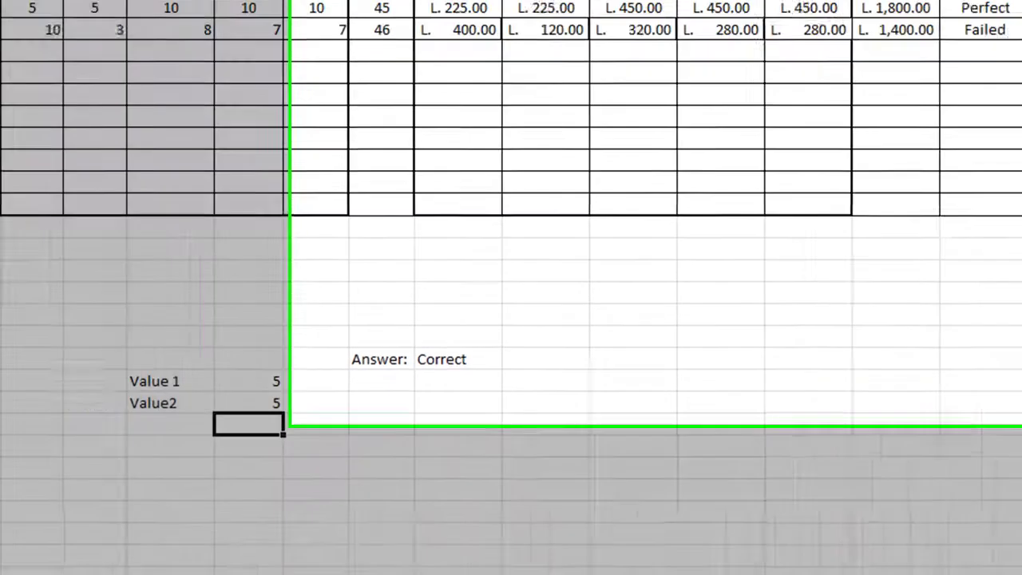
- Enter =SI(O(P6="Perfect",I6>=40),"YES","NO") as the second employee's Hours Completed formula in Q6
click(835, 176)
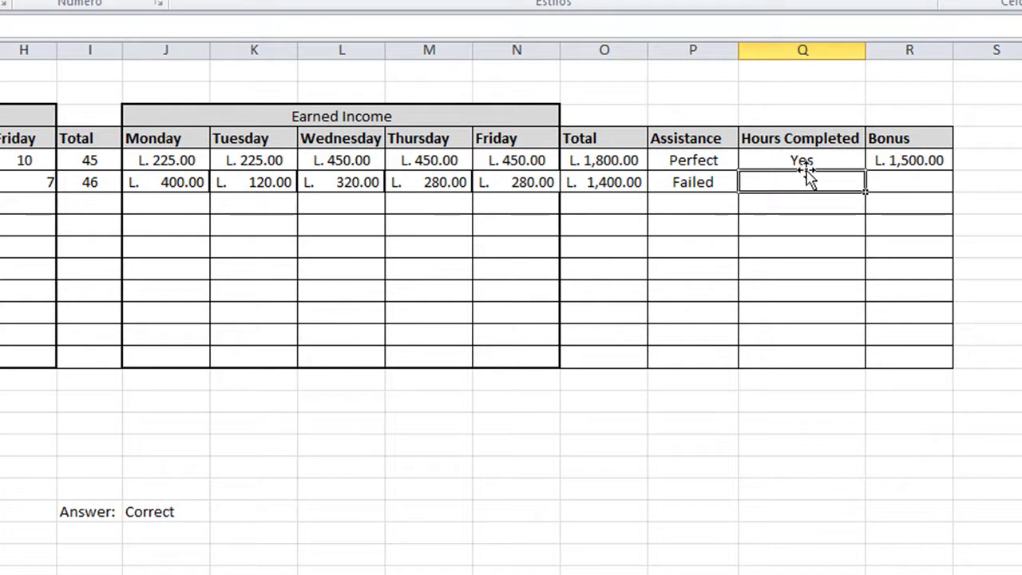
click(812, 157)
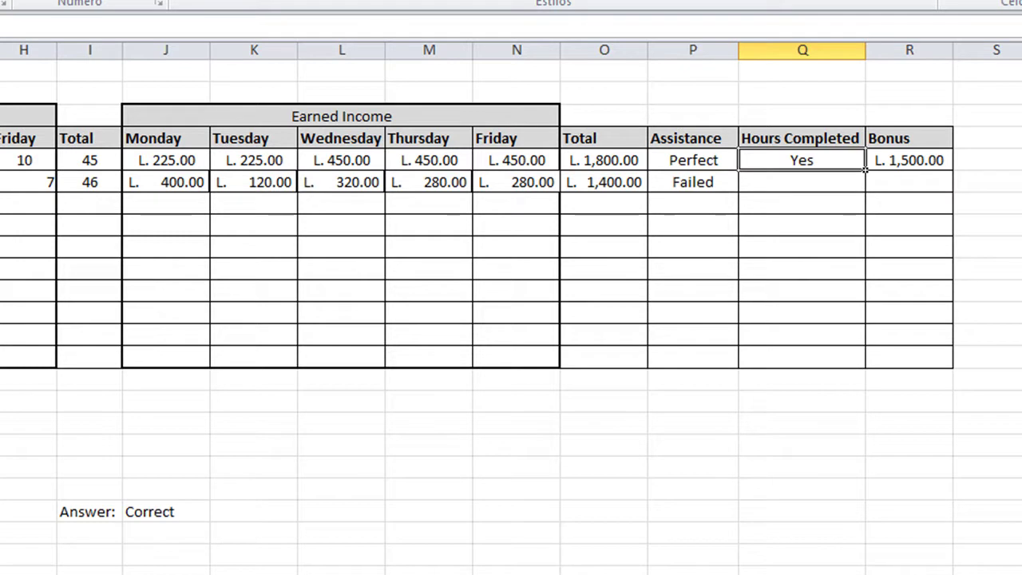
key(Down)
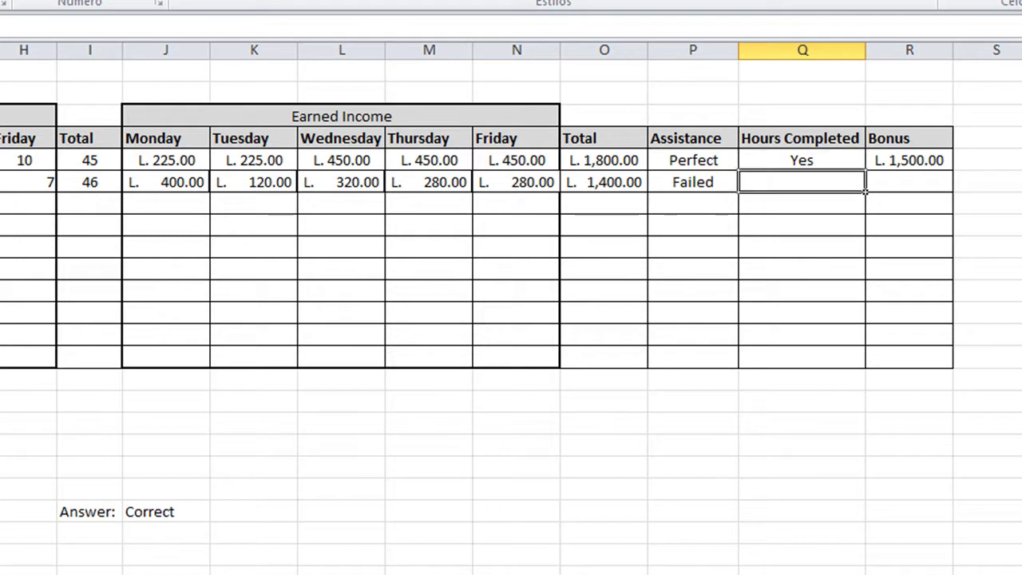
text(=)
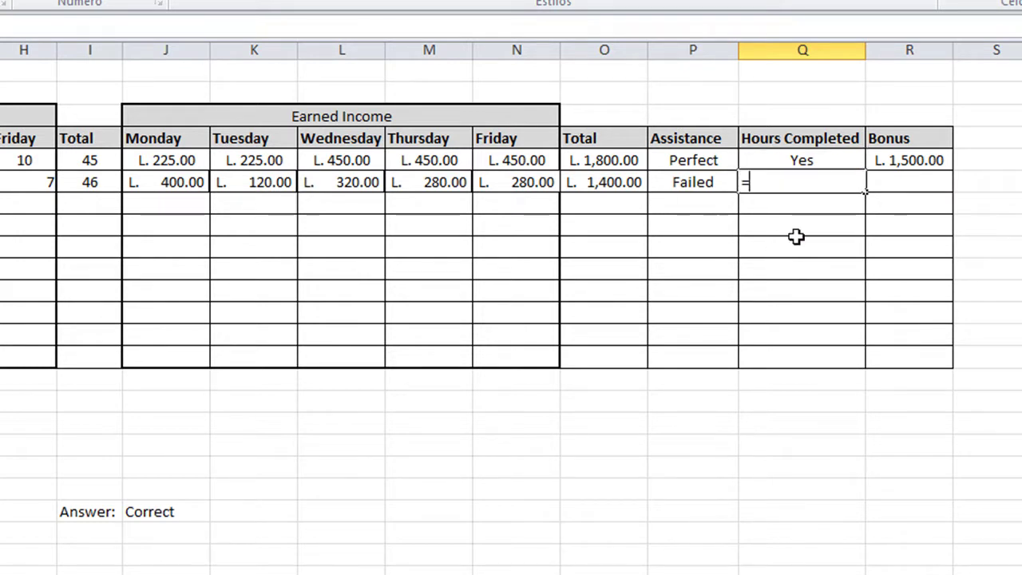
text(si()
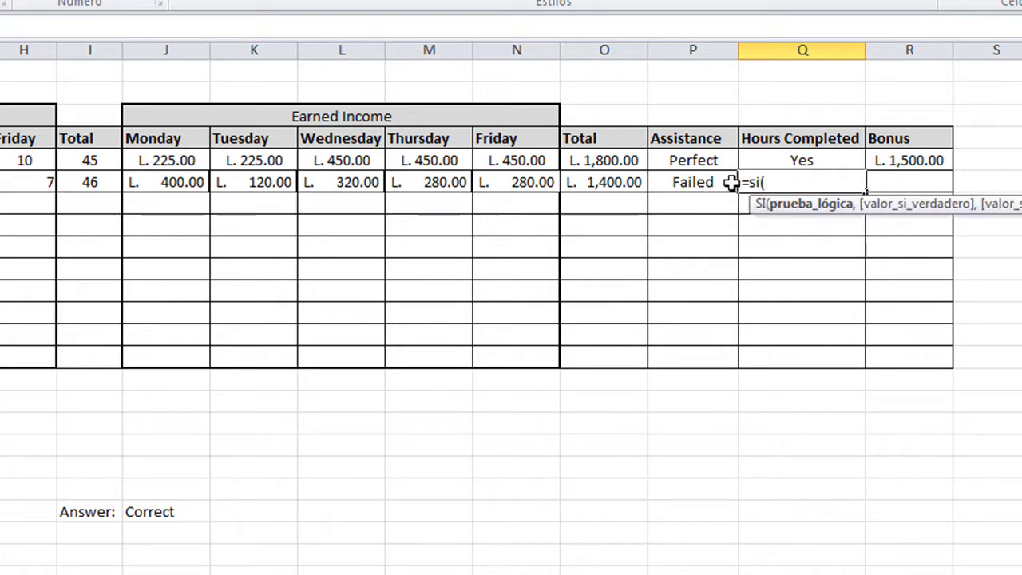
text(o()
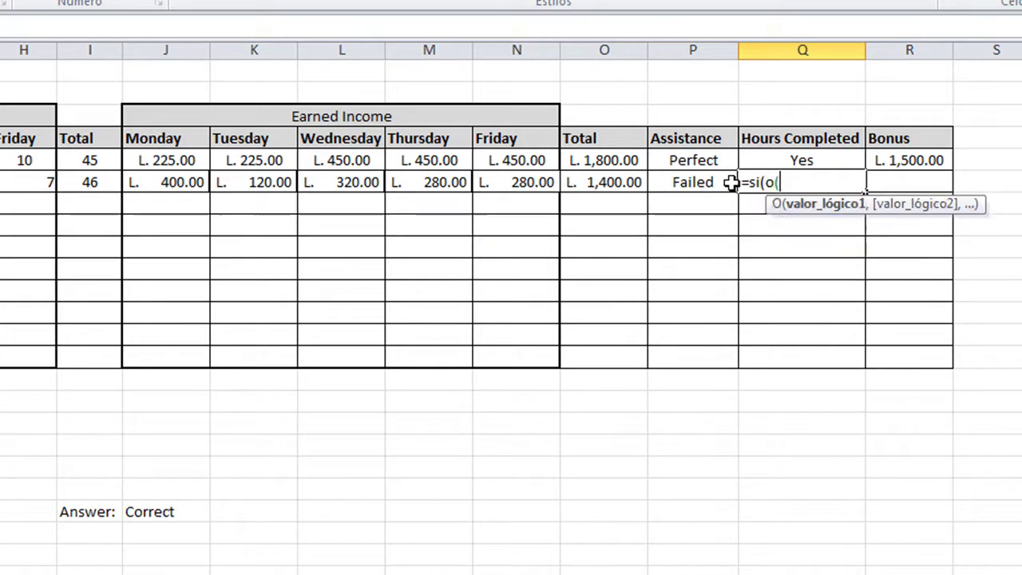
click(700, 188)
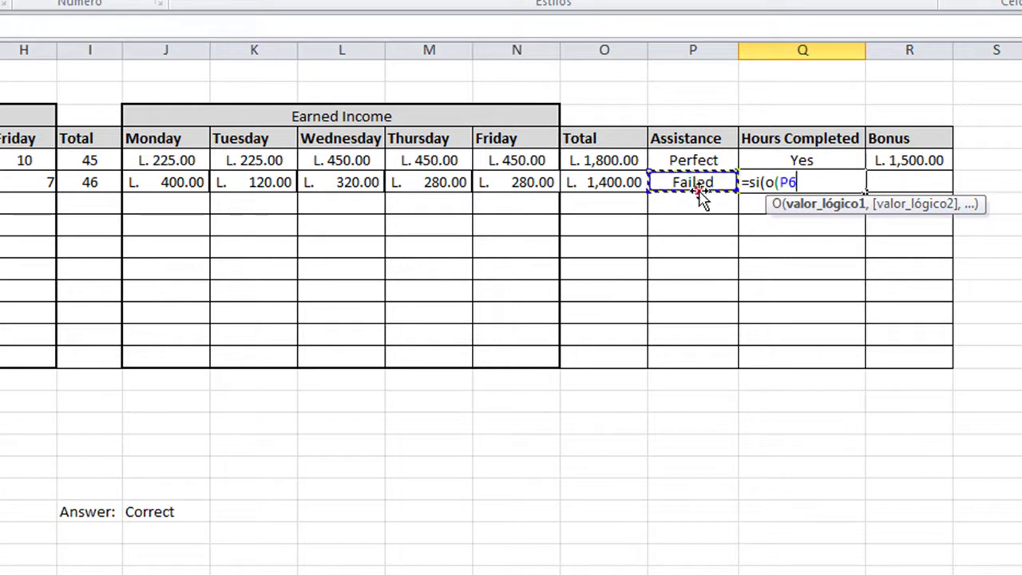
text(="Perfect")
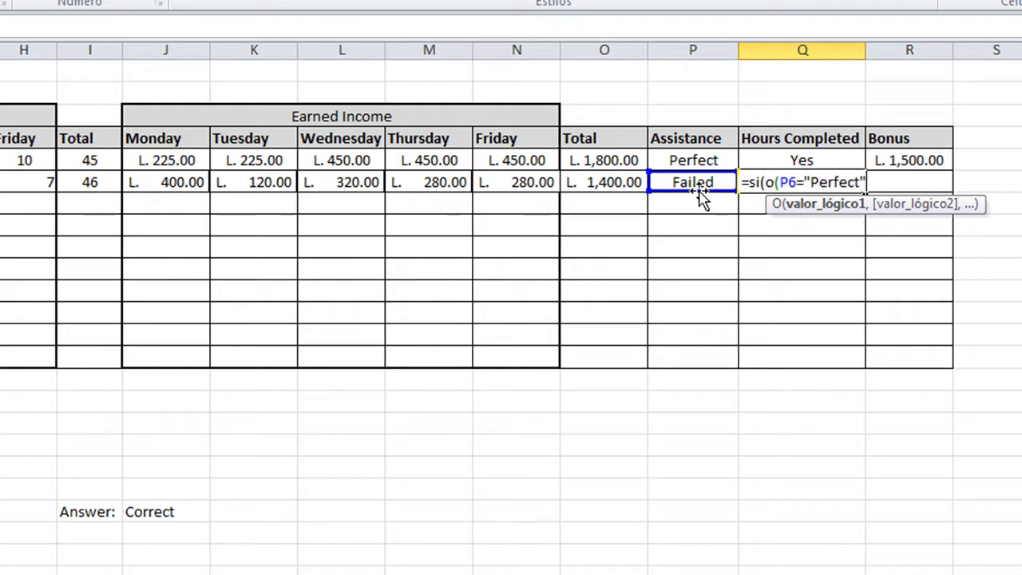
text(,)
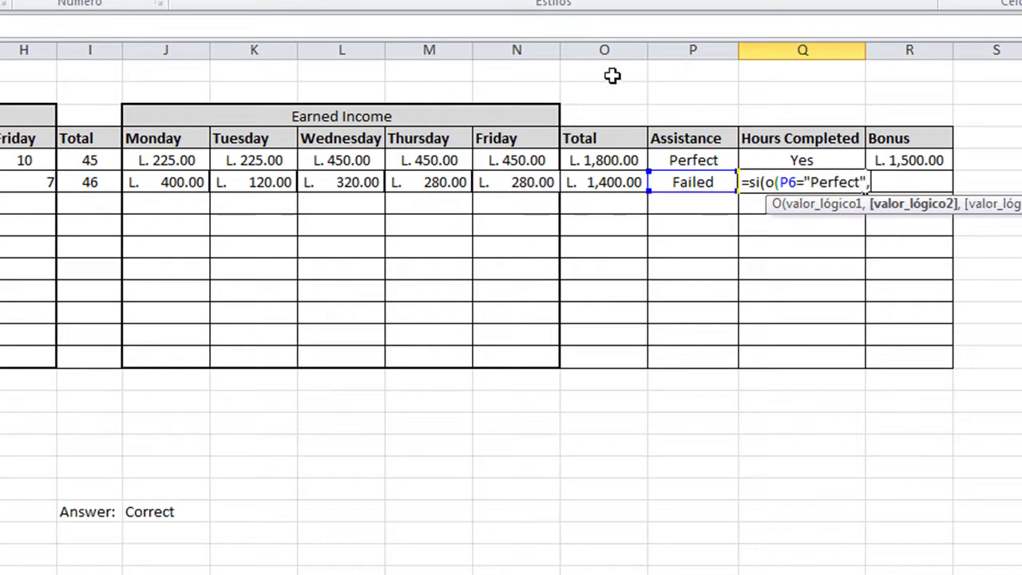
click(93, 185)
text(>)
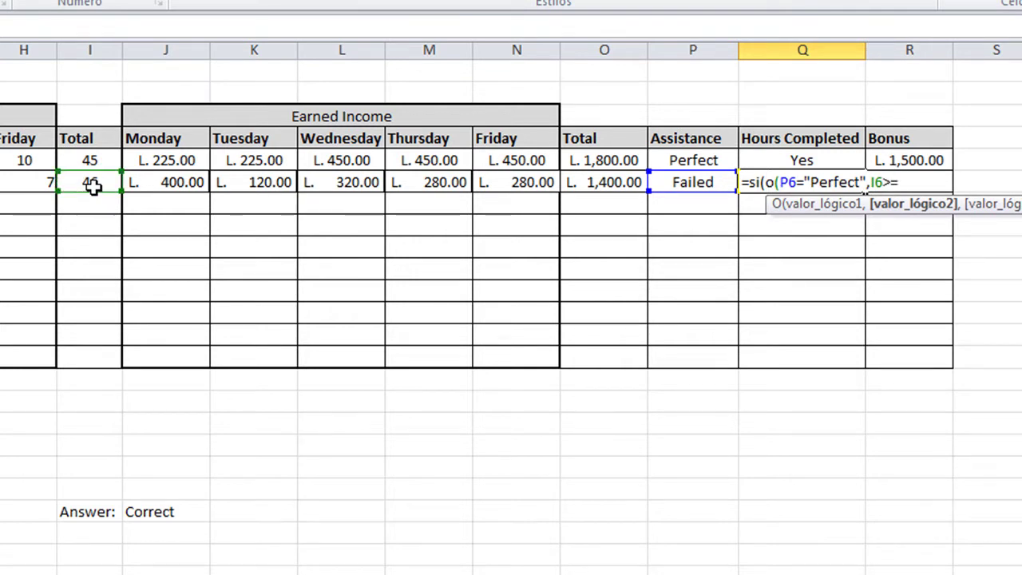
text(=40),)
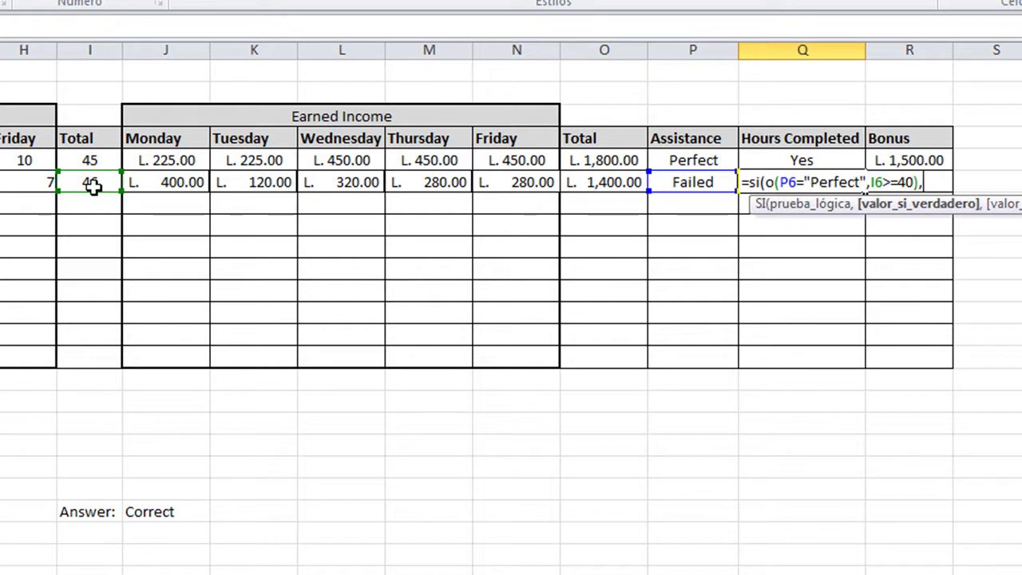
text(2YES","NO"))
key(Return)
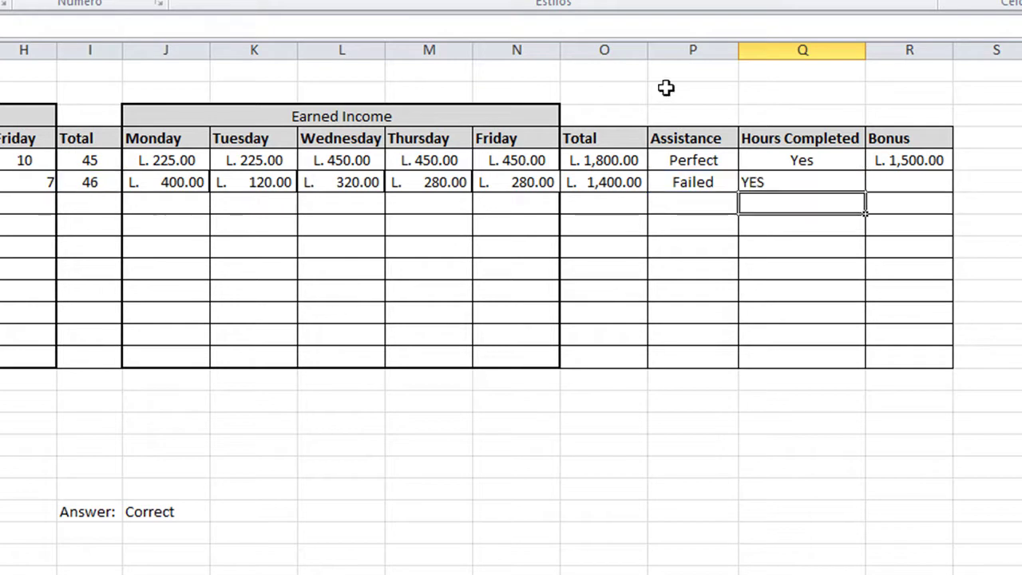
- Center the Hours Completed result in Q6
click(799, 180)
key(Escape)
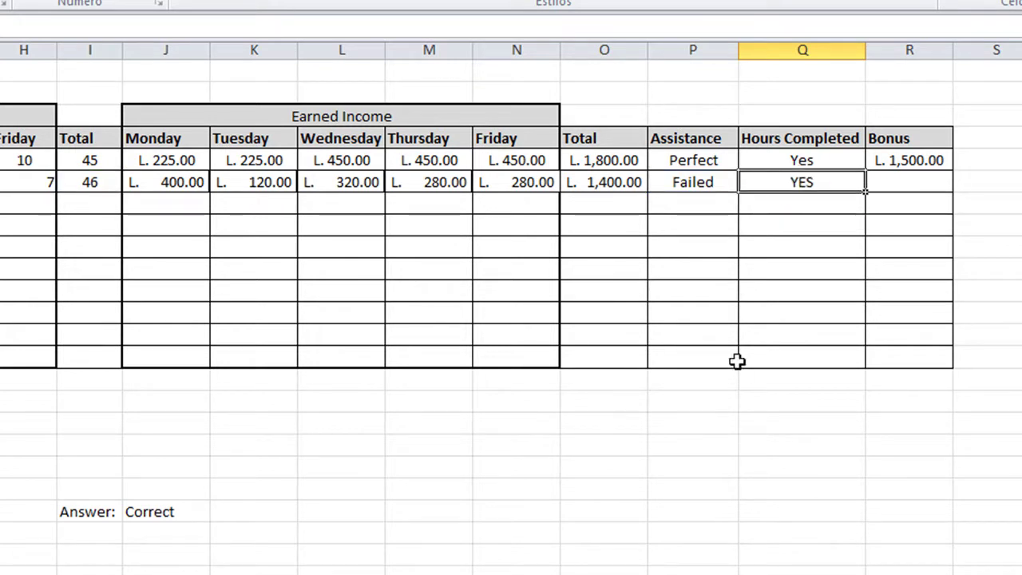
click(746, 292)
click(820, 185)
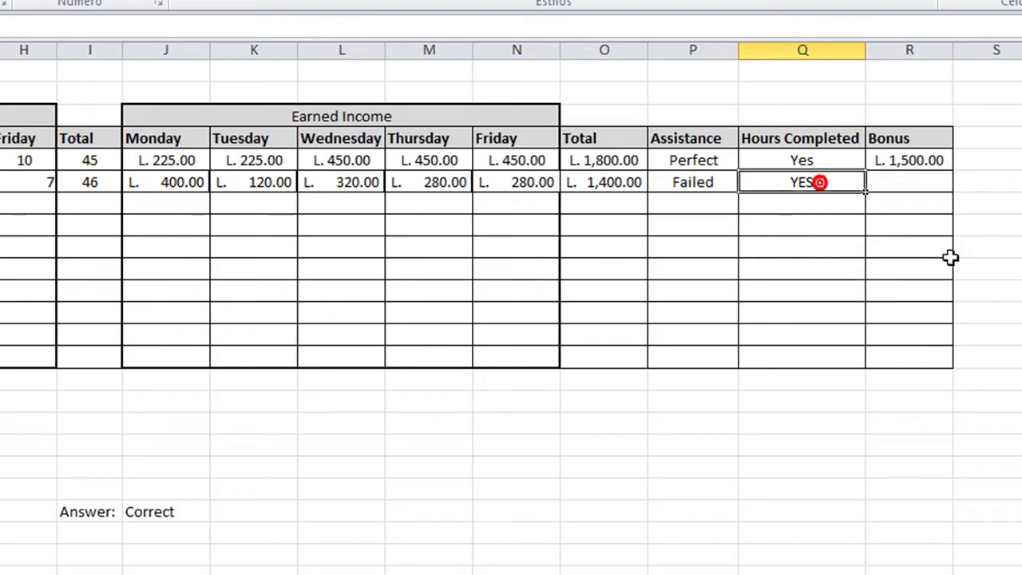
- Test the Hours Completed formula by setting the second employee's Wednesday hours in F6 to 4, then to 1
click(689, 185)
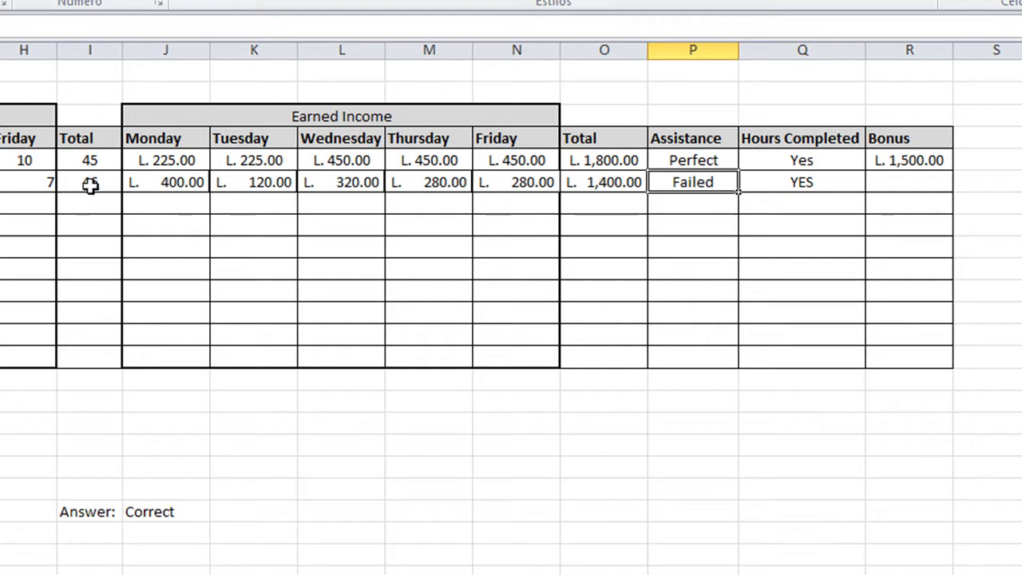
click(798, 184)
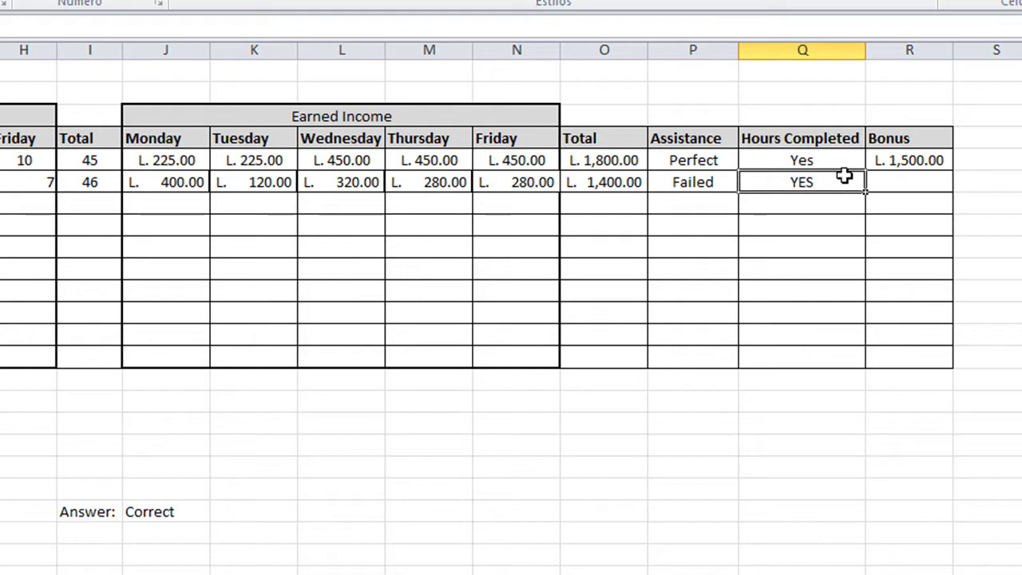
click(2, 182)
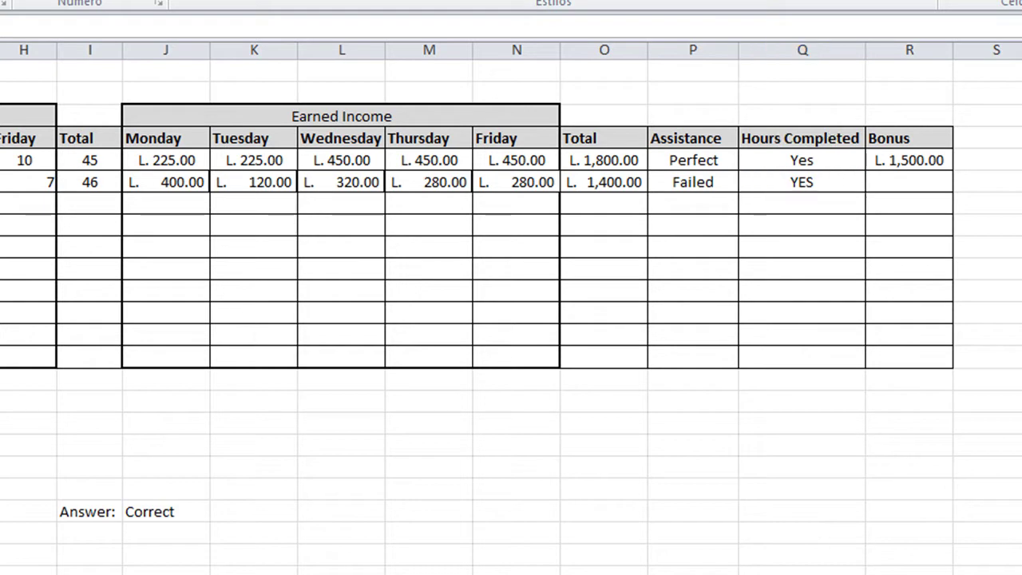
click(16, 224)
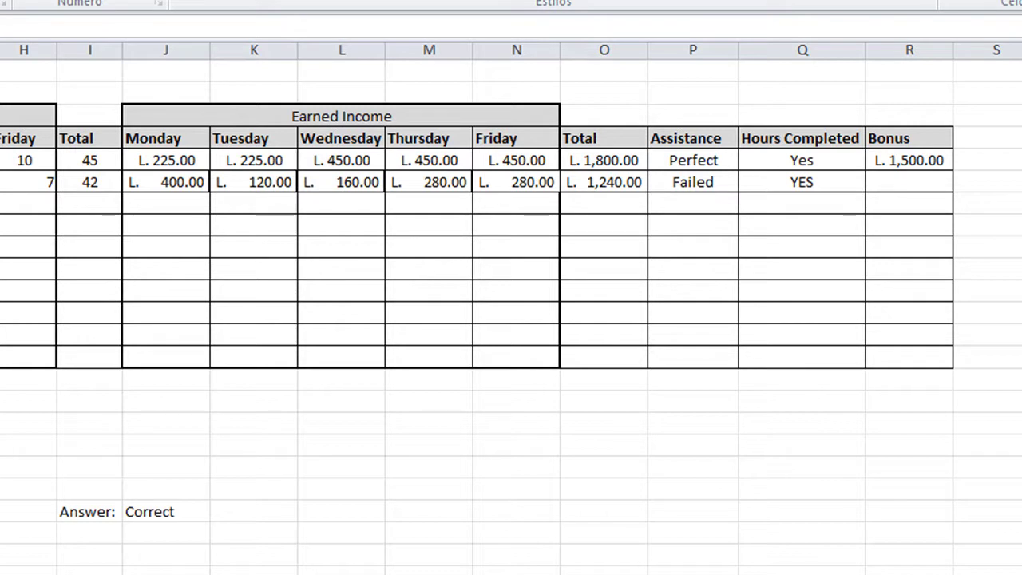
key(Return)
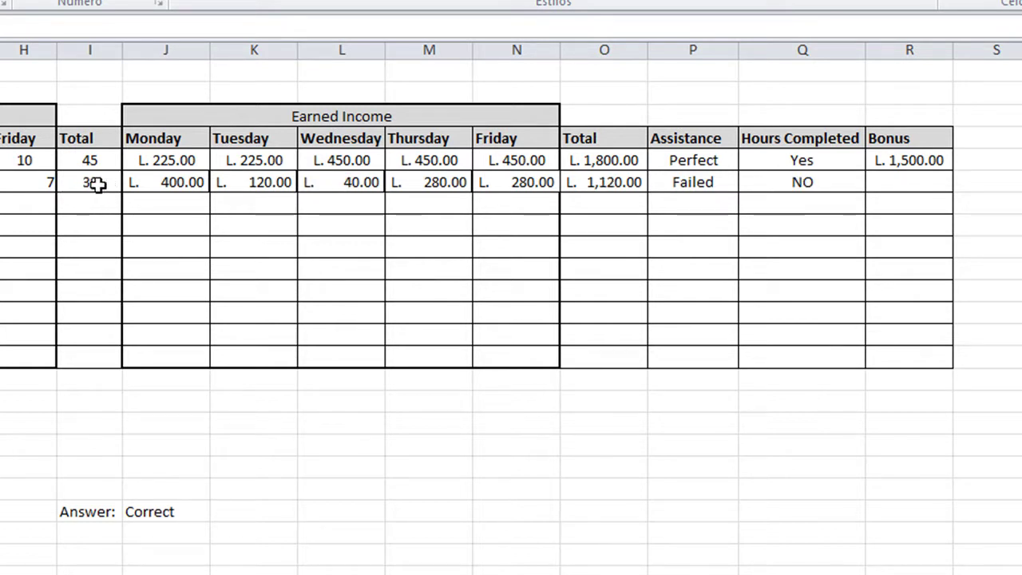
click(782, 184)
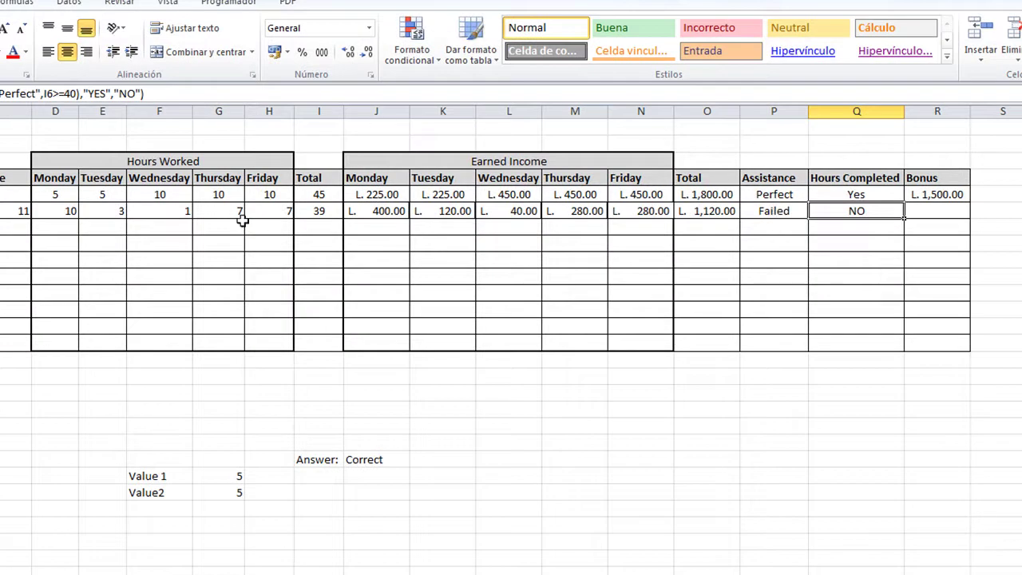
- Set the second employee's hours worked to 4 for every day from Monday to Friday in D6:H6
click(187, 214)
text(4)
click(215, 212)
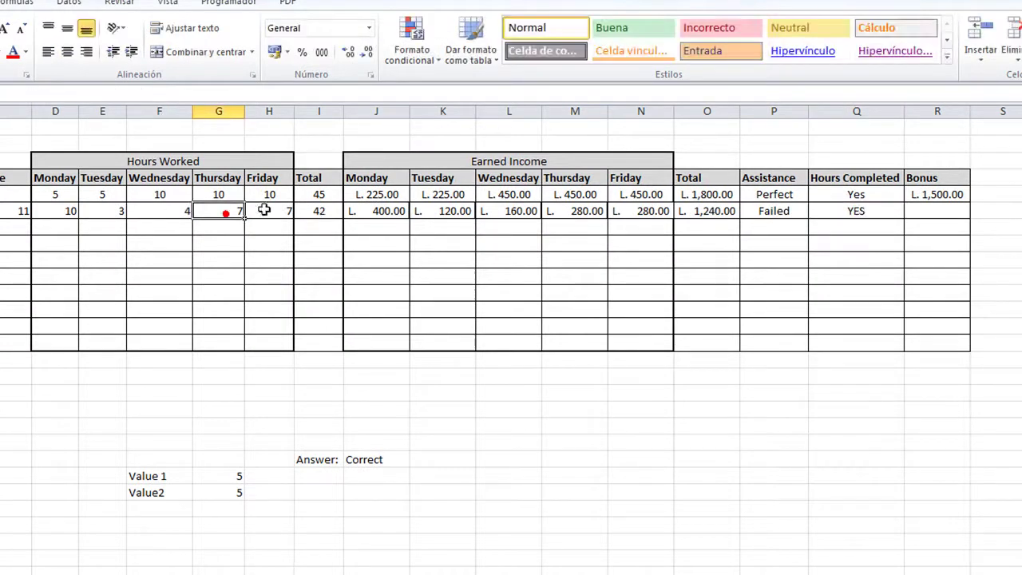
text(4)
click(269, 211)
text(4)
click(68, 212)
text(4)
click(136, 225)
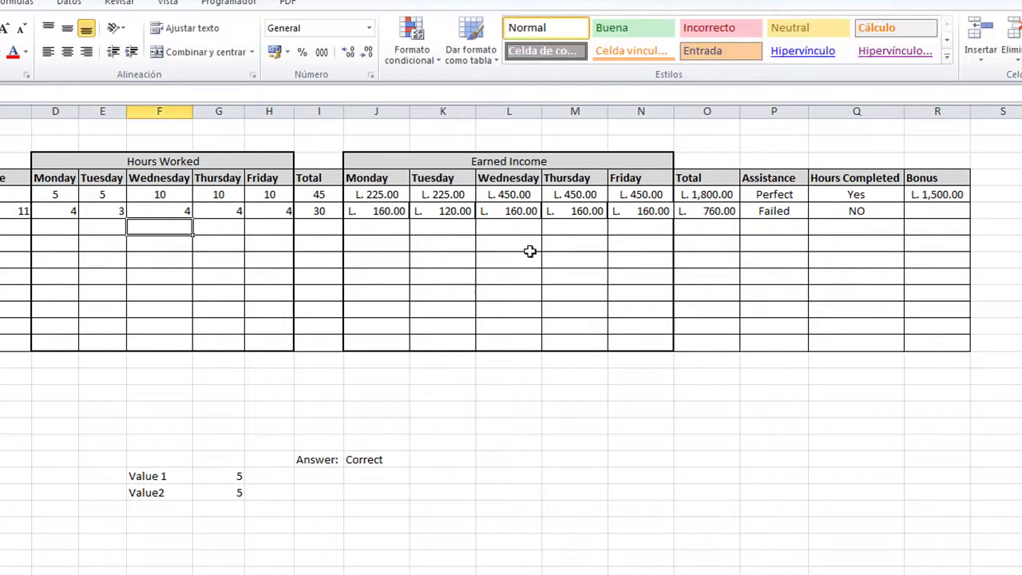
click(119, 213)
text(4)
click(137, 243)
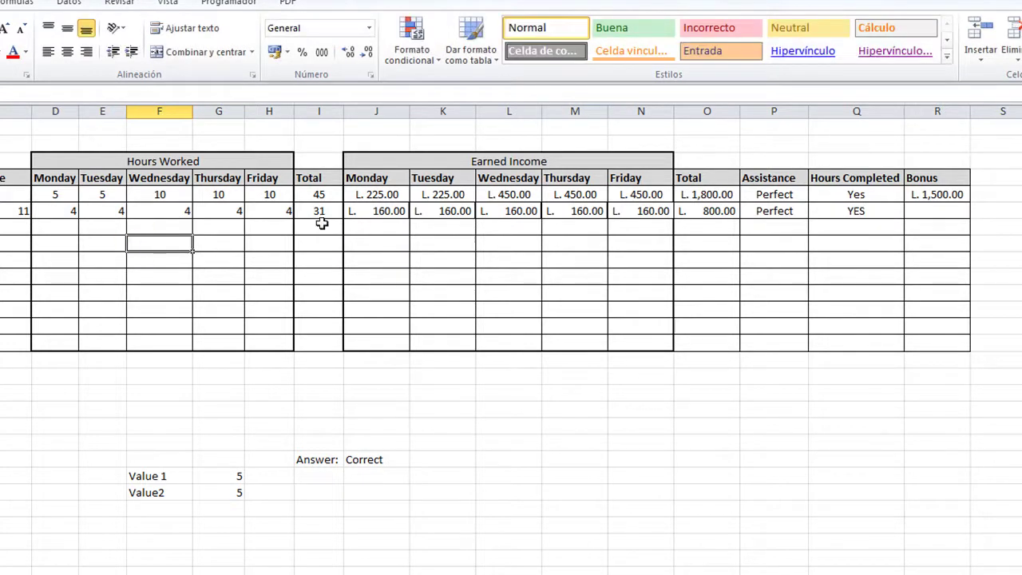
- Compare the Total, Assistance and Hours Completed cells in row 6 and review the SI formulas in P6 and Q6
click(774, 211)
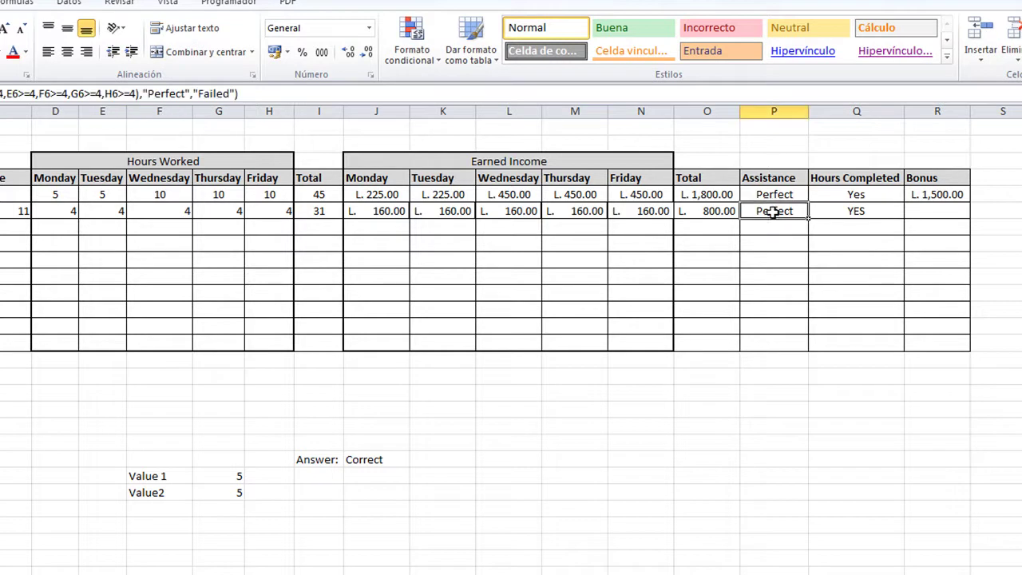
click(320, 212)
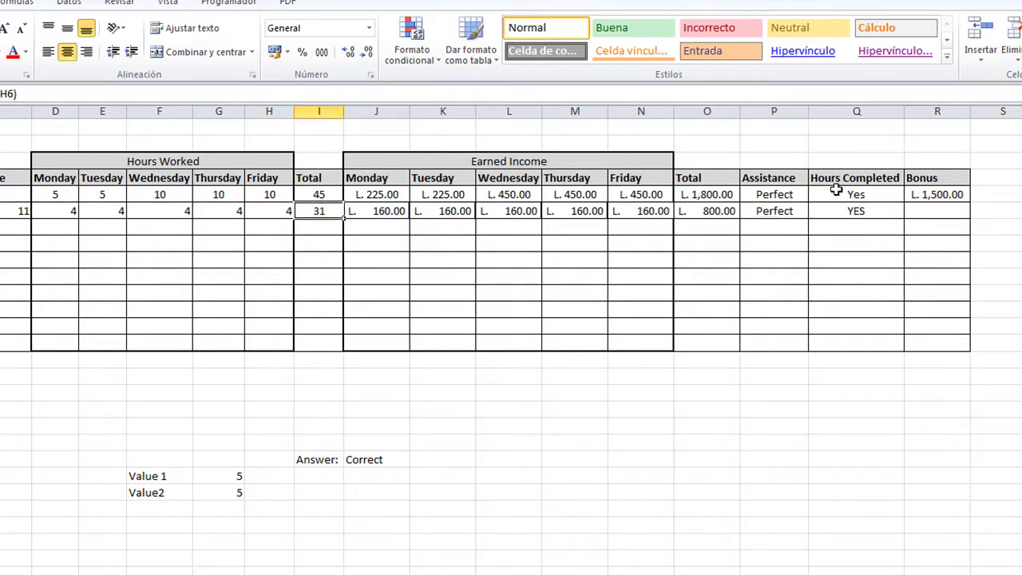
click(853, 212)
click(770, 212)
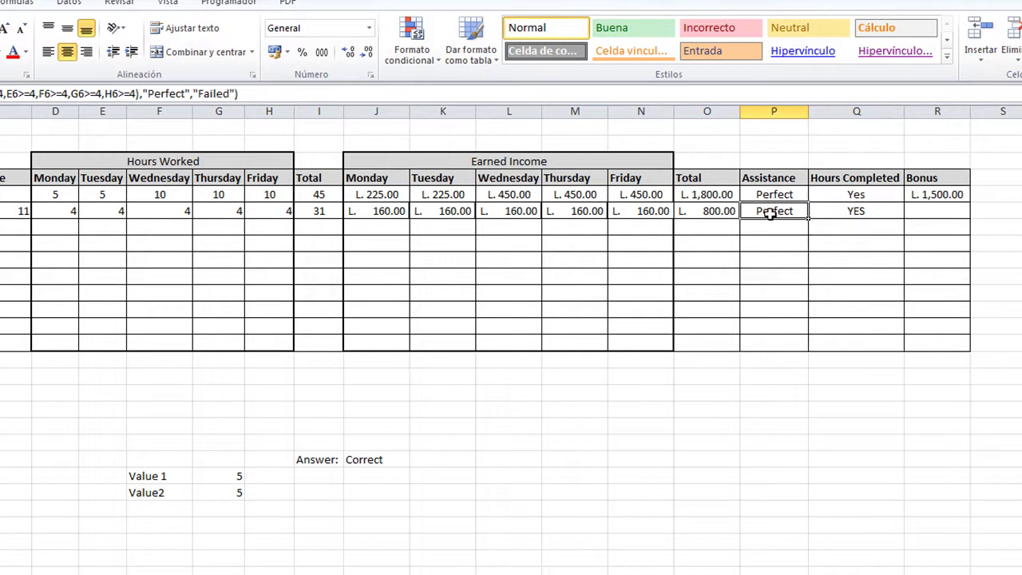
click(839, 208)
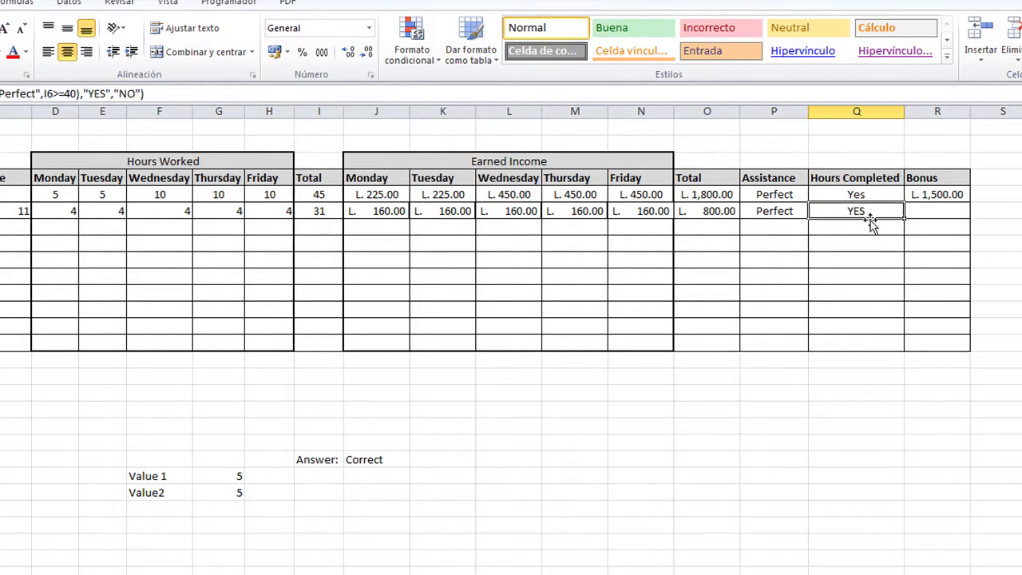
click(789, 212)
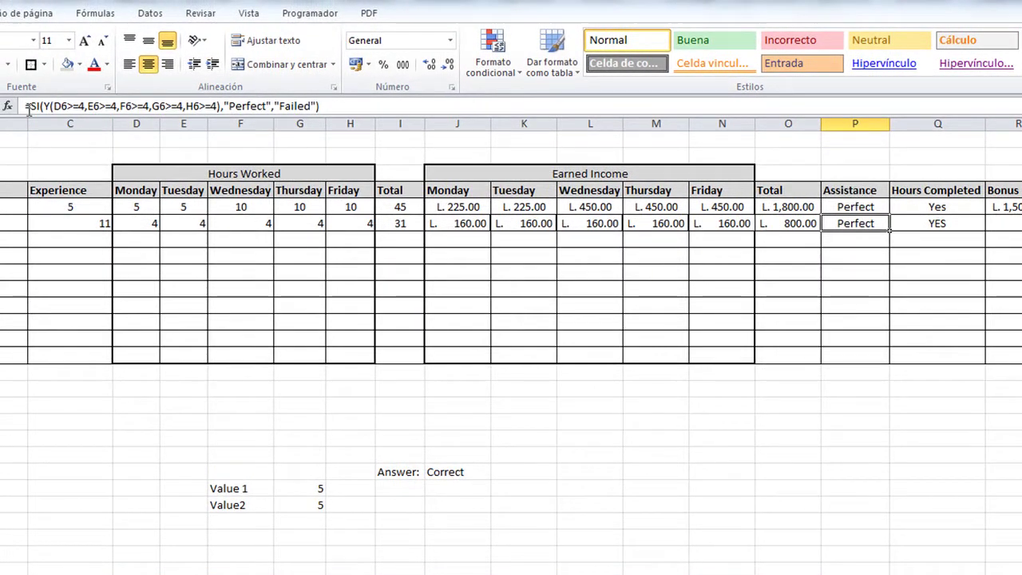
click(922, 229)
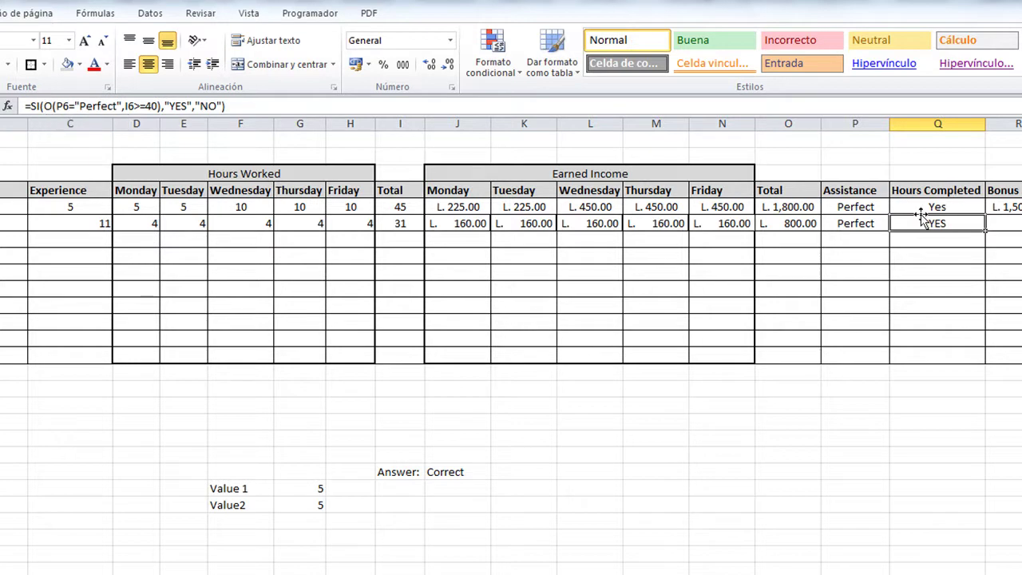
- Review the first employee's Bonus formula in R5 as the model for the second employee's bonus
key(Right)
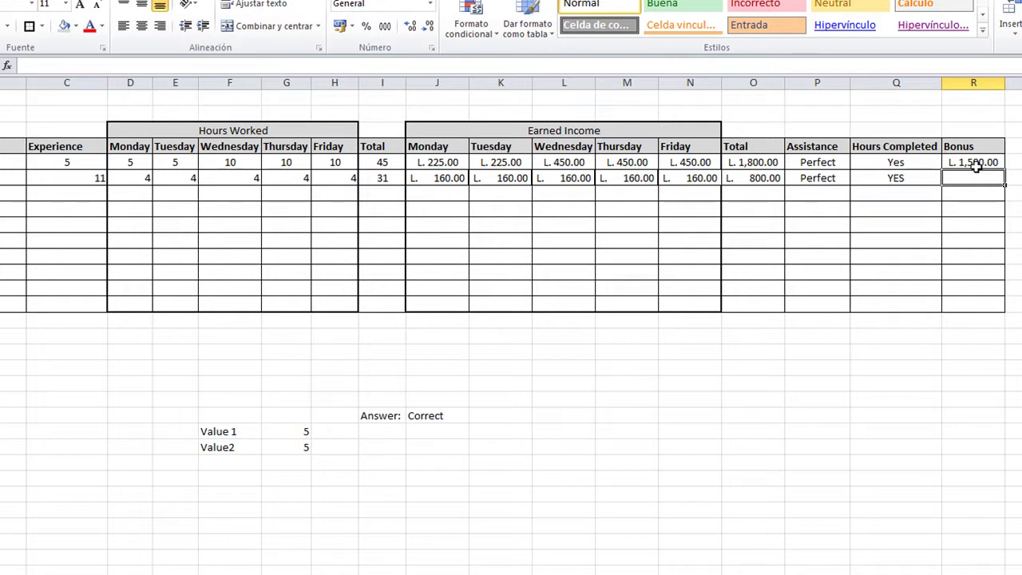
click(975, 165)
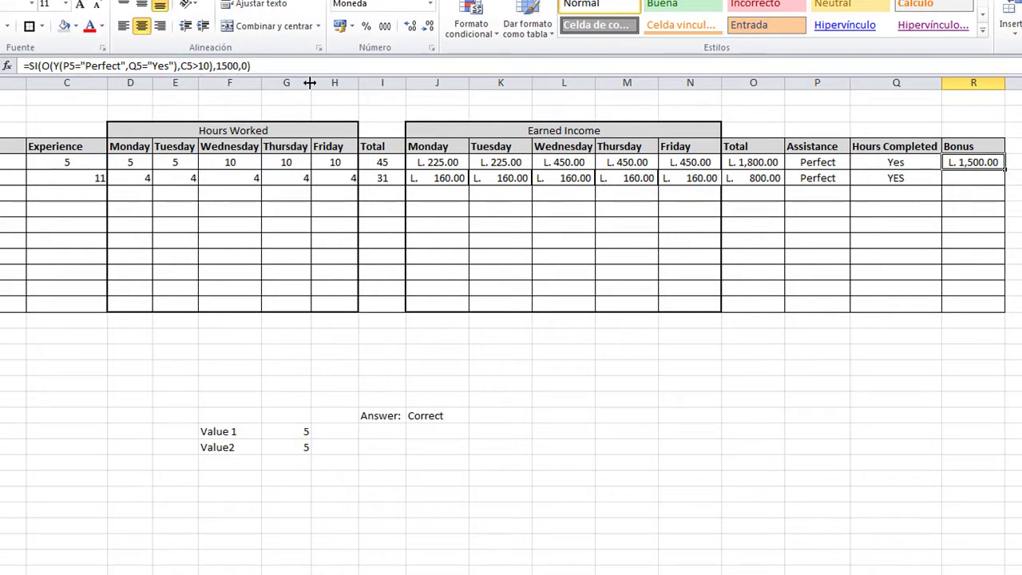
key(Return)
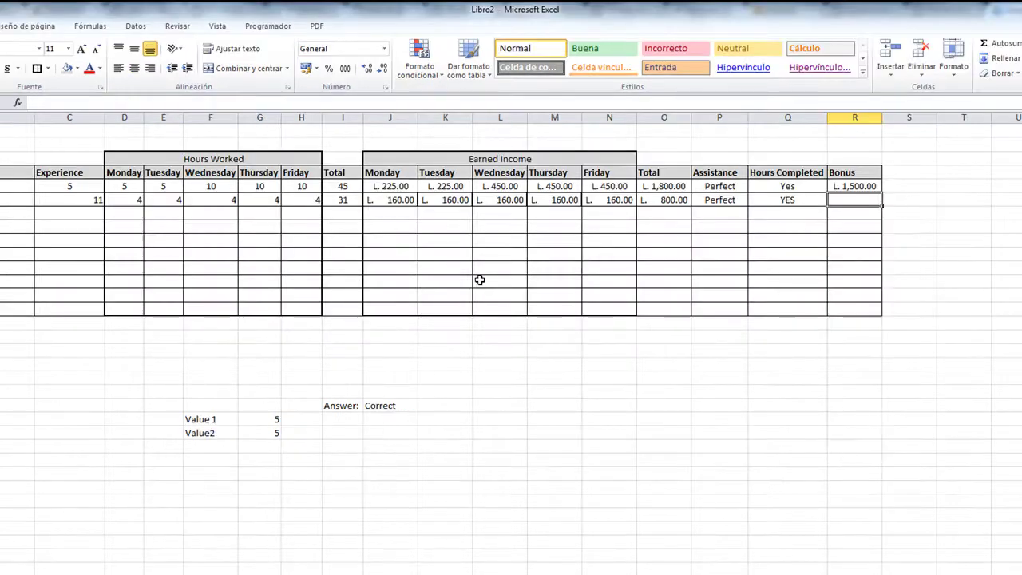
- Begin the Bonus formula in R6 with SI and O, nesting a Y test for P6="Perfect" and Q6="Yes"
text(=)
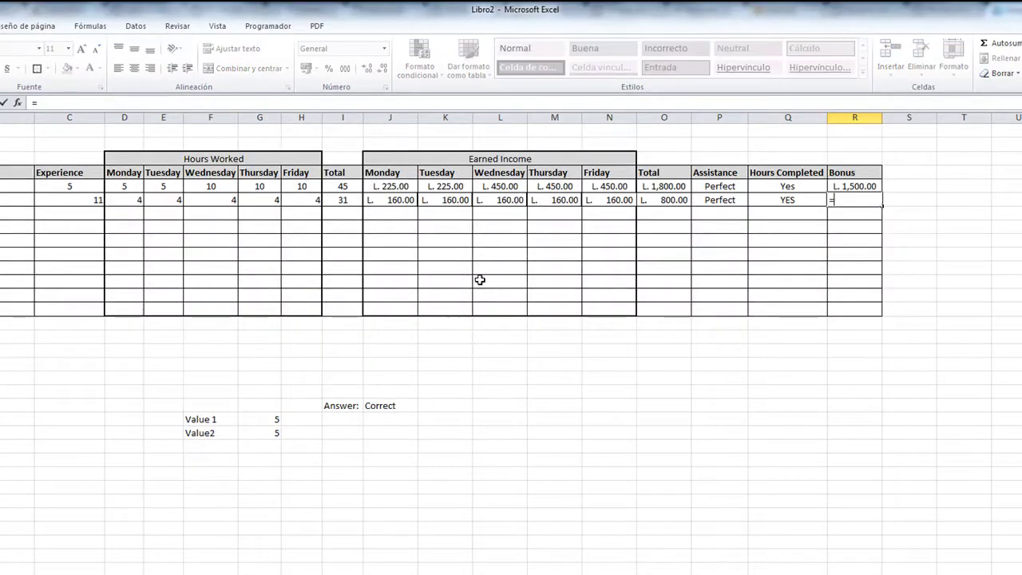
text(si()
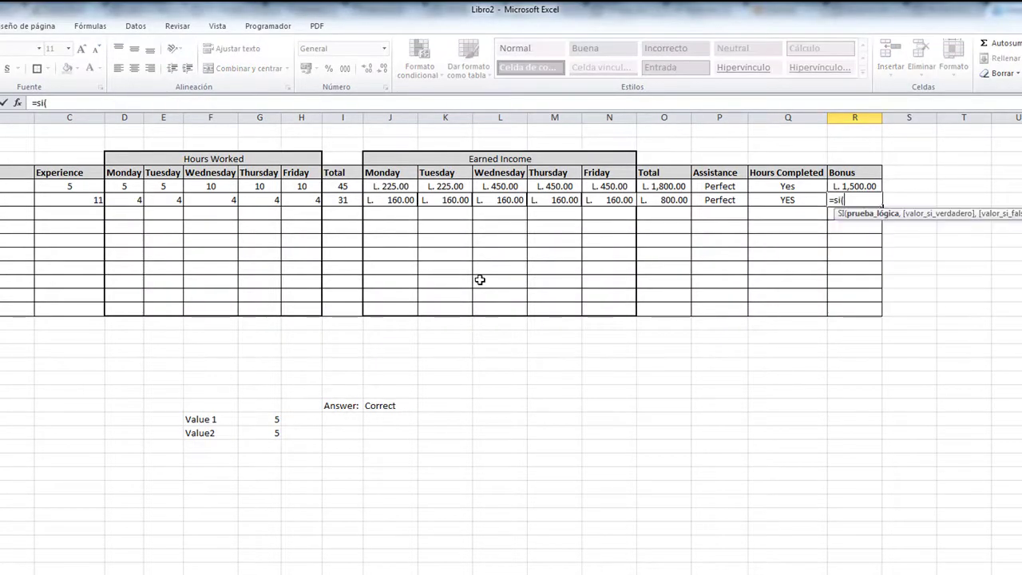
text(o)
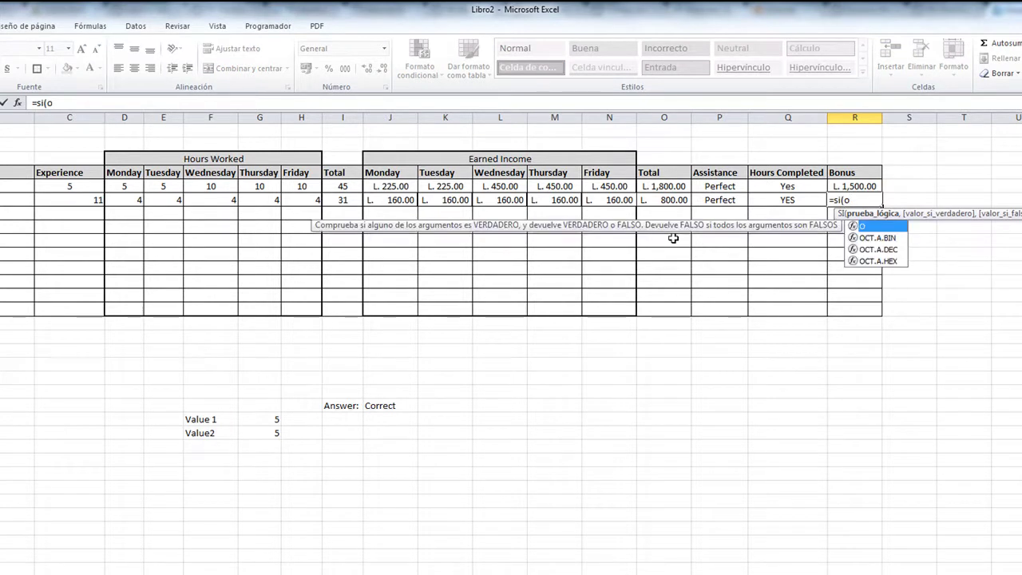
text(()
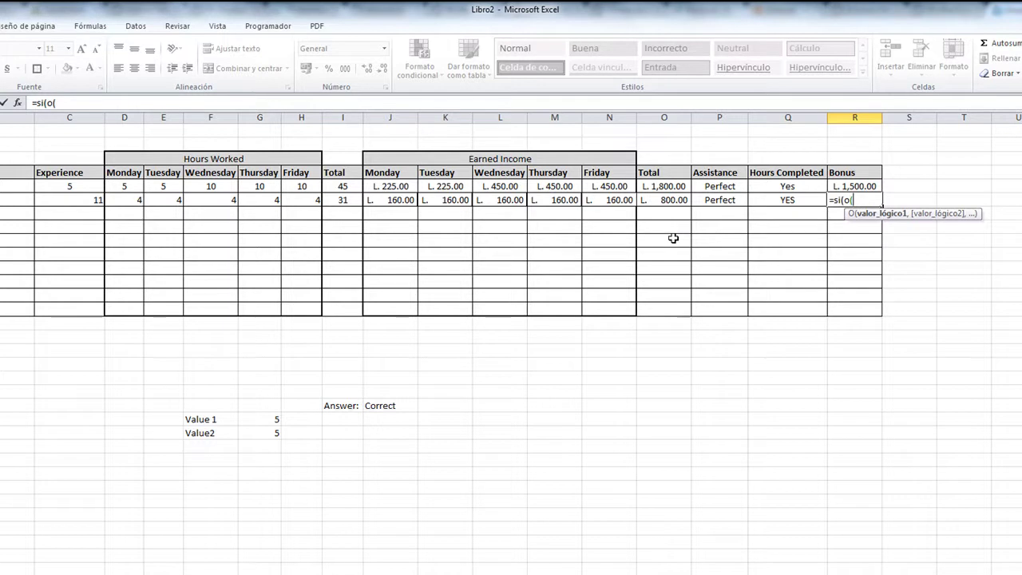
text(y()
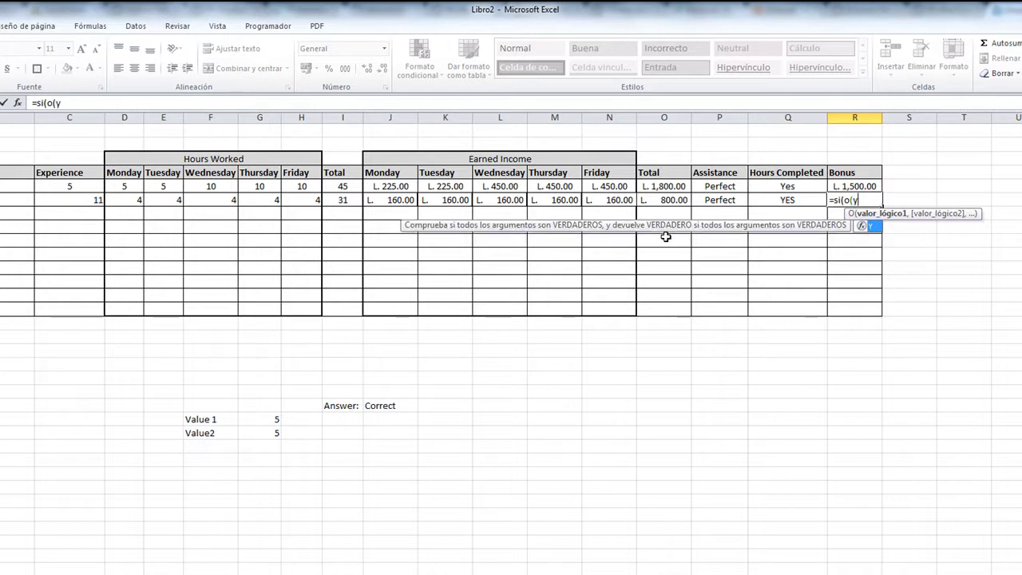
click(720, 199)
text(=)
text("Perfect",)
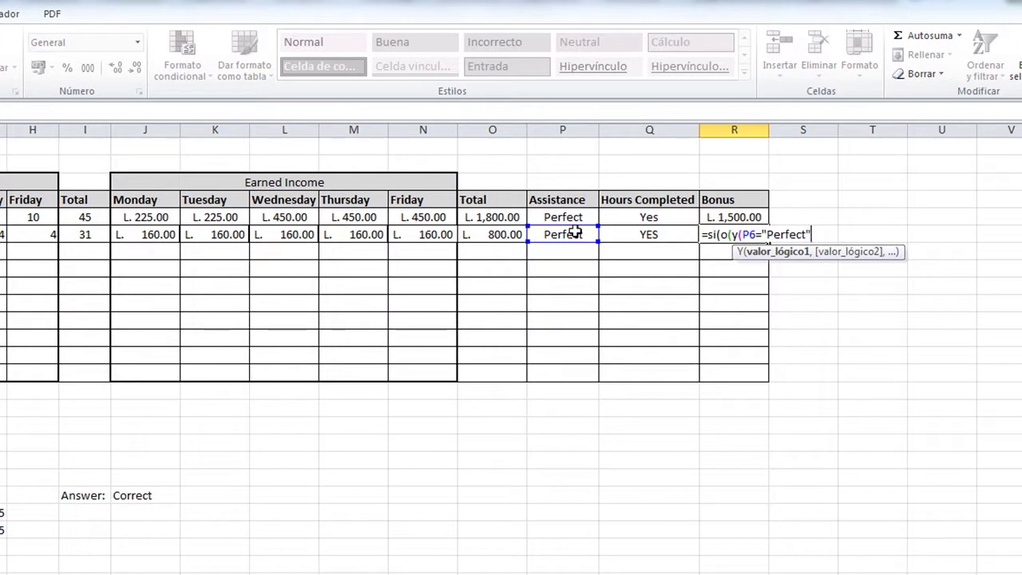
click(632, 235)
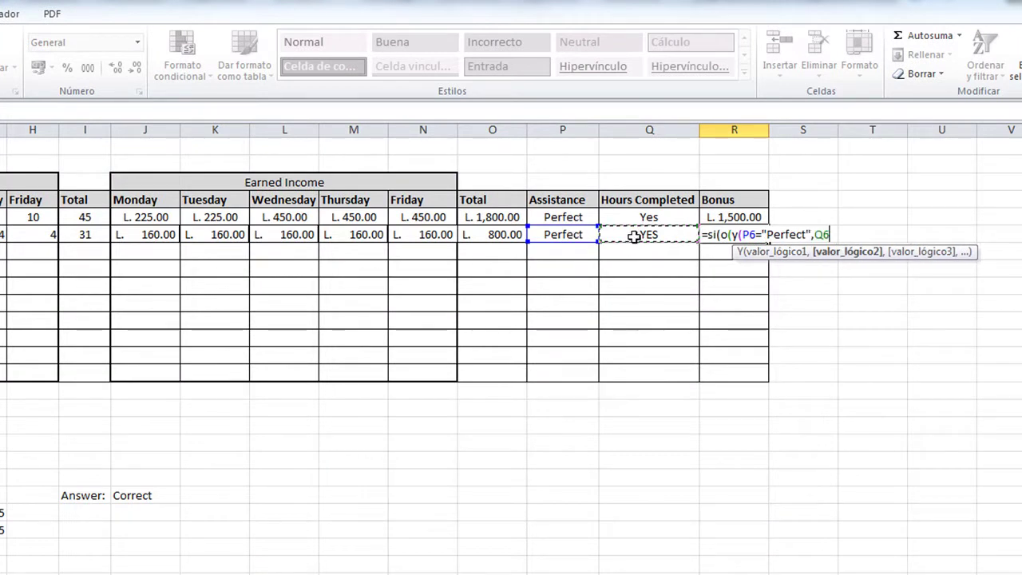
text(="Yes)
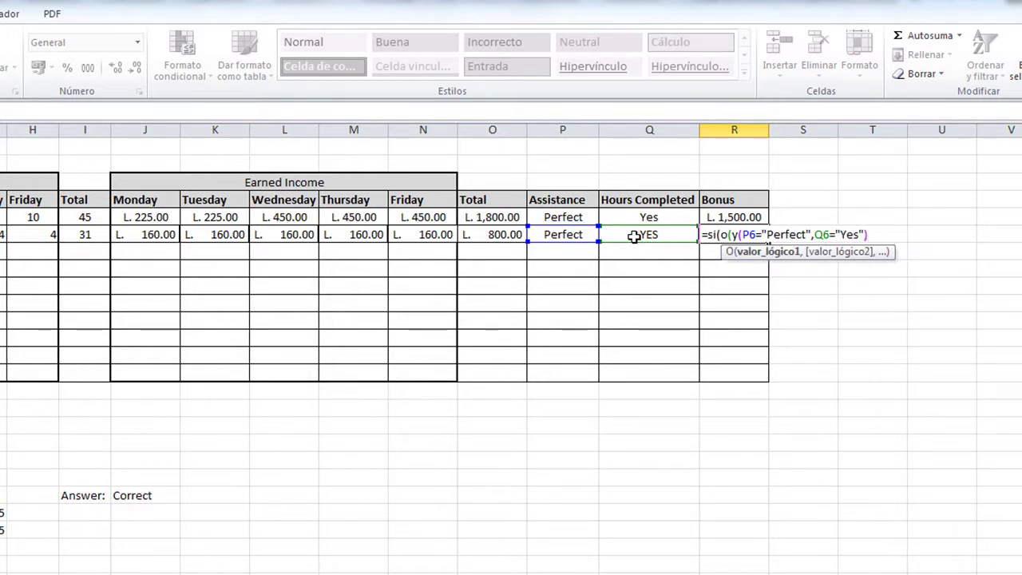
- Complete the R6 formula with C6>10 as the second O condition, returning 1500 if true and 0 if false
text(,)
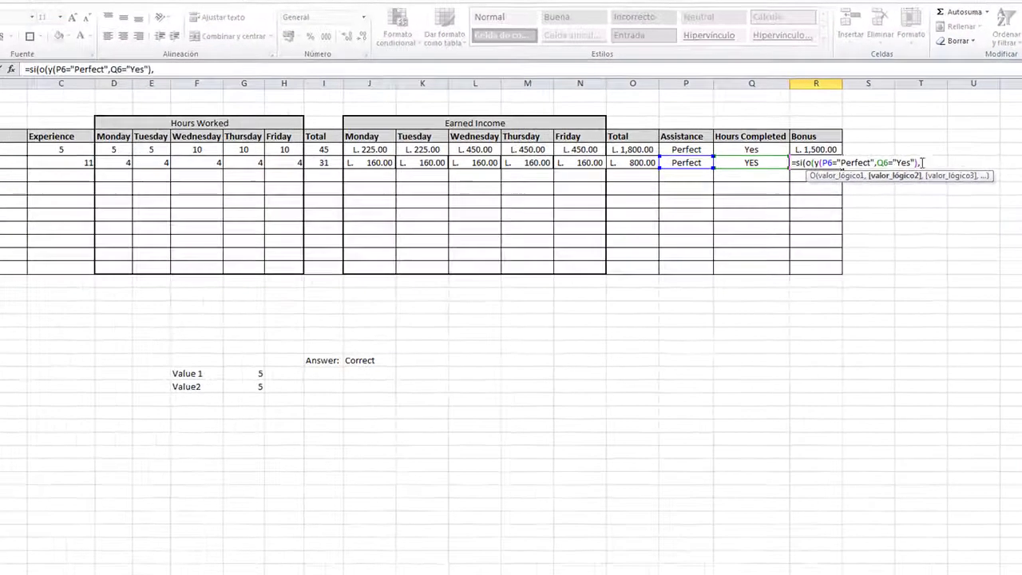
click(70, 165)
text(>10)
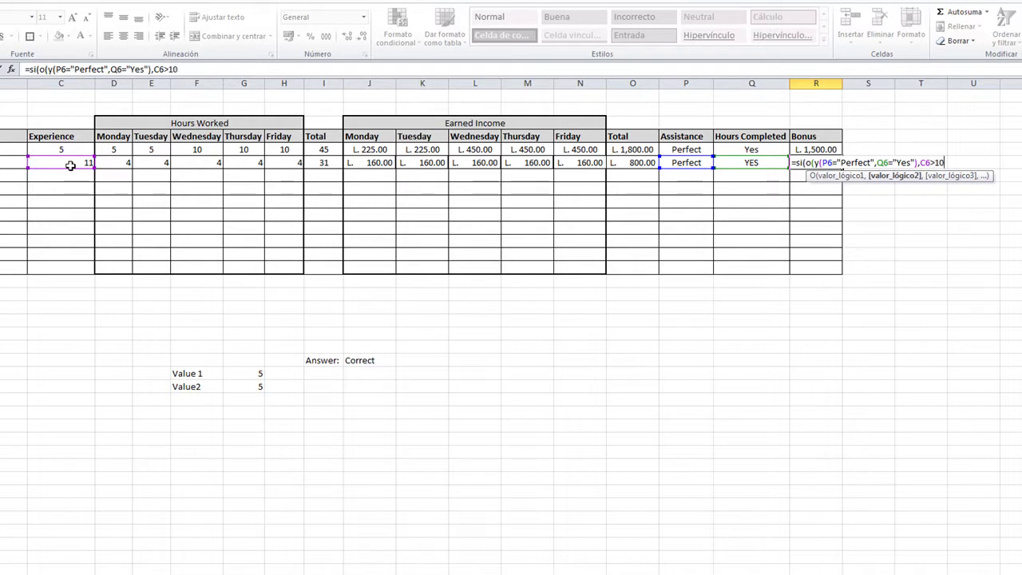
text(),)
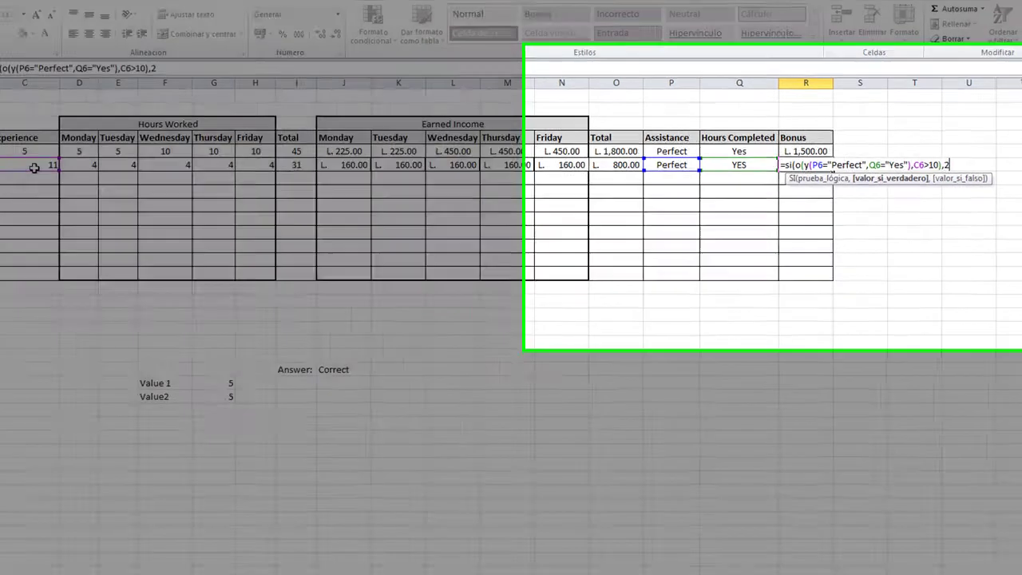
text(155)
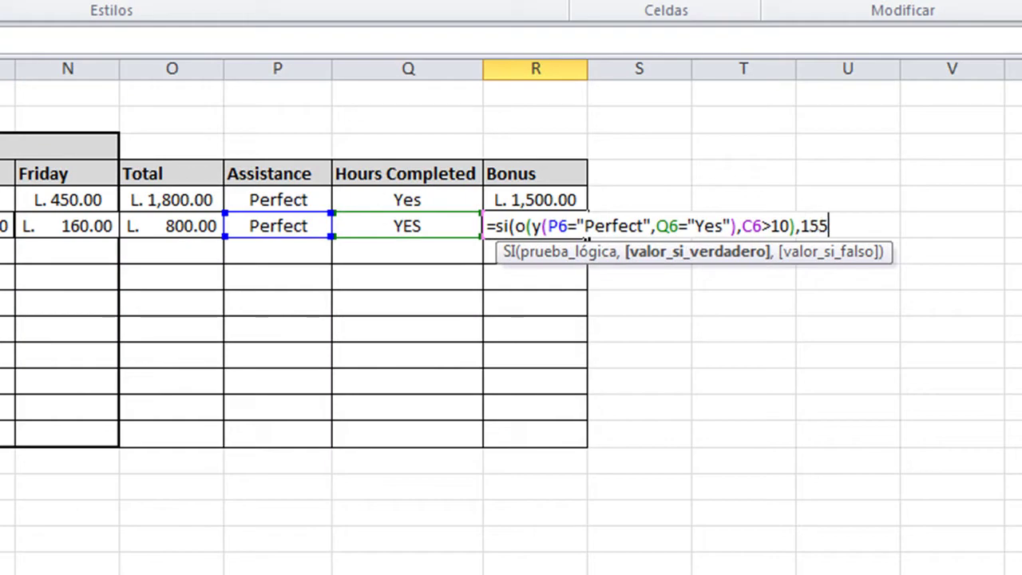
key(BackSpace)
text(00,)
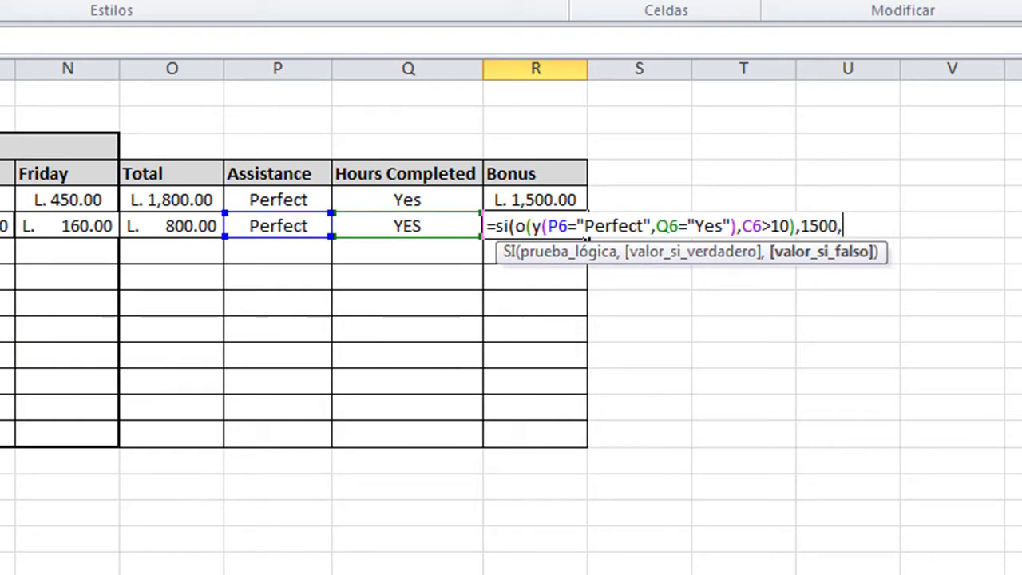
text(0))
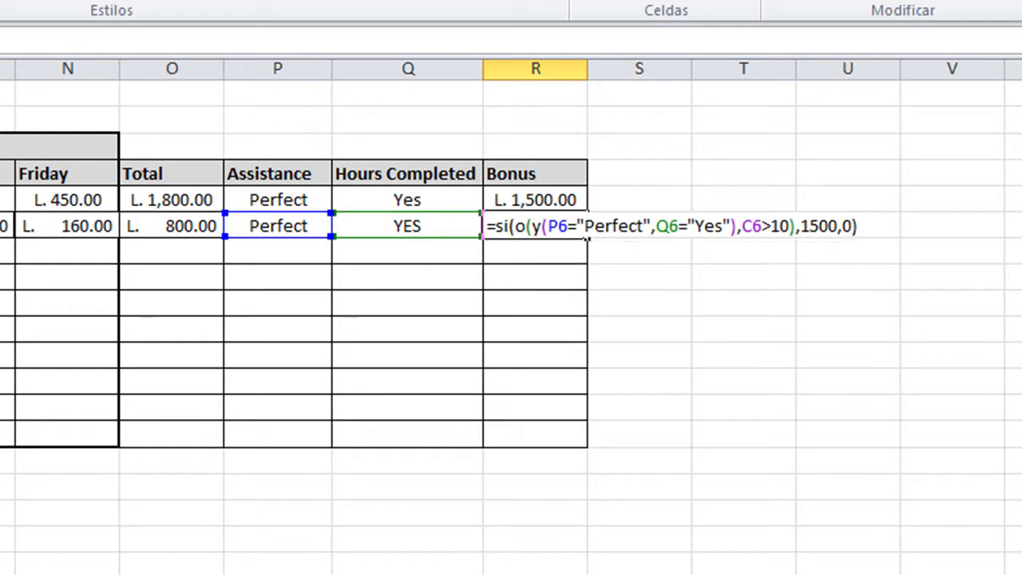
- Examine the nested Y function and the C6>10 condition as the O arguments, and enter the Bonus formula in R6
click(722, 226)
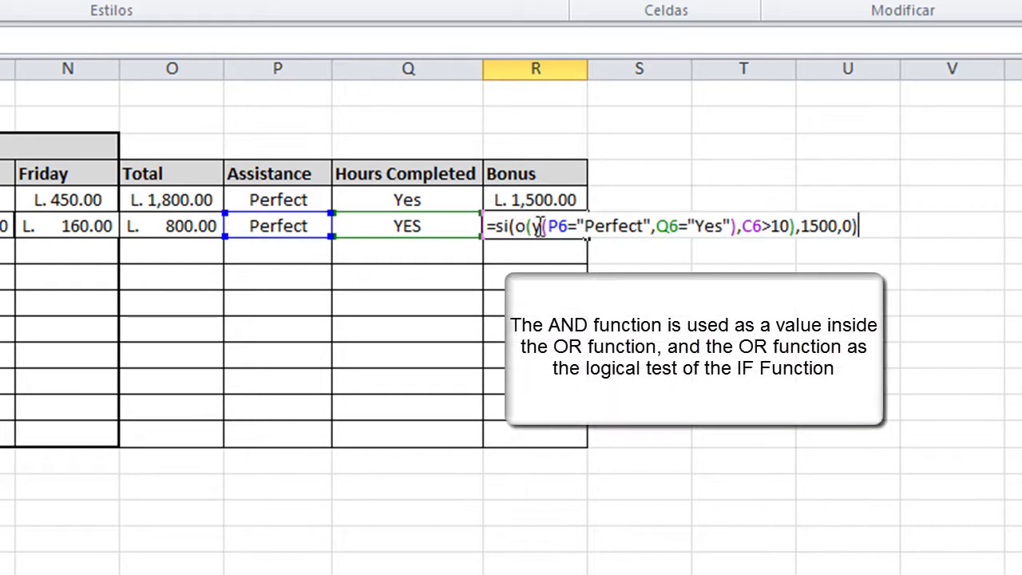
drag(533, 225, 738, 226)
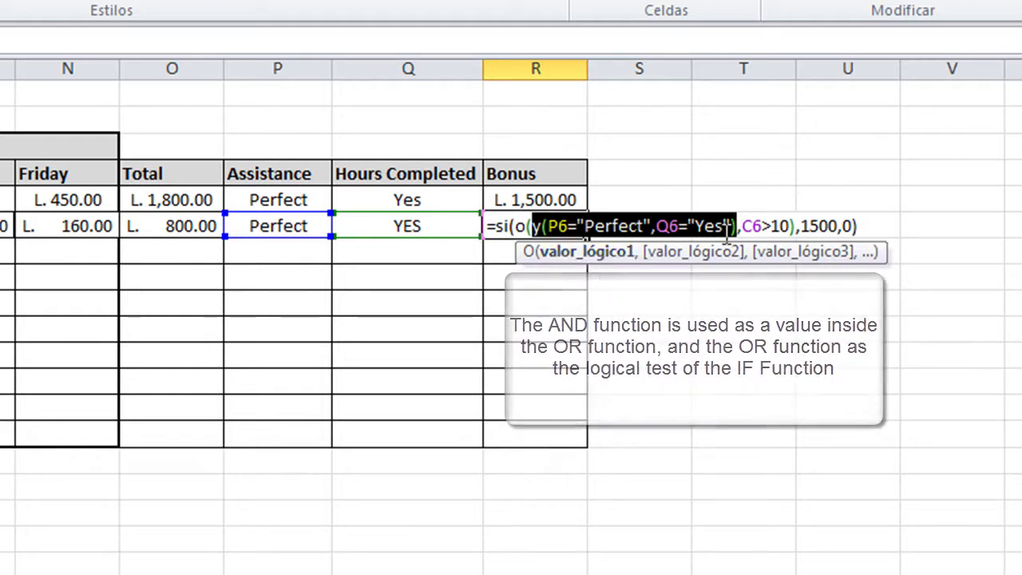
drag(741, 227, 534, 227)
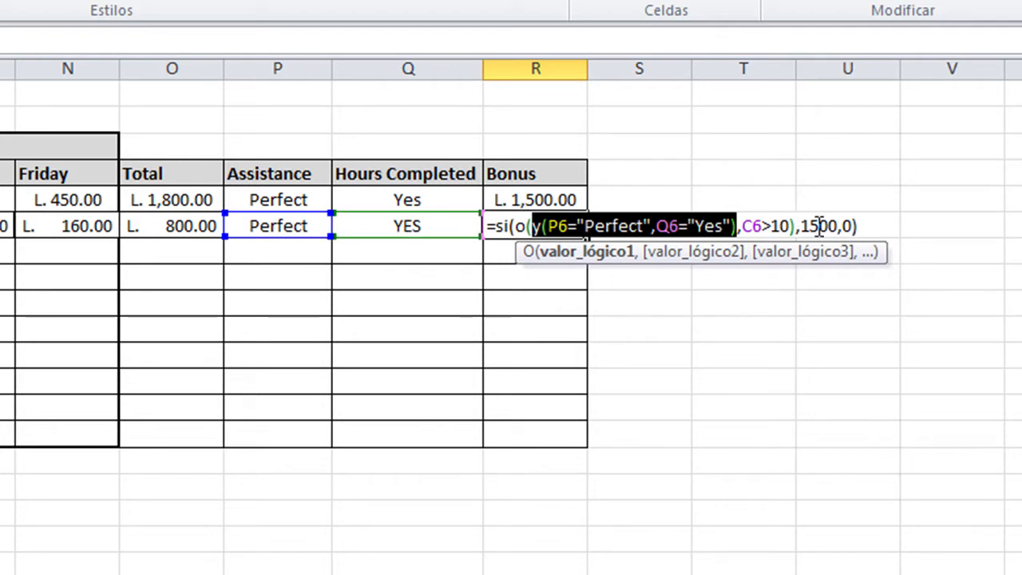
drag(742, 226, 788, 226)
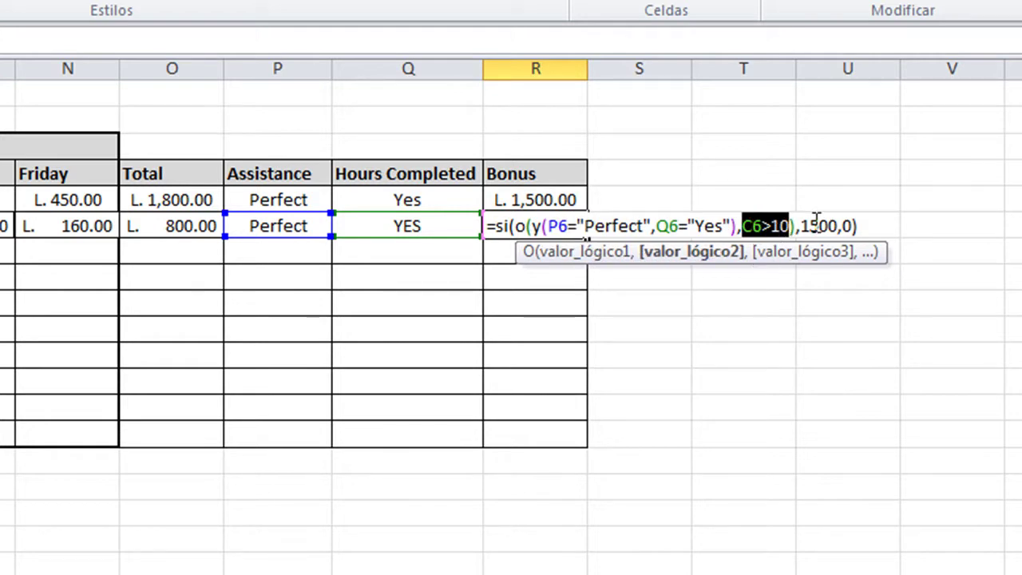
key(Return)
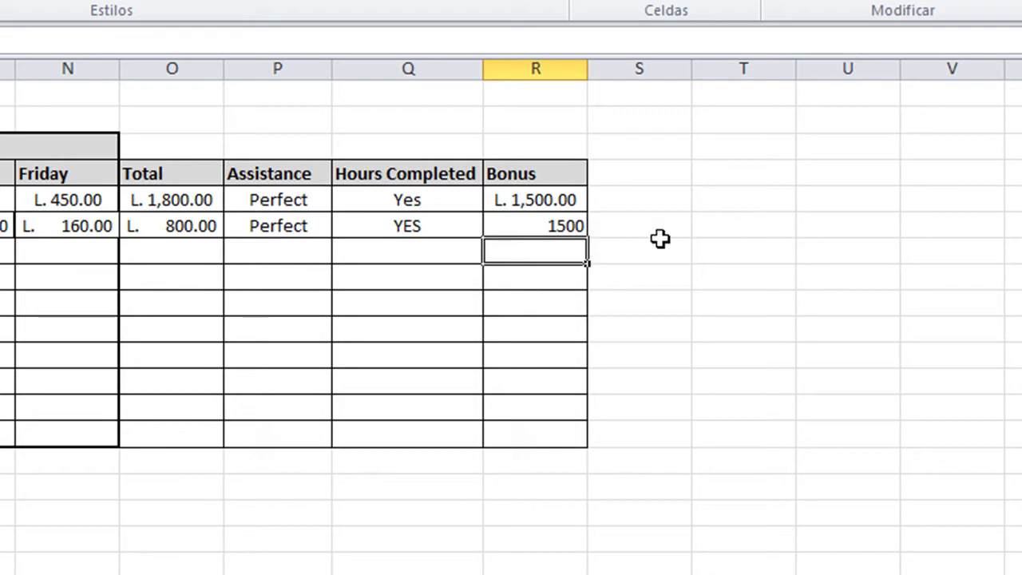
- Test the Bonus formula by setting the second employee's Tuesday hours in E6 to 3 and checking P6, Q6 and R6
click(578, 221)
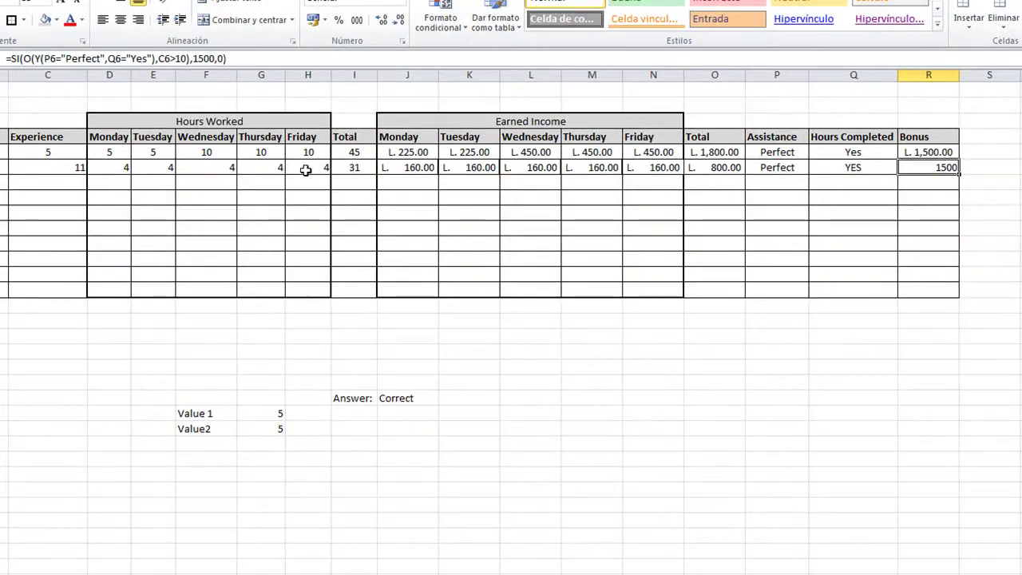
click(165, 169)
text(3)
click(201, 185)
click(773, 168)
click(826, 166)
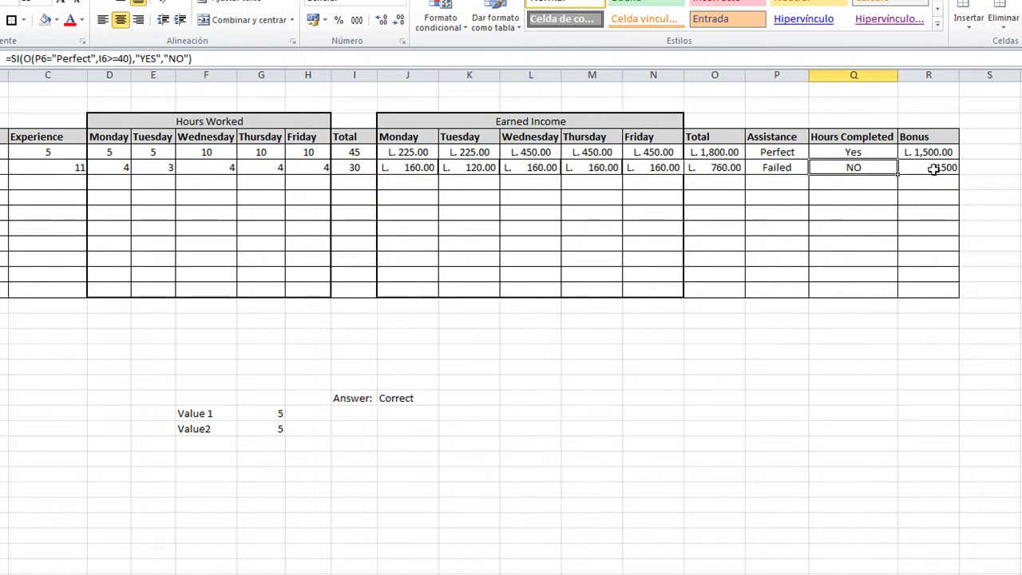
click(933, 170)
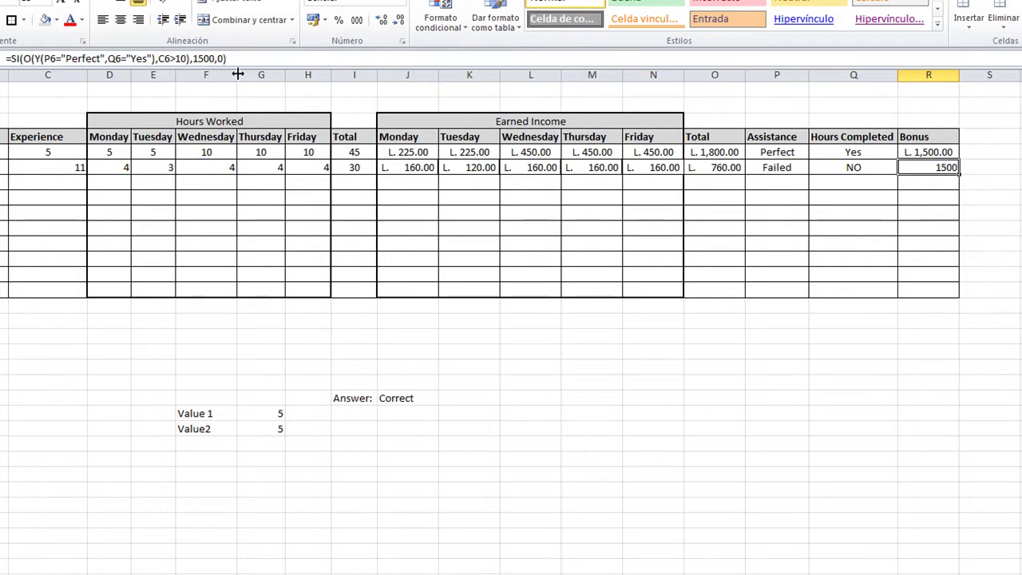
- Set the second employee's Experience in C6 to 9 and check the Bonus in R6
click(59, 170)
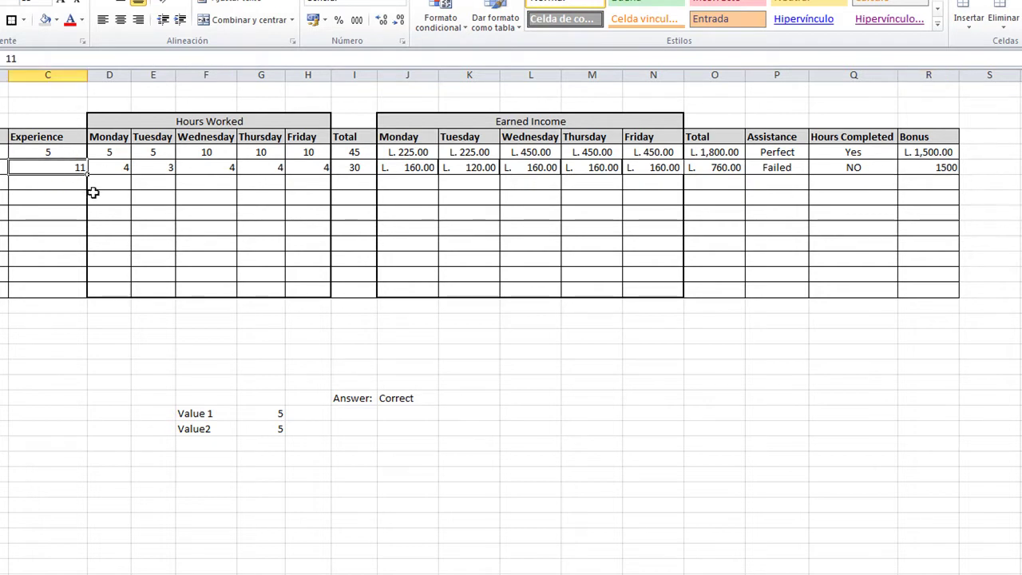
text(9)
key(Return)
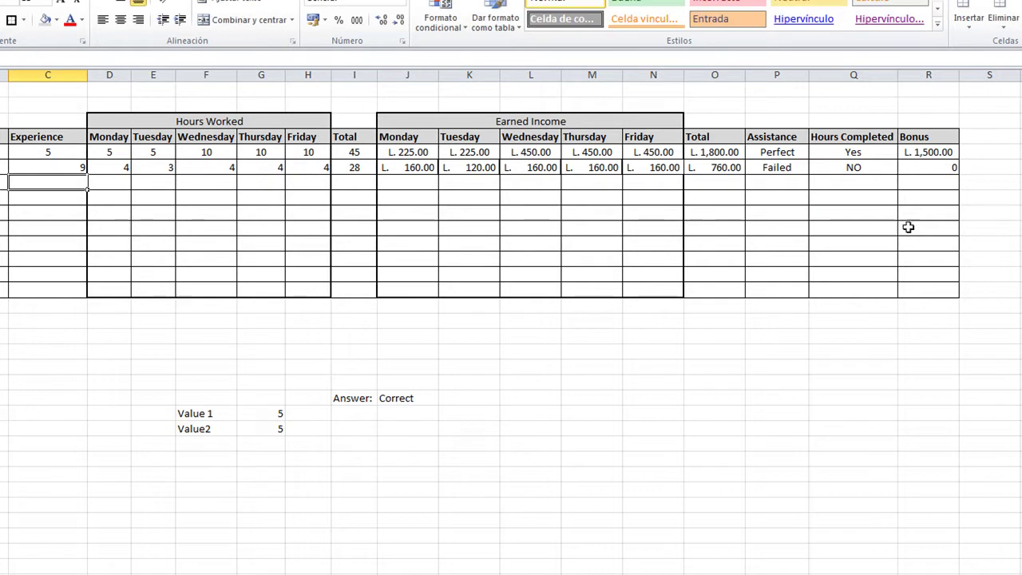
click(929, 163)
- Set the second employee's Tuesday hours in E6 to 4 and check the Assistance result in P6
click(151, 170)
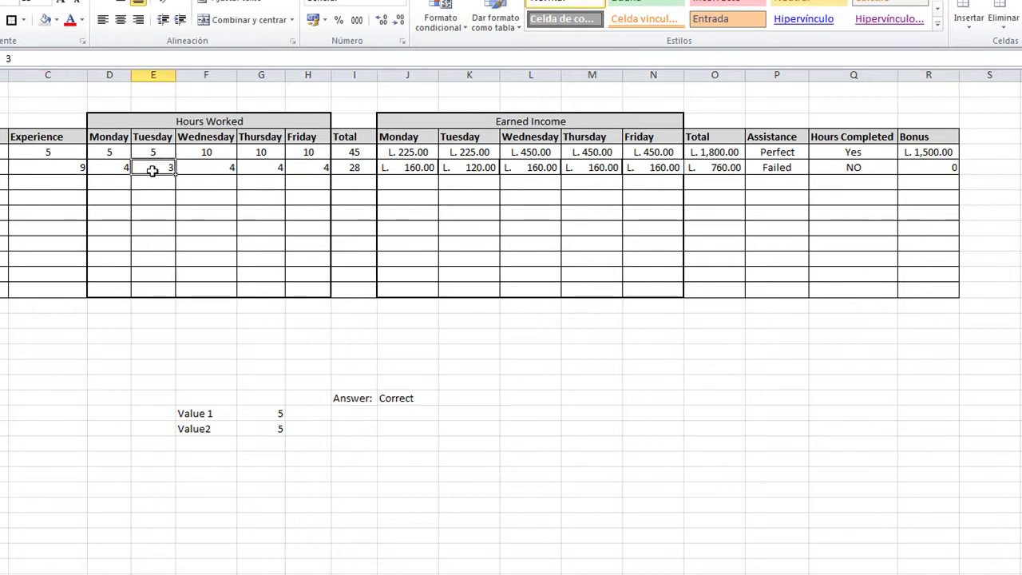
text(4)
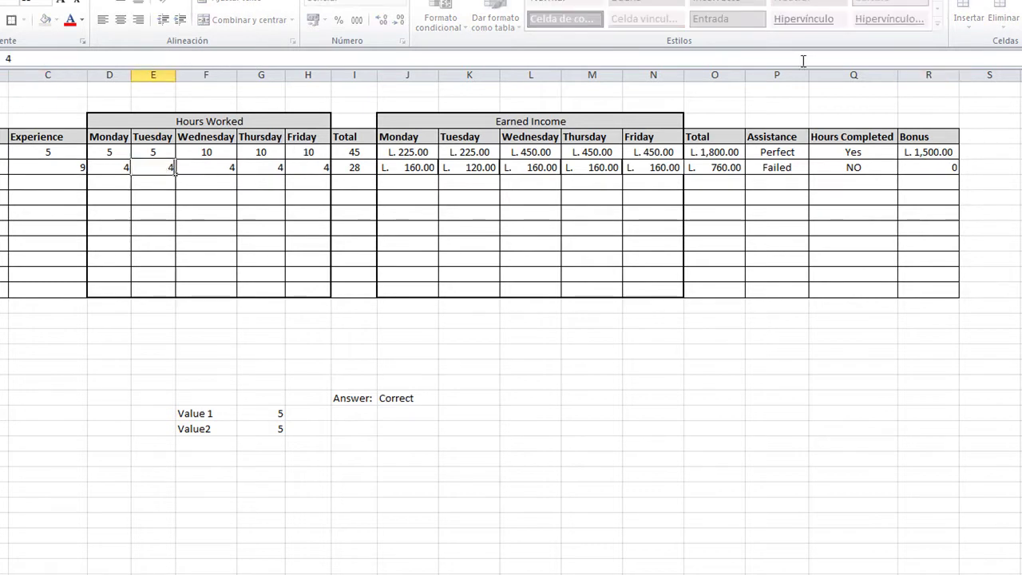
click(775, 164)
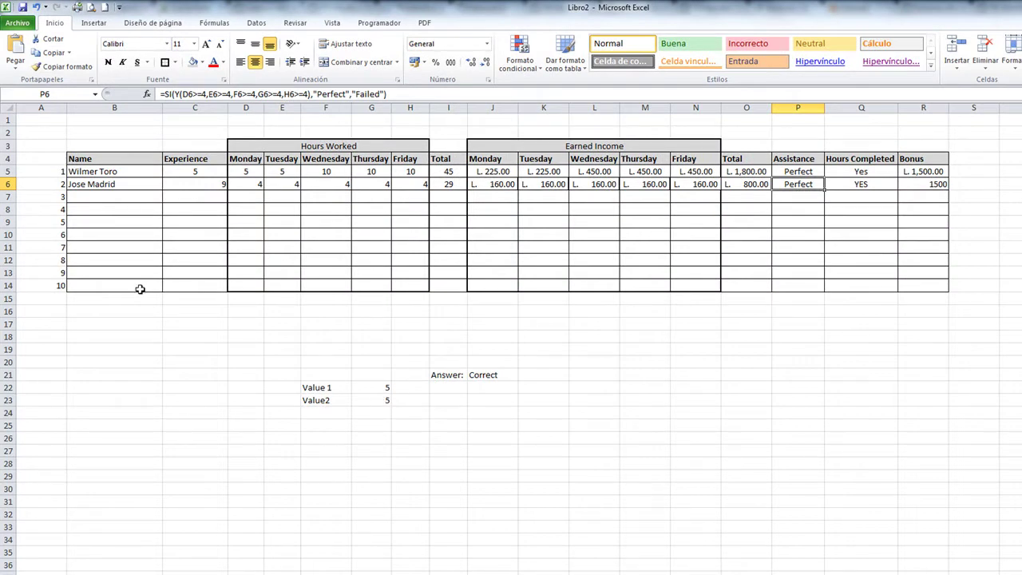
- Look over the payroll table B5:R14 and review the second employee's Bonus, Hours Completed and Assistance formulas in row 6
drag(102, 285, 919, 169)
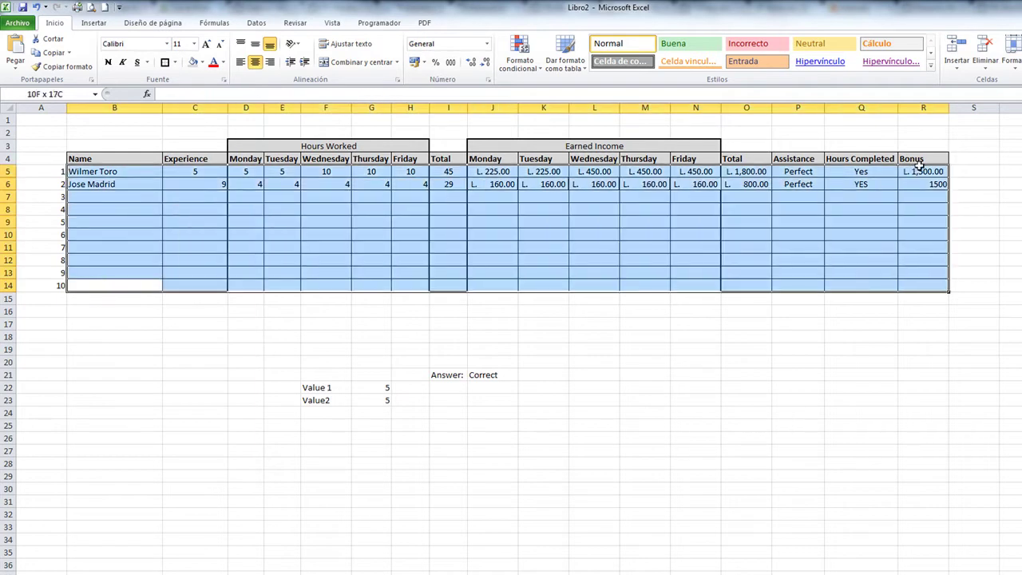
click(930, 196)
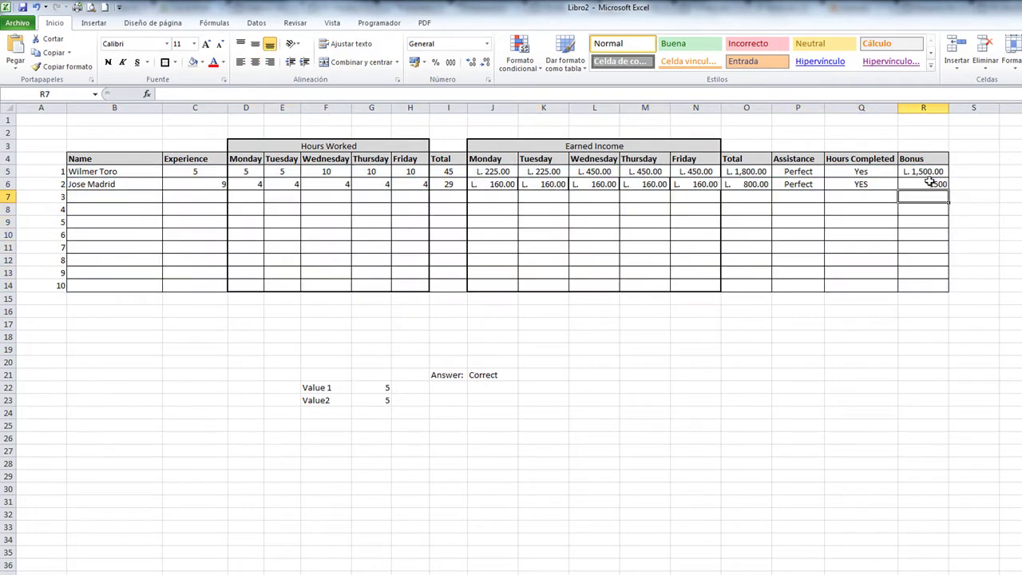
click(929, 184)
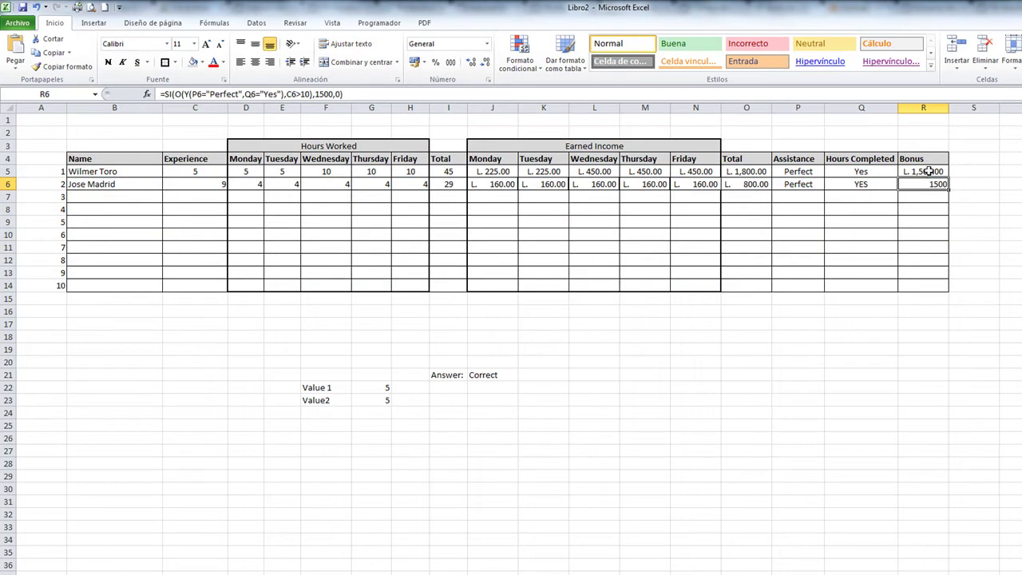
click(867, 187)
click(790, 184)
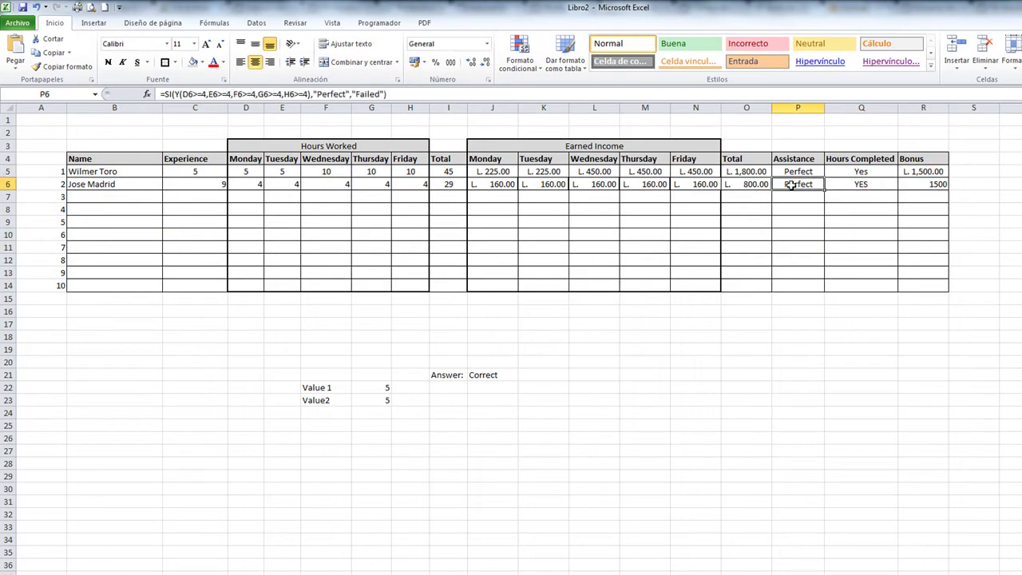